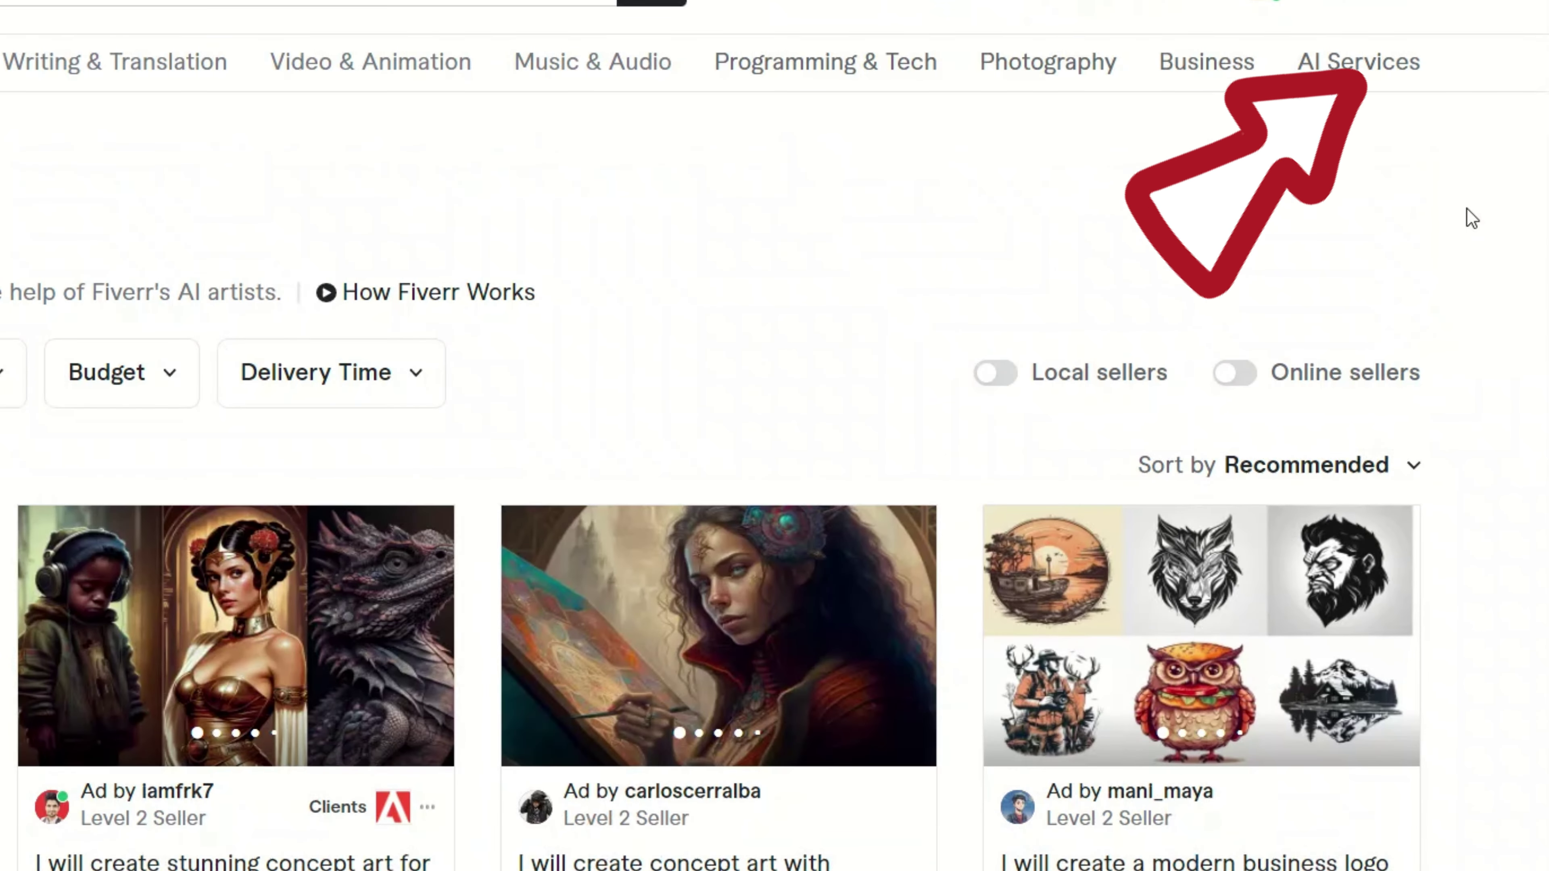
Bring up Fiverr's AI Services category, then go to the midjourney.com home page tab
mouse_move(1377, 71)
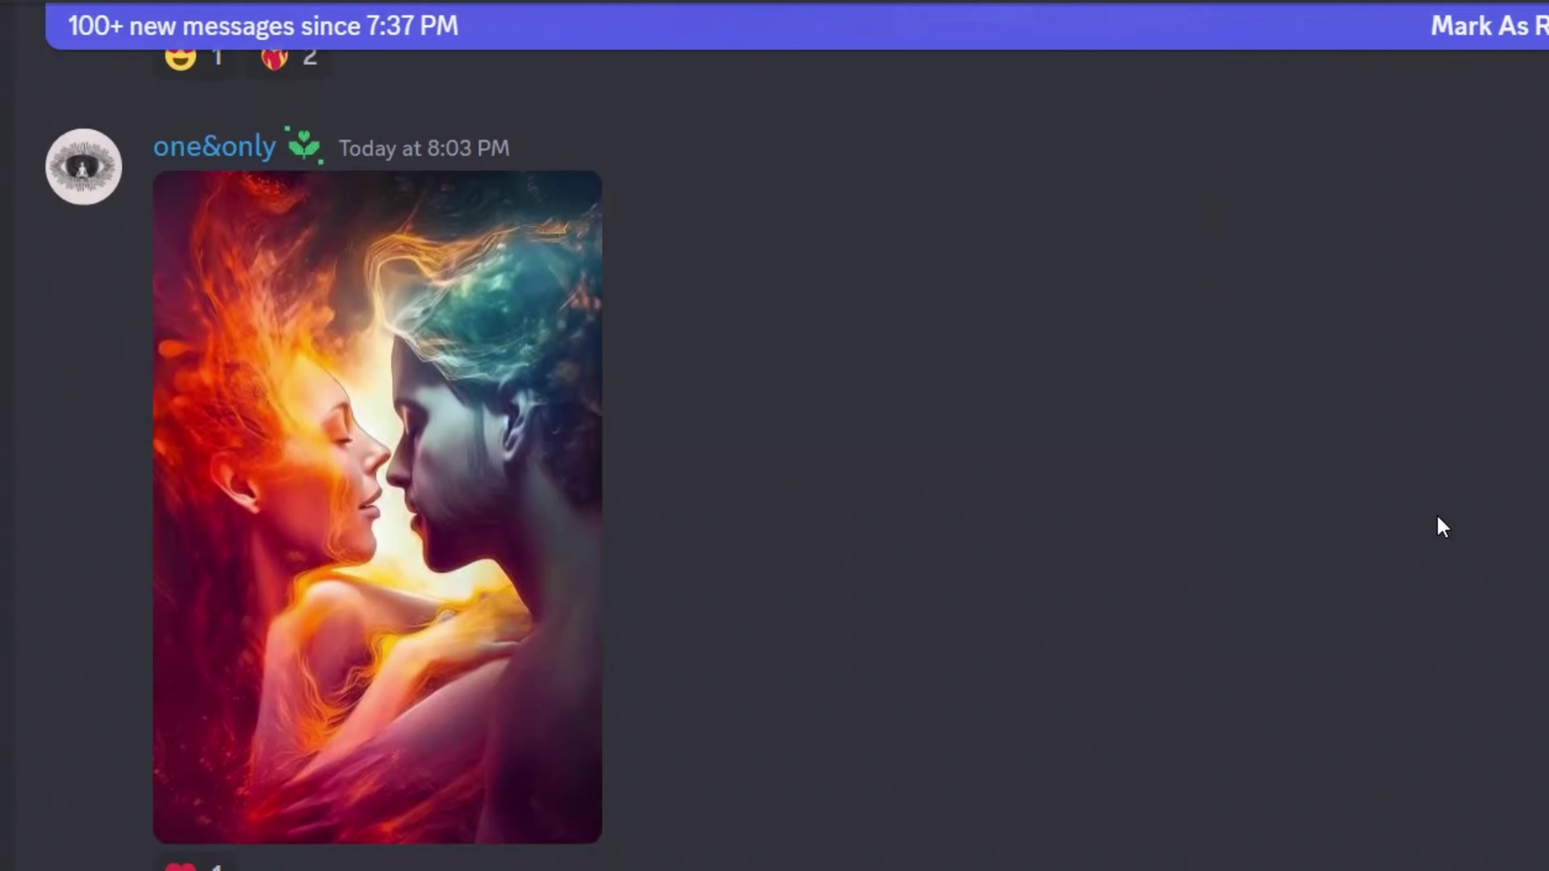
Scroll through the Midjourney #newbies channel feed of generated artworks
scroll(1443, 526, "down", 20)
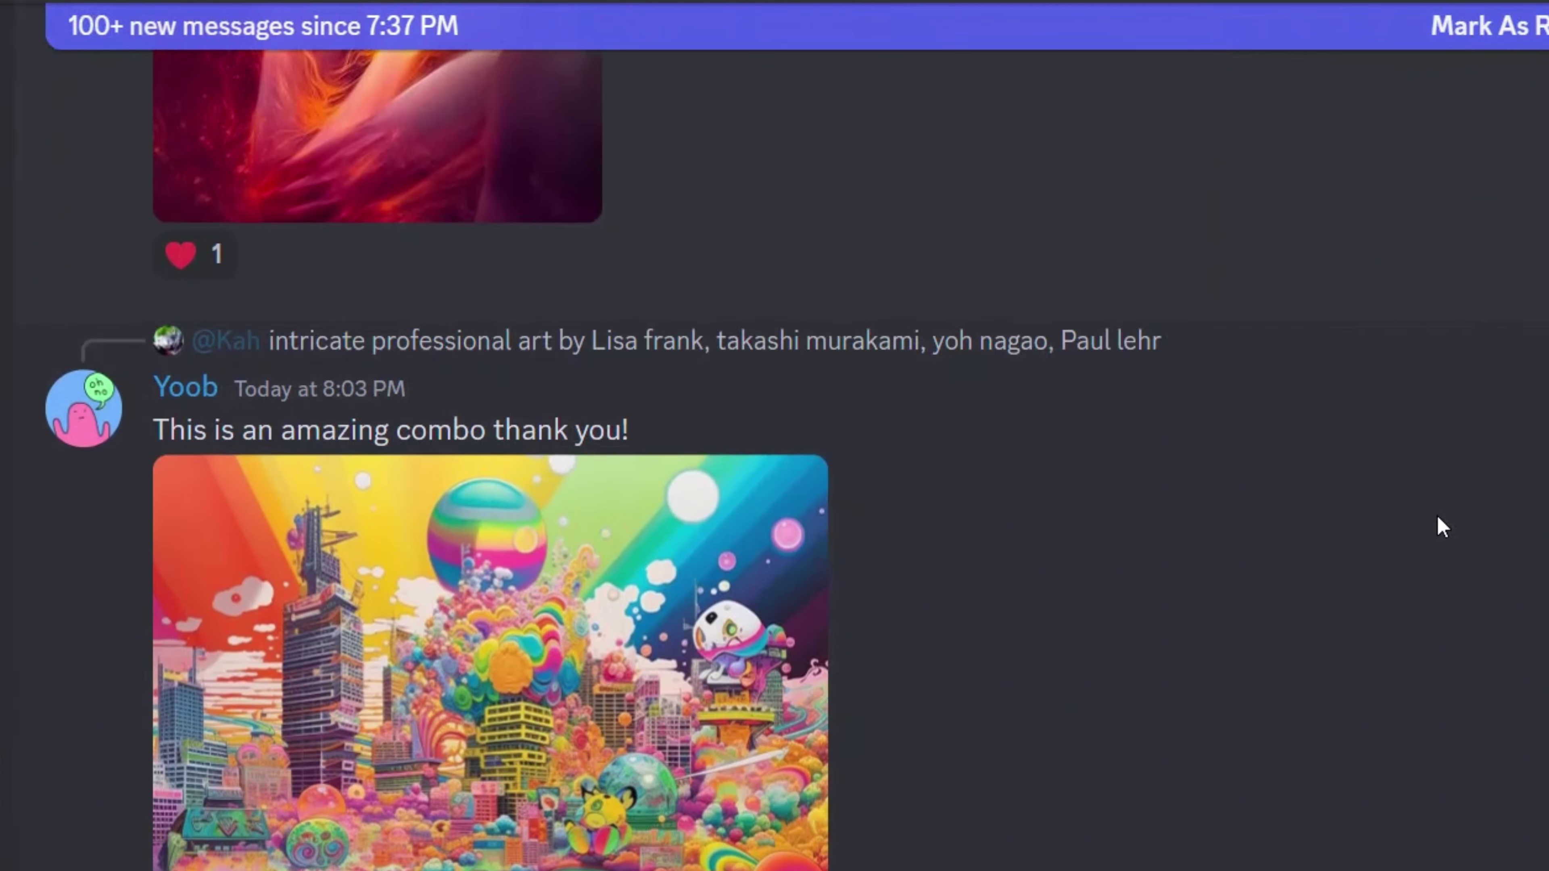
scroll(1443, 526, "down", 20)
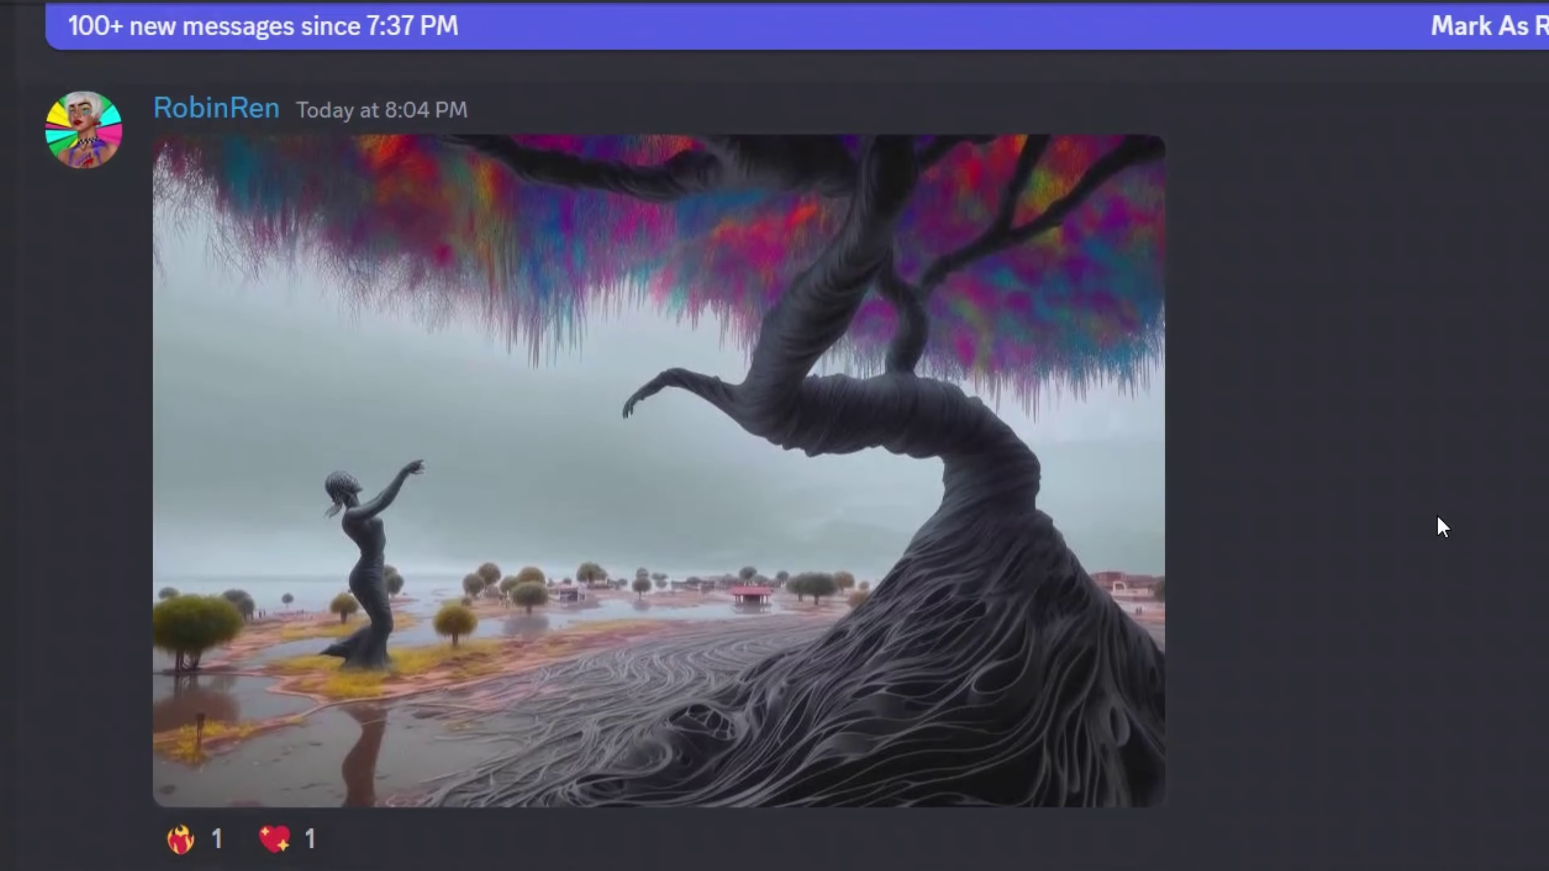
scroll(1437, 517, "down", 20)
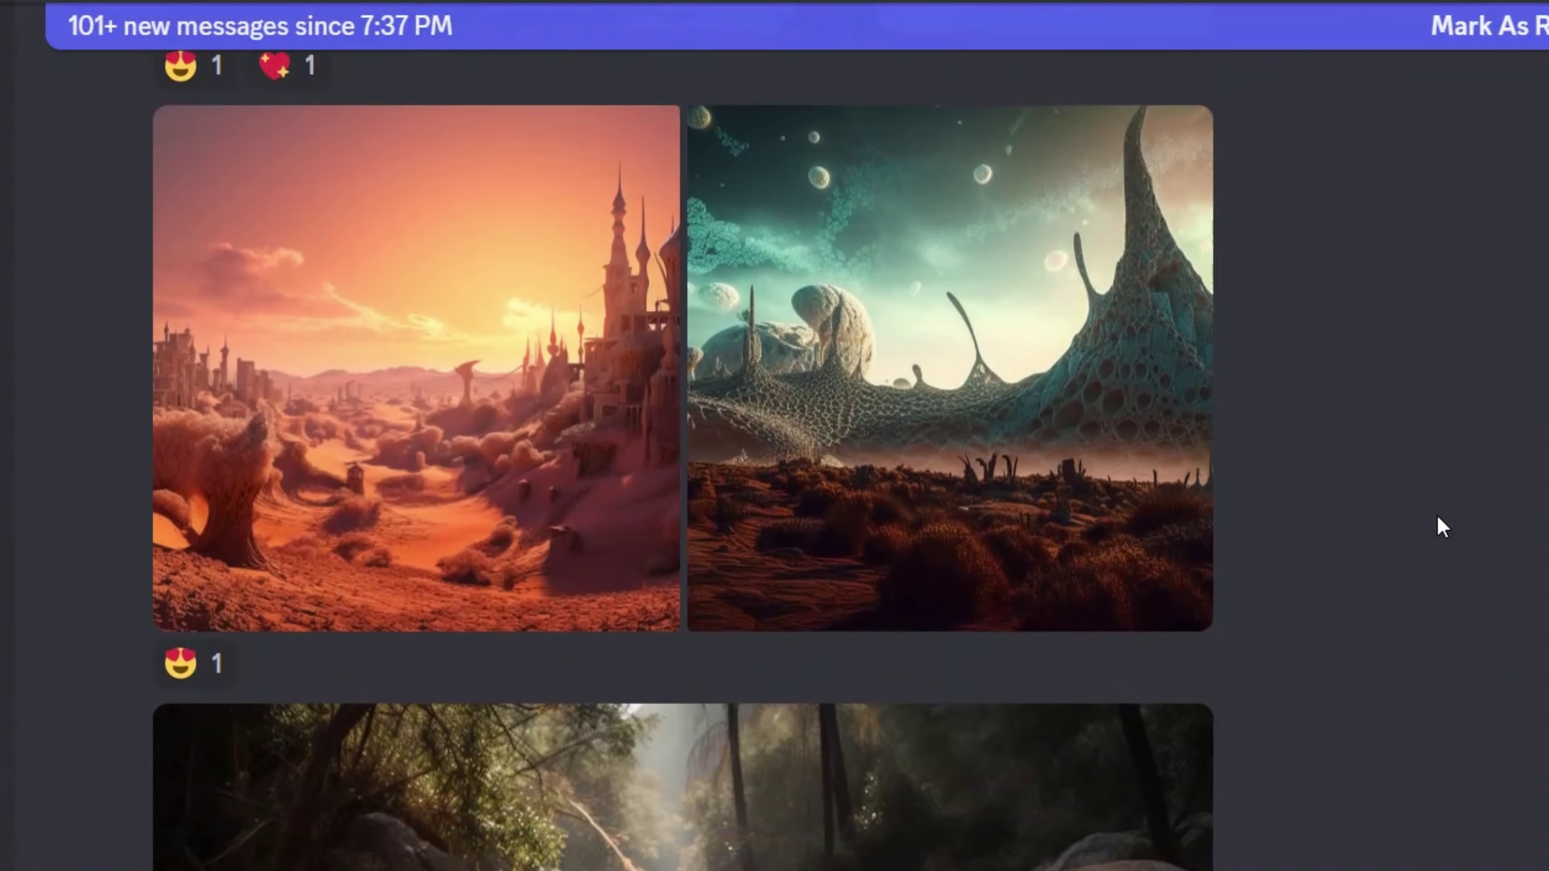
scroll(1443, 526, "down", 20)
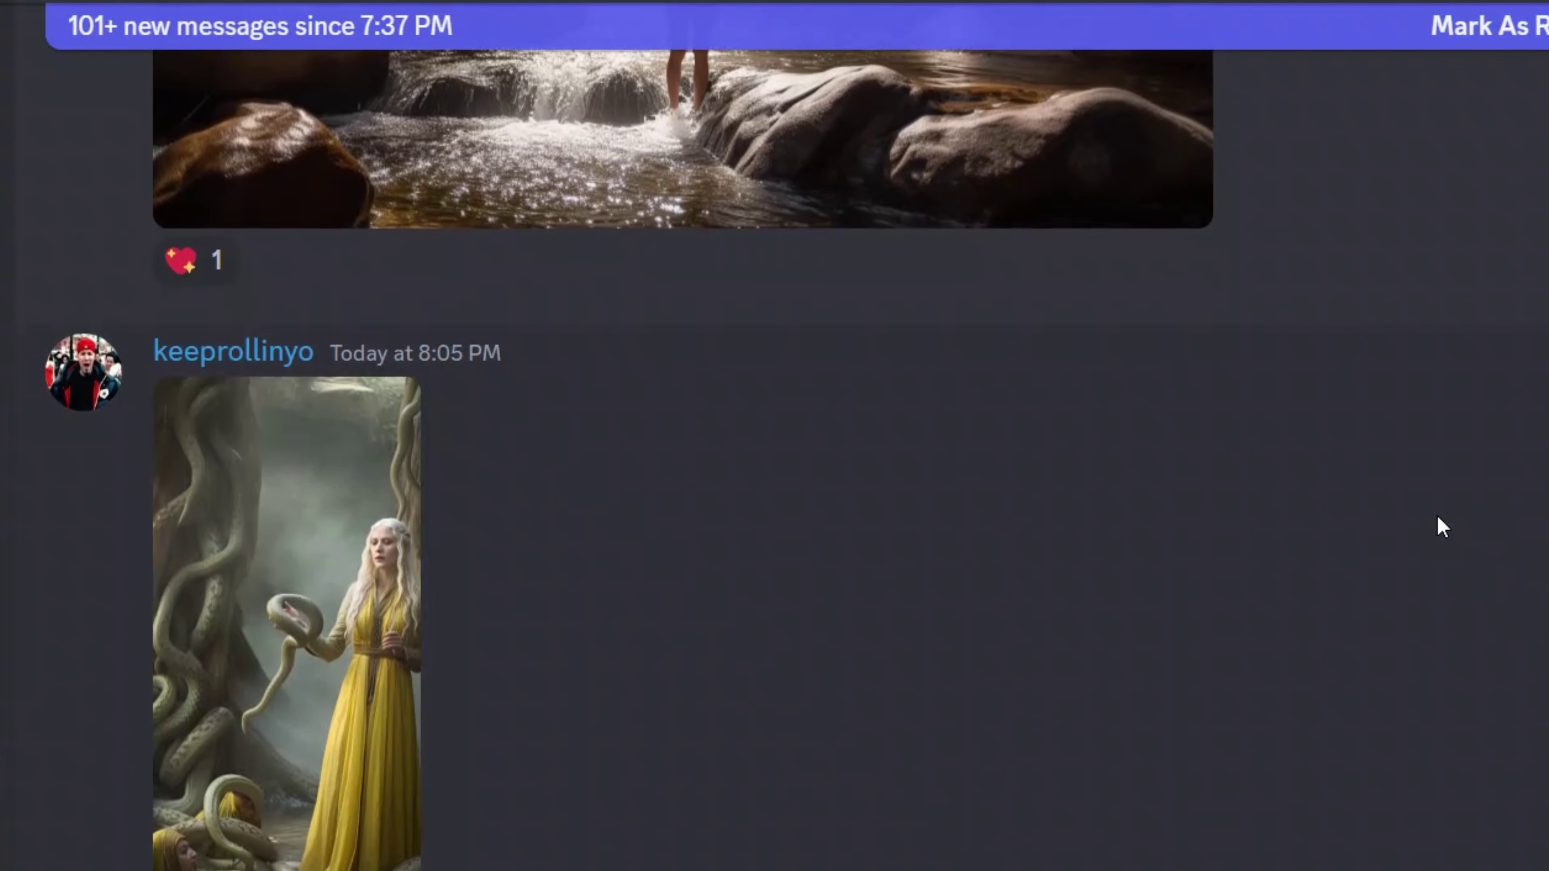
scroll(1443, 526, "down", 20)
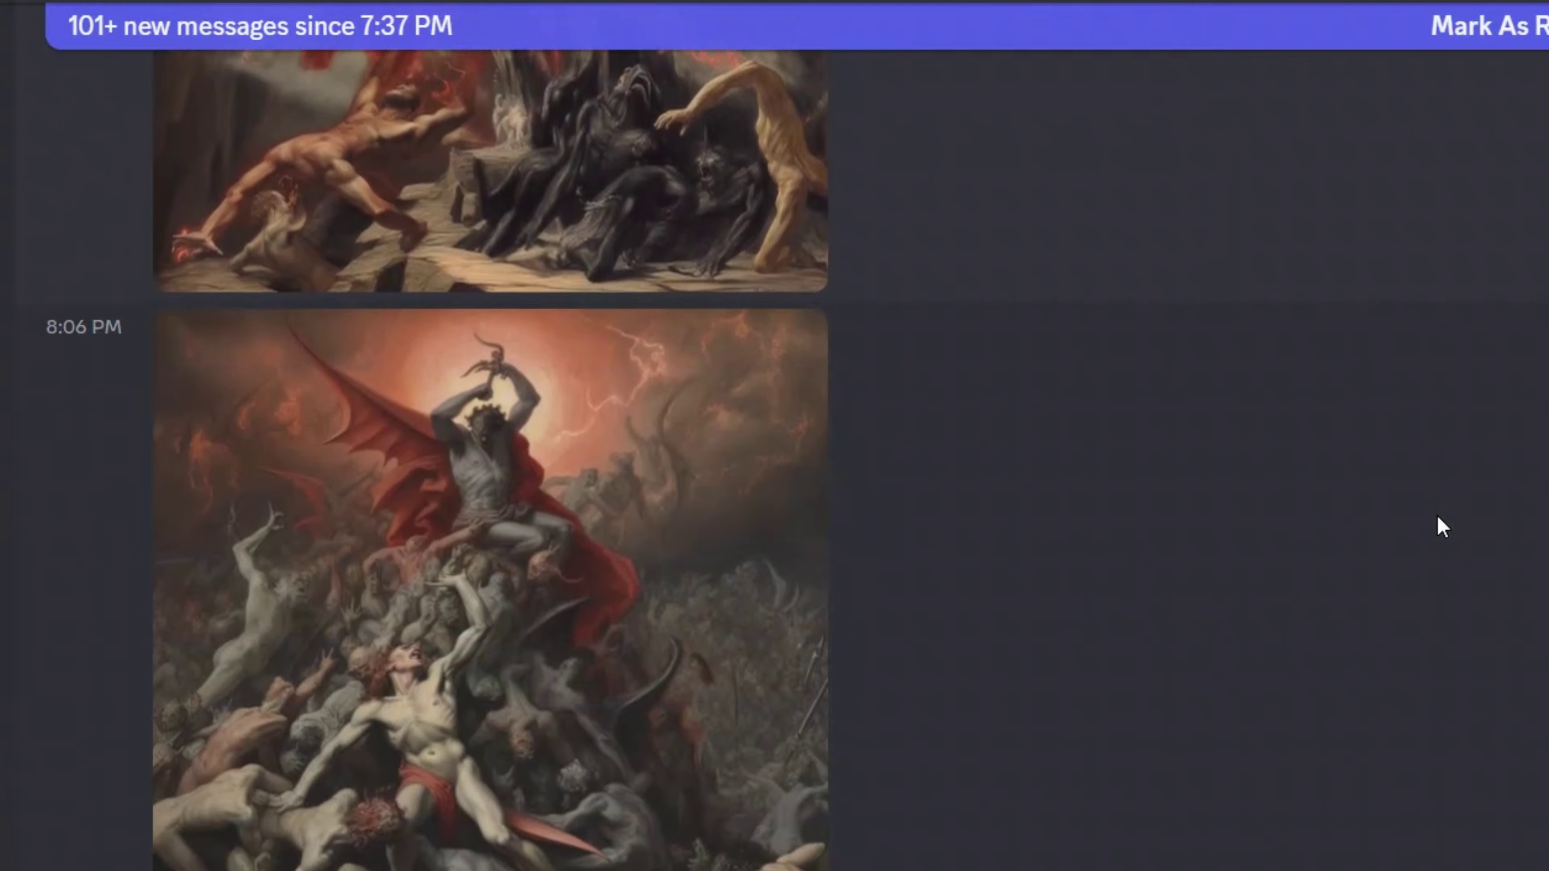
scroll(1443, 526, "down", 20)
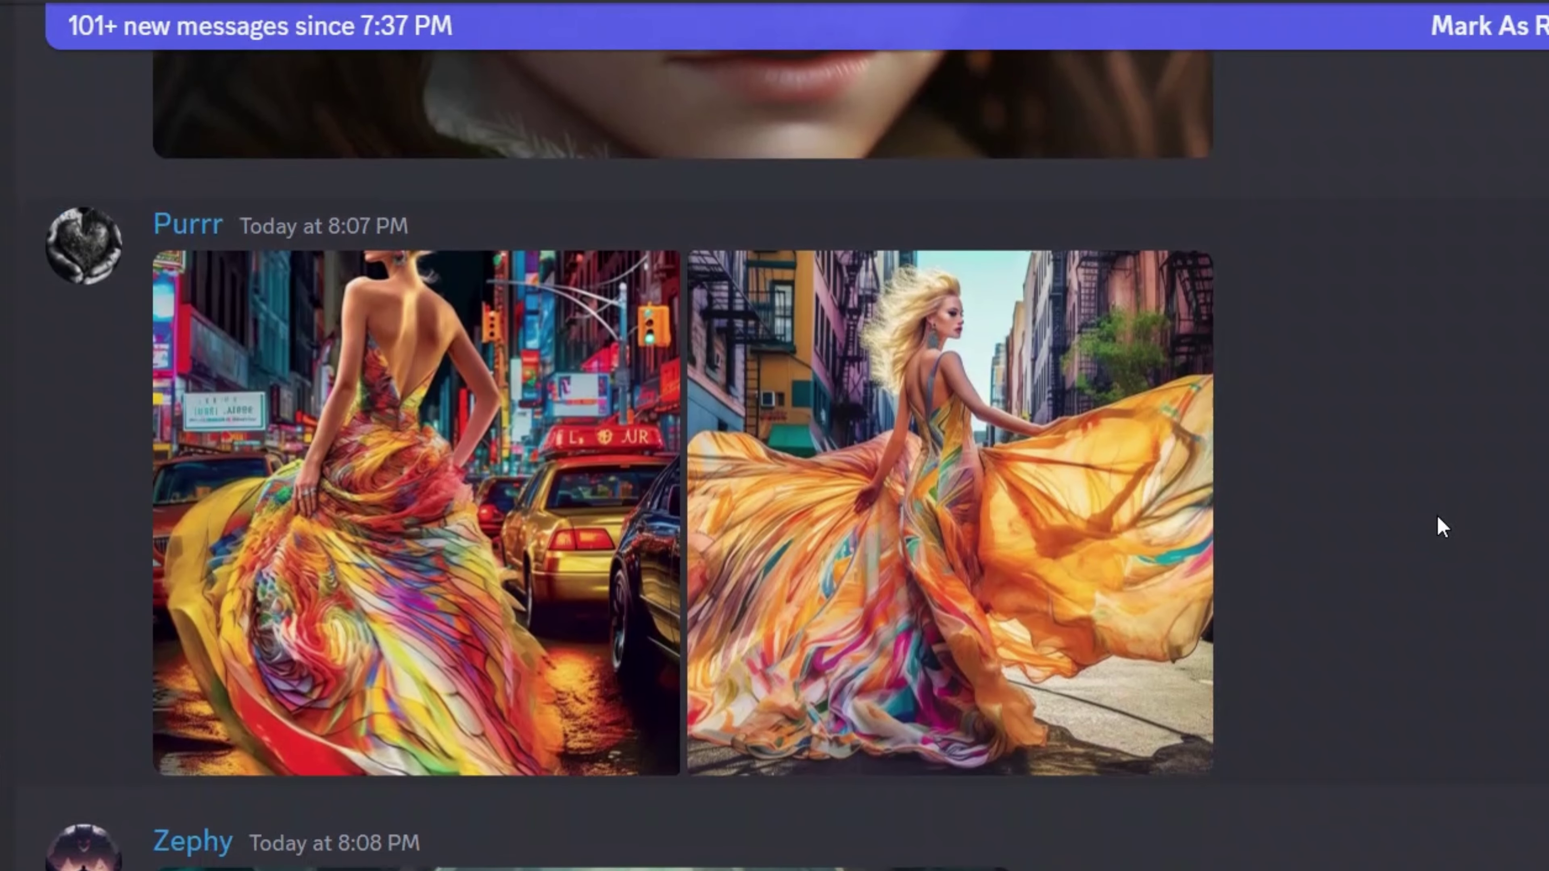
scroll(1442, 526, "down", 20)
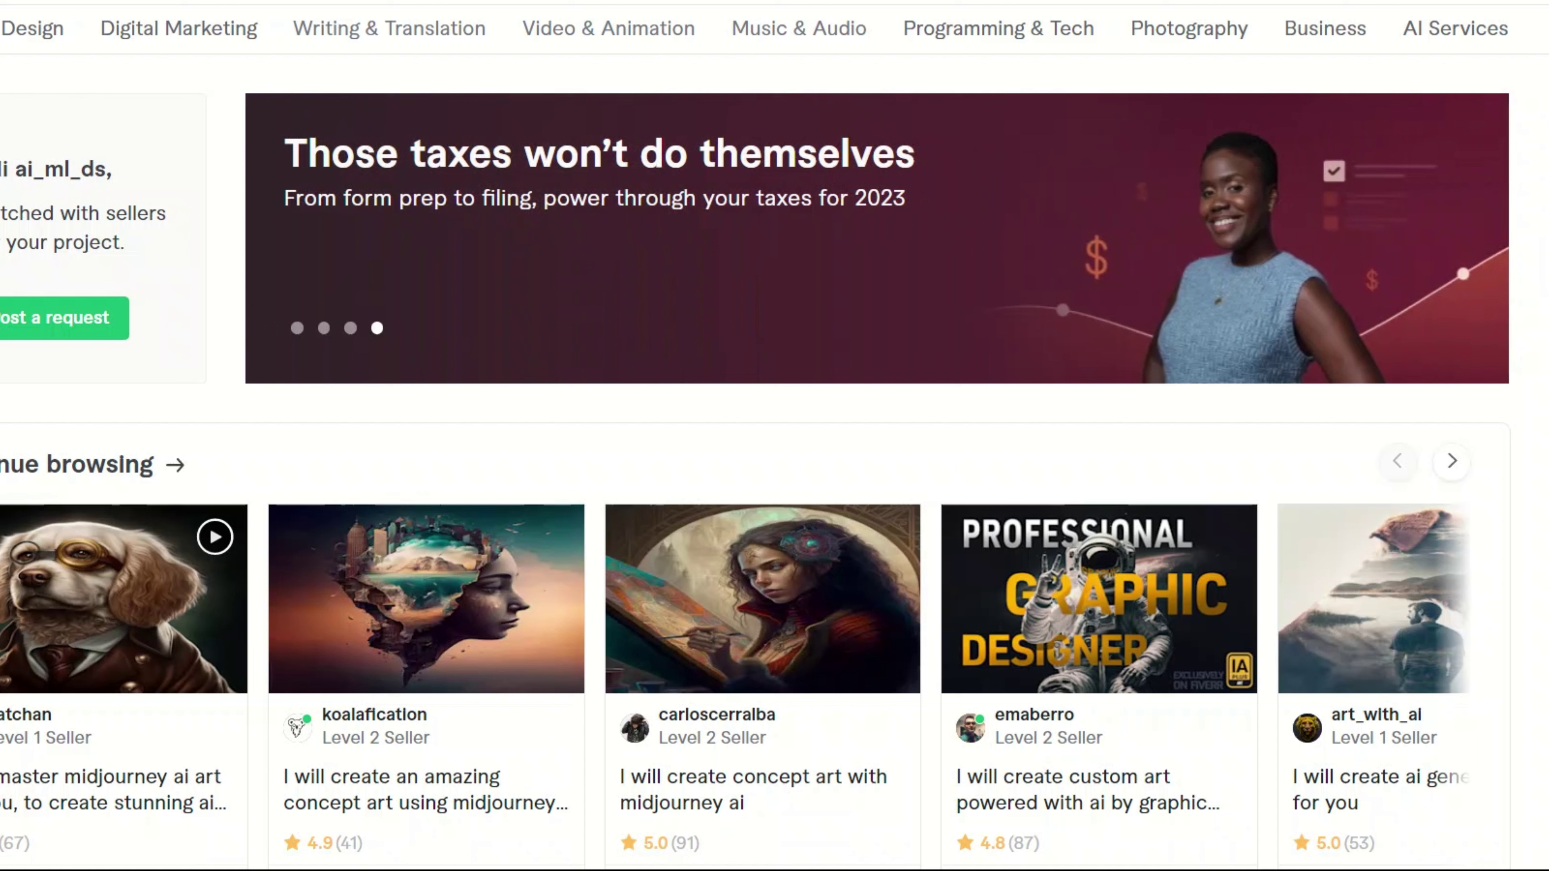
Go to AI Services > AI Artists > Midjourney Artists and scroll the listings
mouse_move(1470, 46)
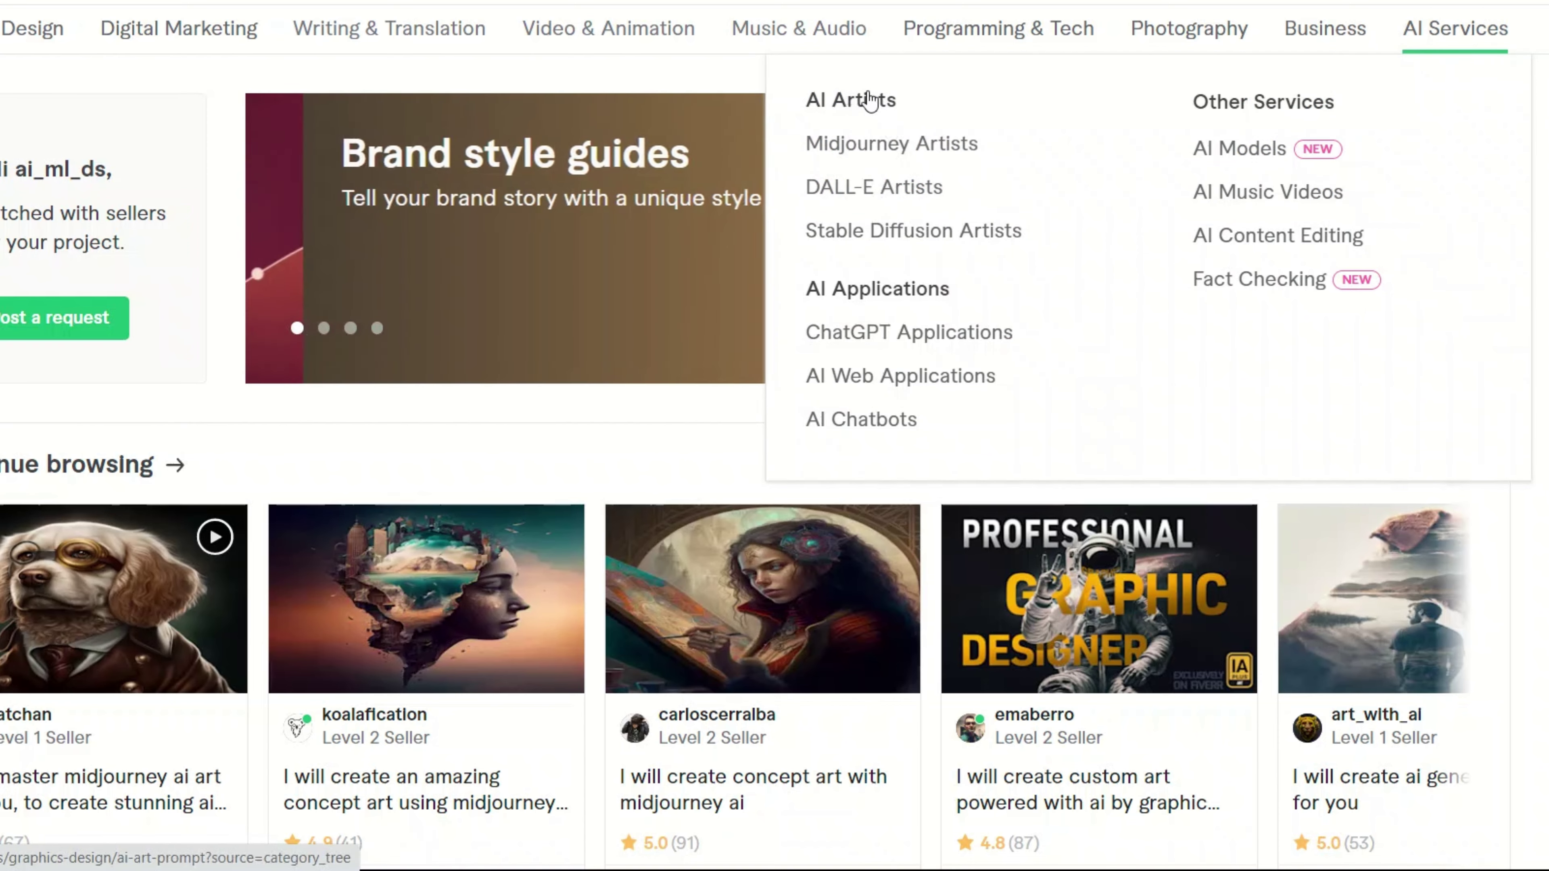
left_click(877, 107)
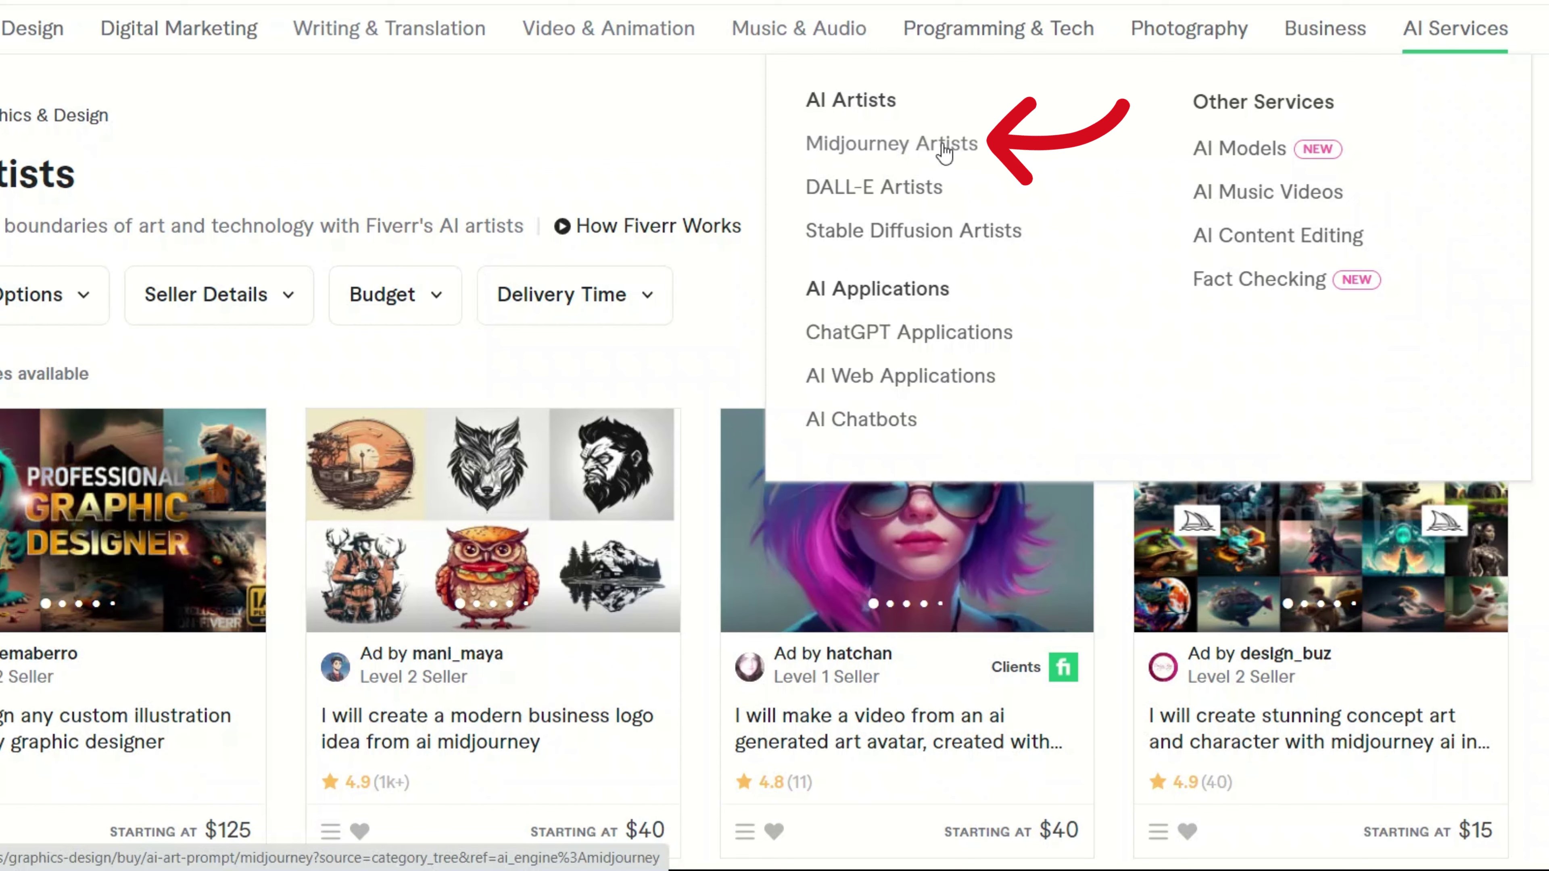
left_click(915, 150)
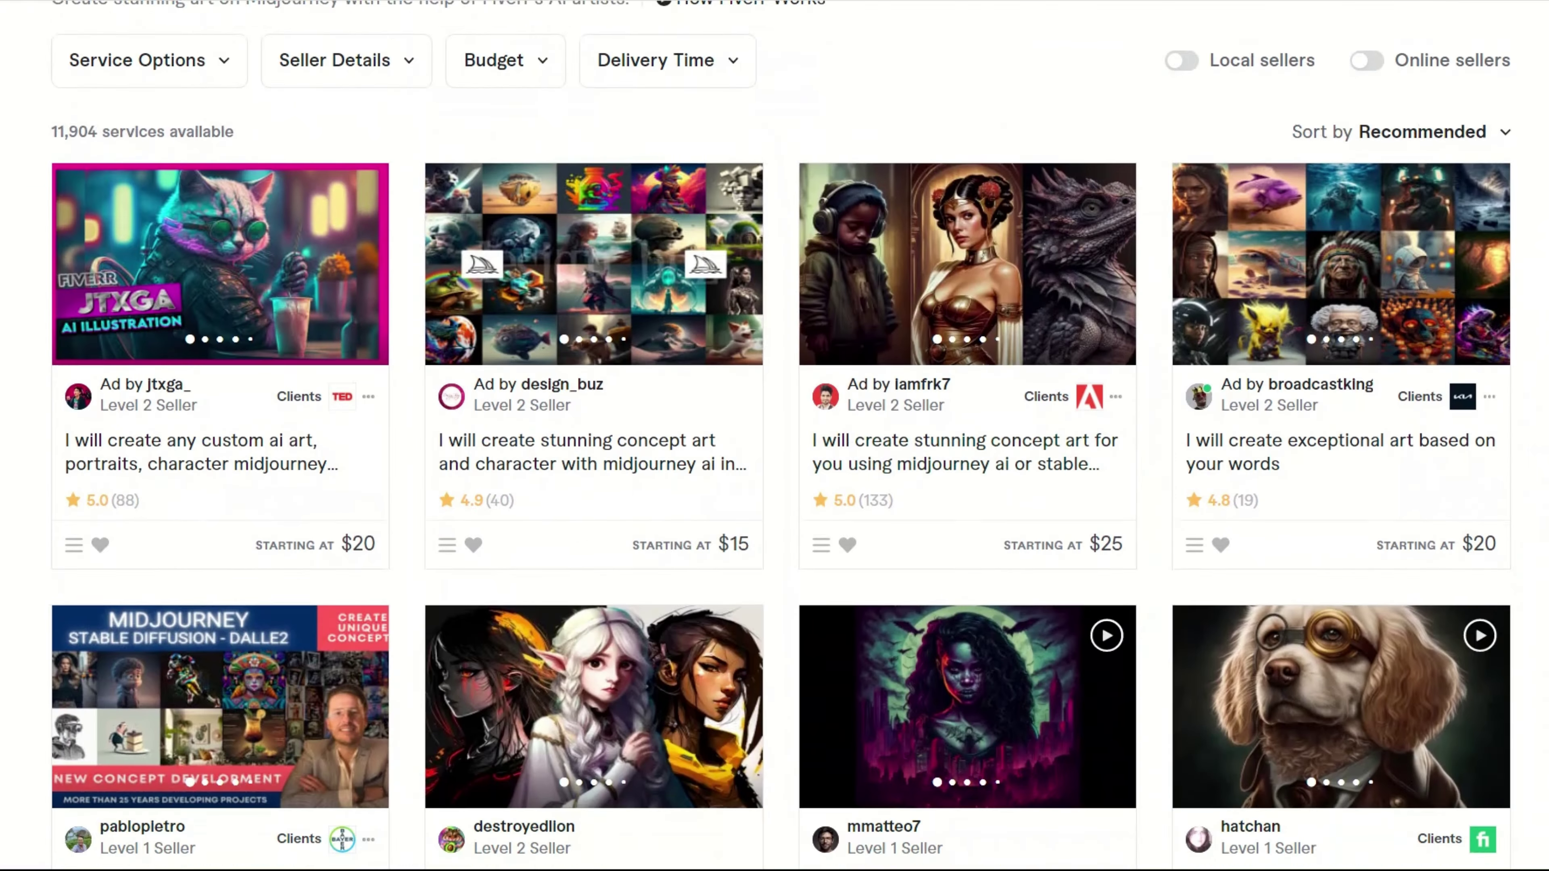
scroll(774, 435, "down", 1)
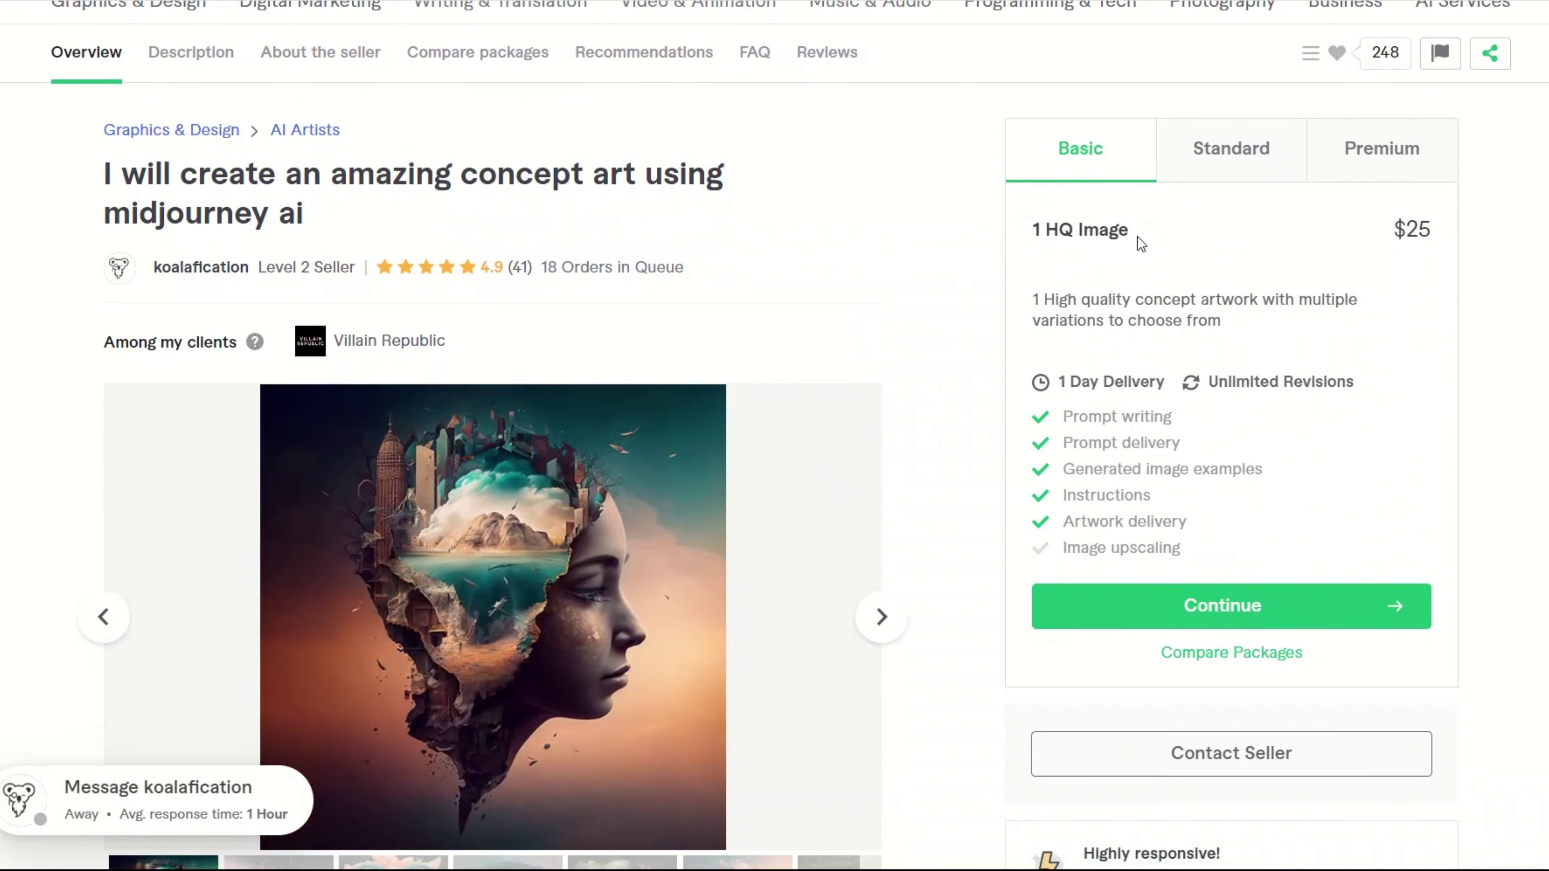
Highlight the gig's Basic package title '1 HQ Image' and its Prompt writing feature
left_click_drag(1136, 235, 1026, 217)
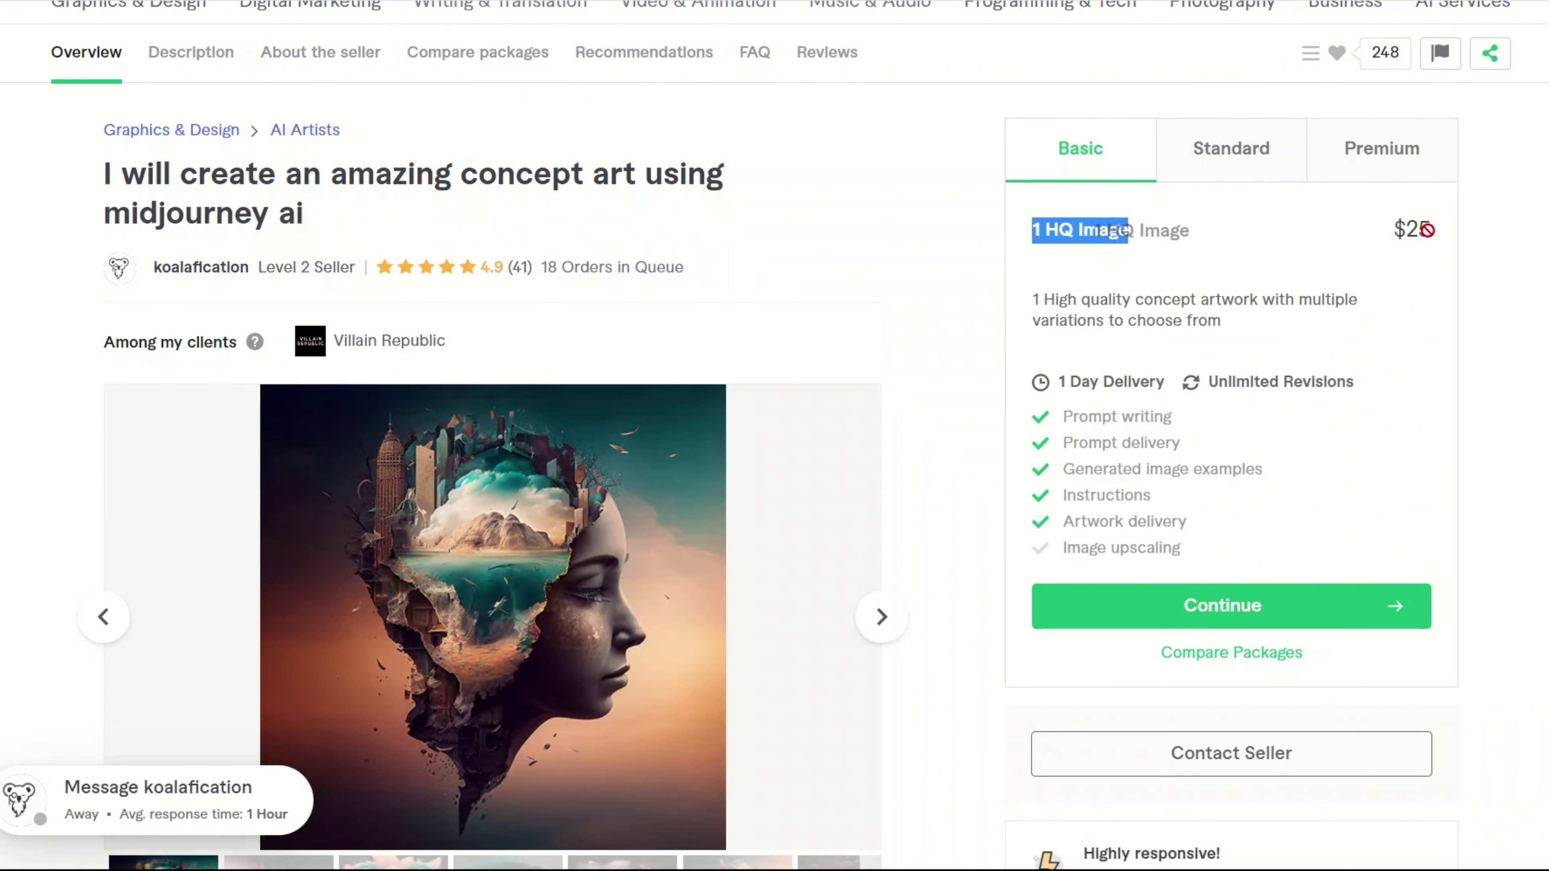
triple_click(1162, 417)
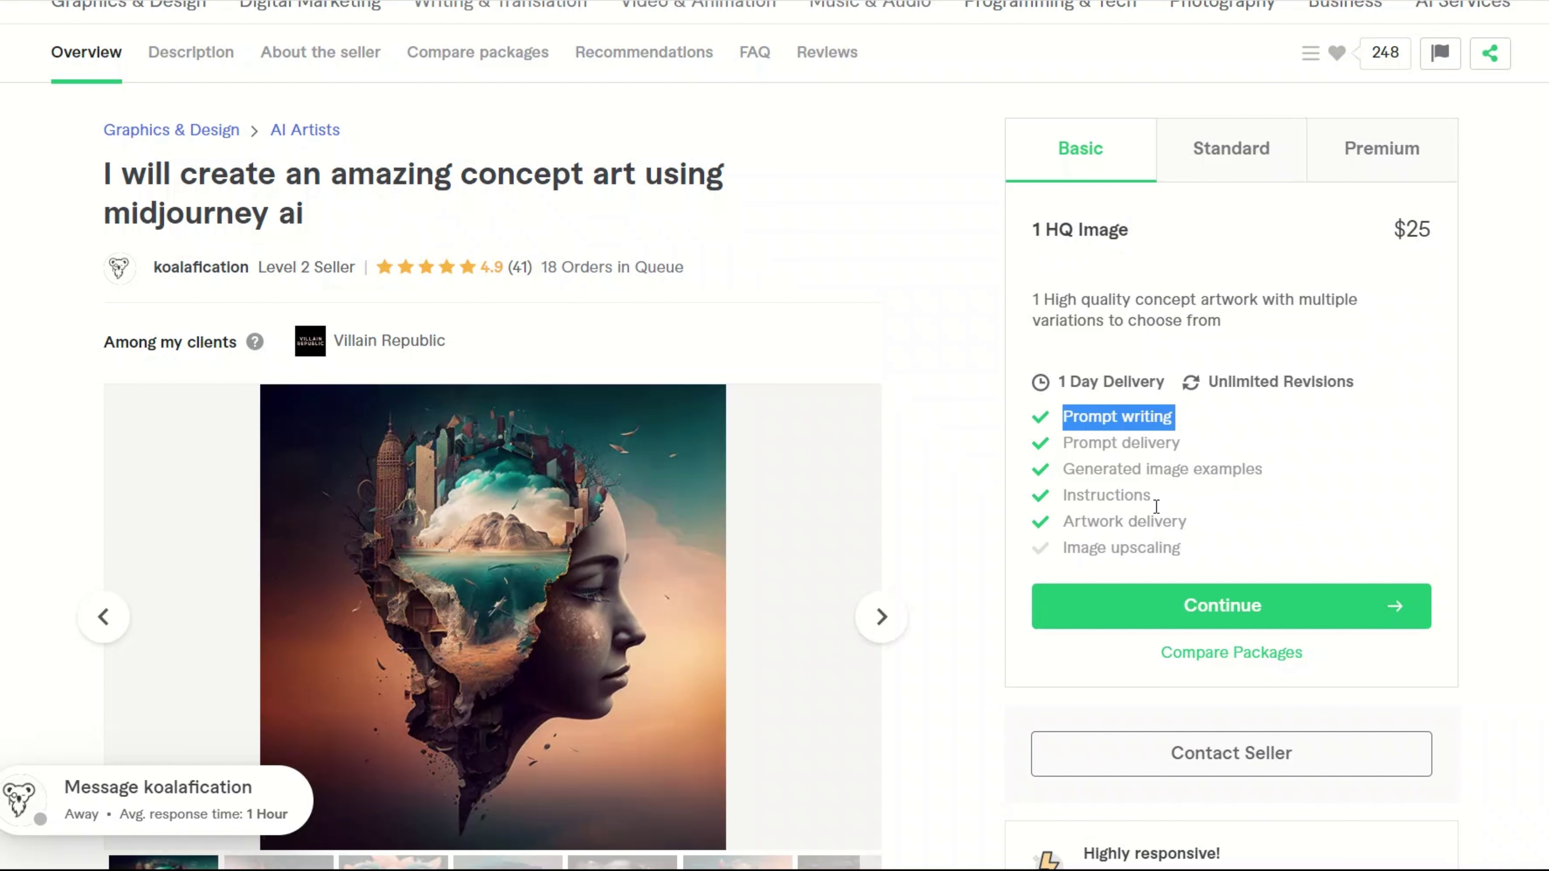
scroll(1086, 506, "down", 2)
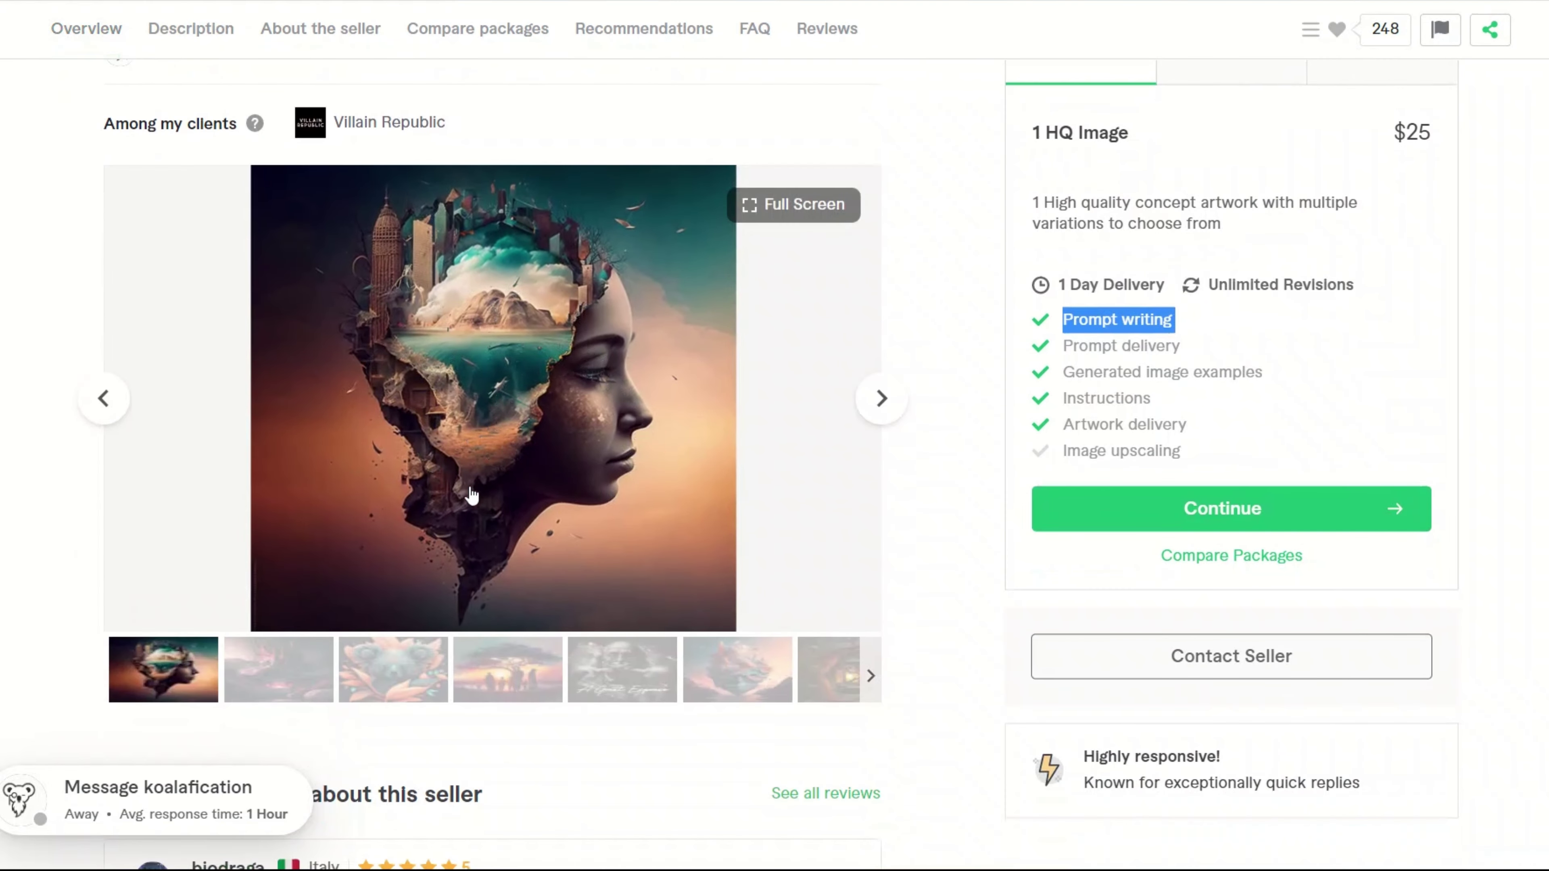
Flip through the gig's gallery artworks, including the koala, back to the first head artwork
left_click(878, 398)
left_click(875, 398)
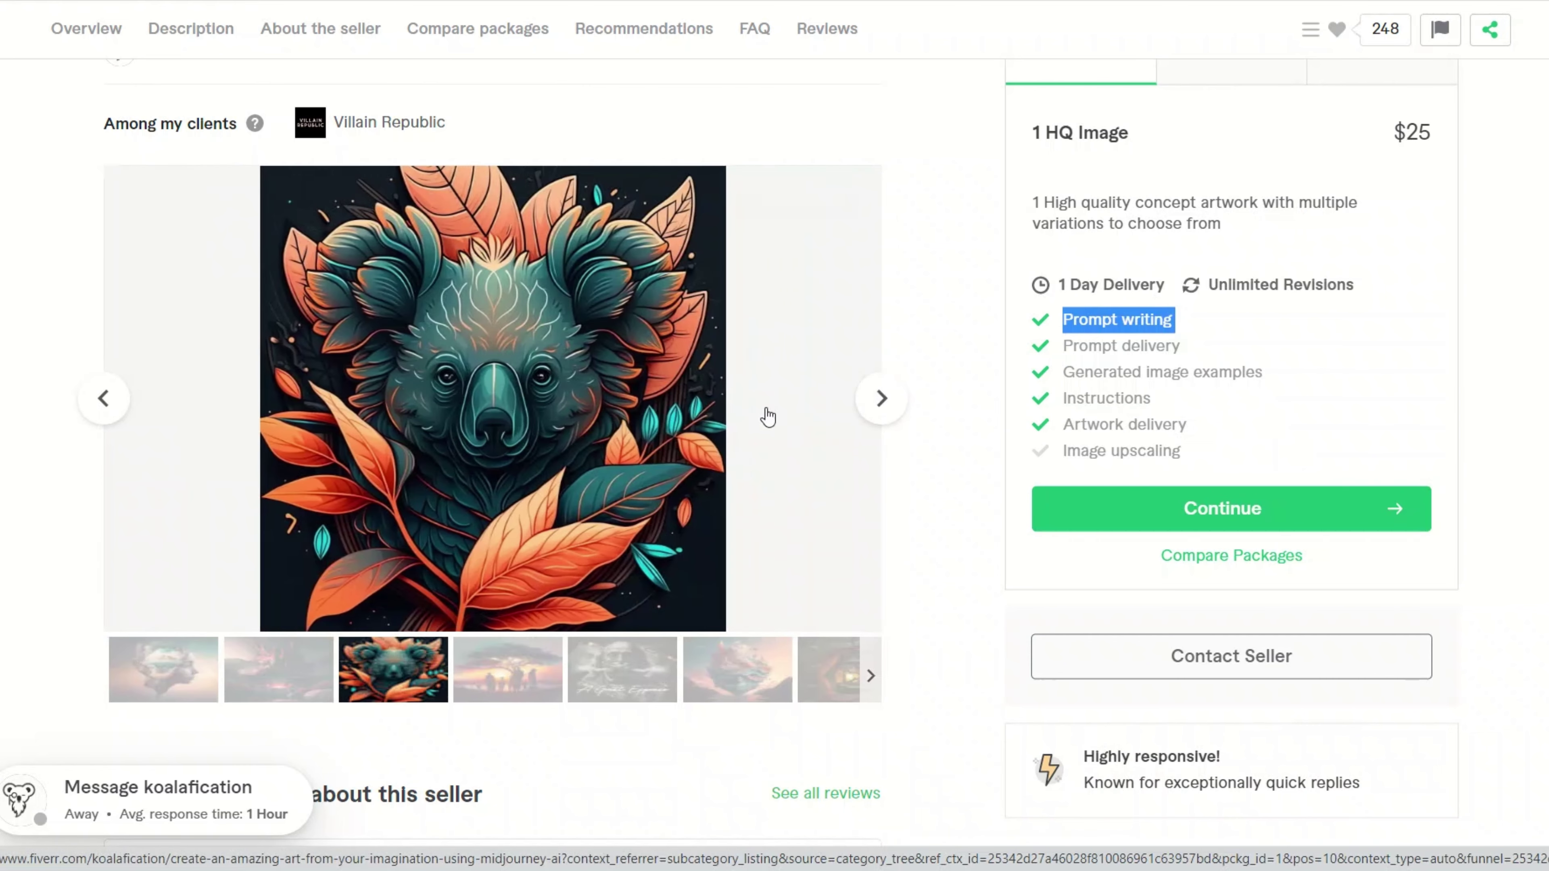
left_click(116, 397)
left_click(116, 396)
scroll(116, 396, "up", 2)
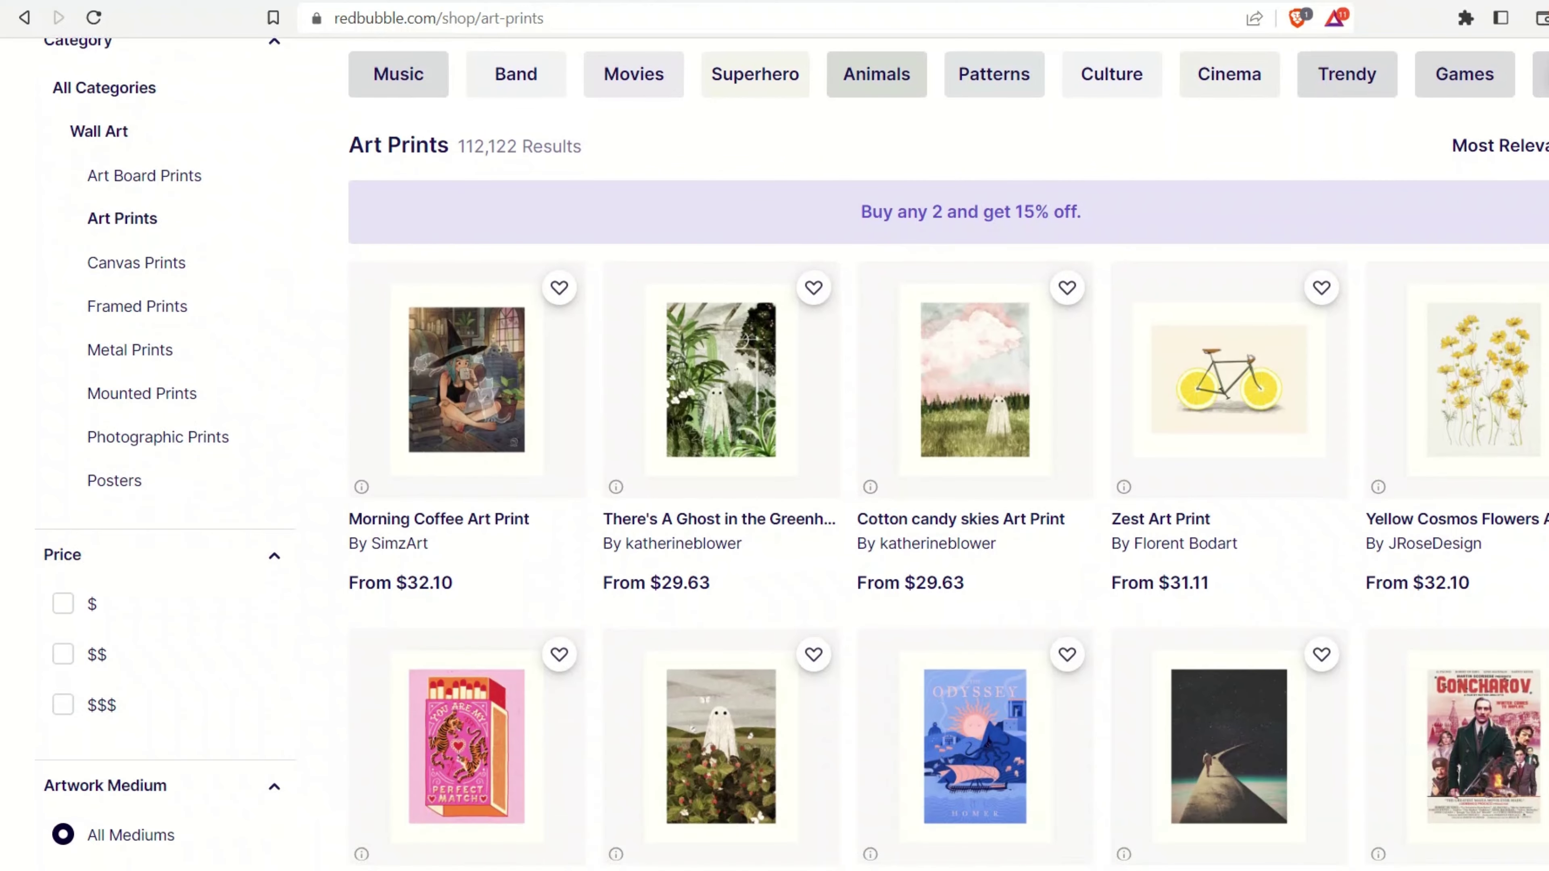
Scroll through Etsy's 'ai art' search results
scroll(792, 452, "down", 5)
scroll(793, 452, "down", 6)
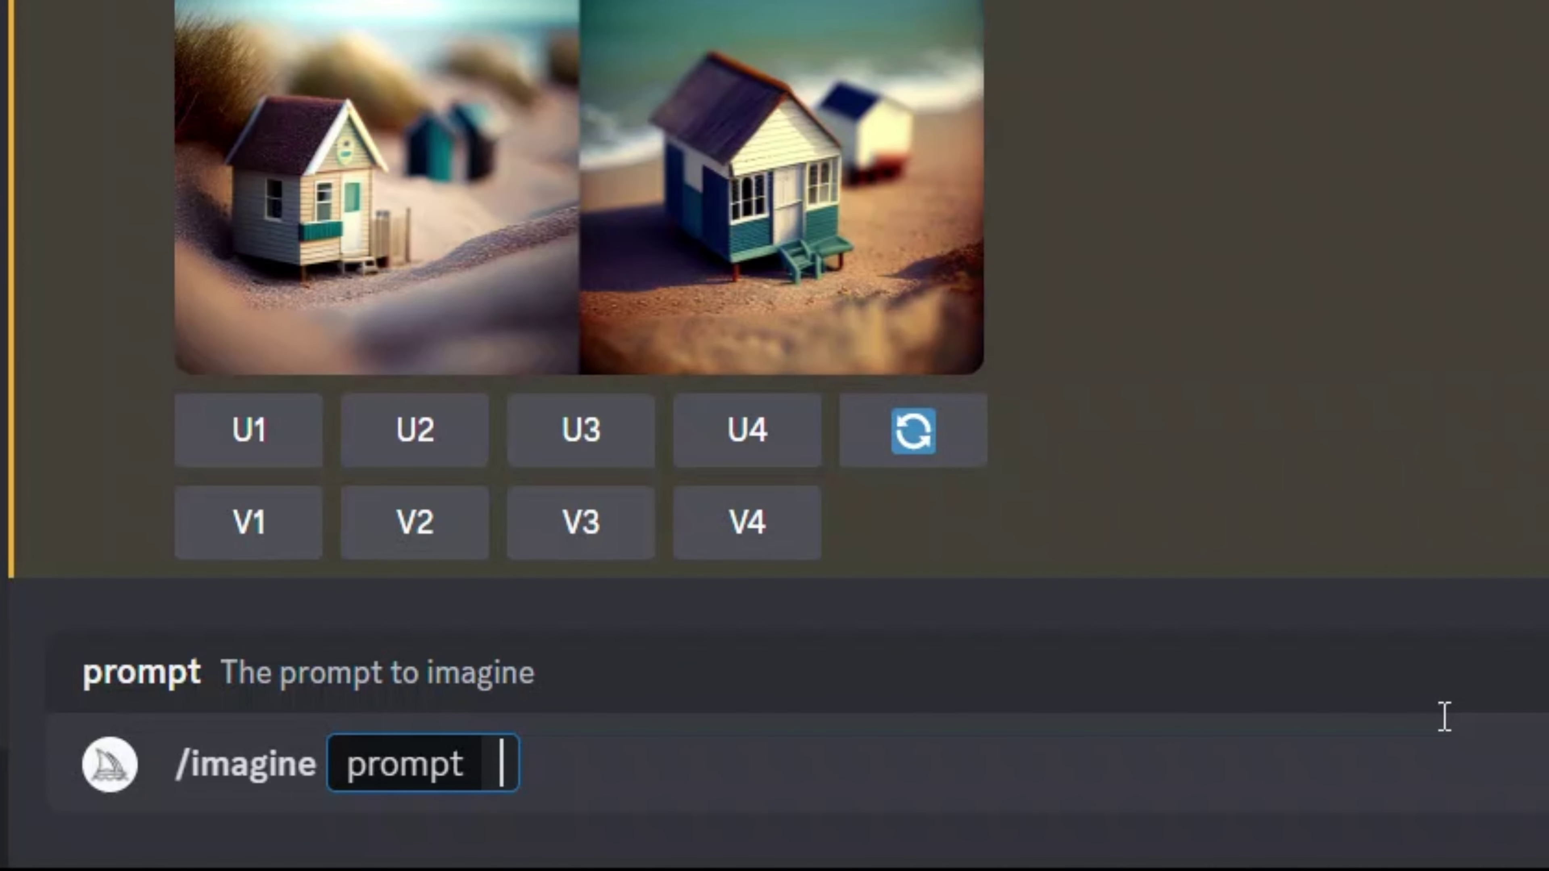
Submit the /imagine prompt 'pirate + ocean, double exposure' to Midjourney
type("pire")
type("t")
key("BackSpace")
key("BackSpace")
type("ate +")
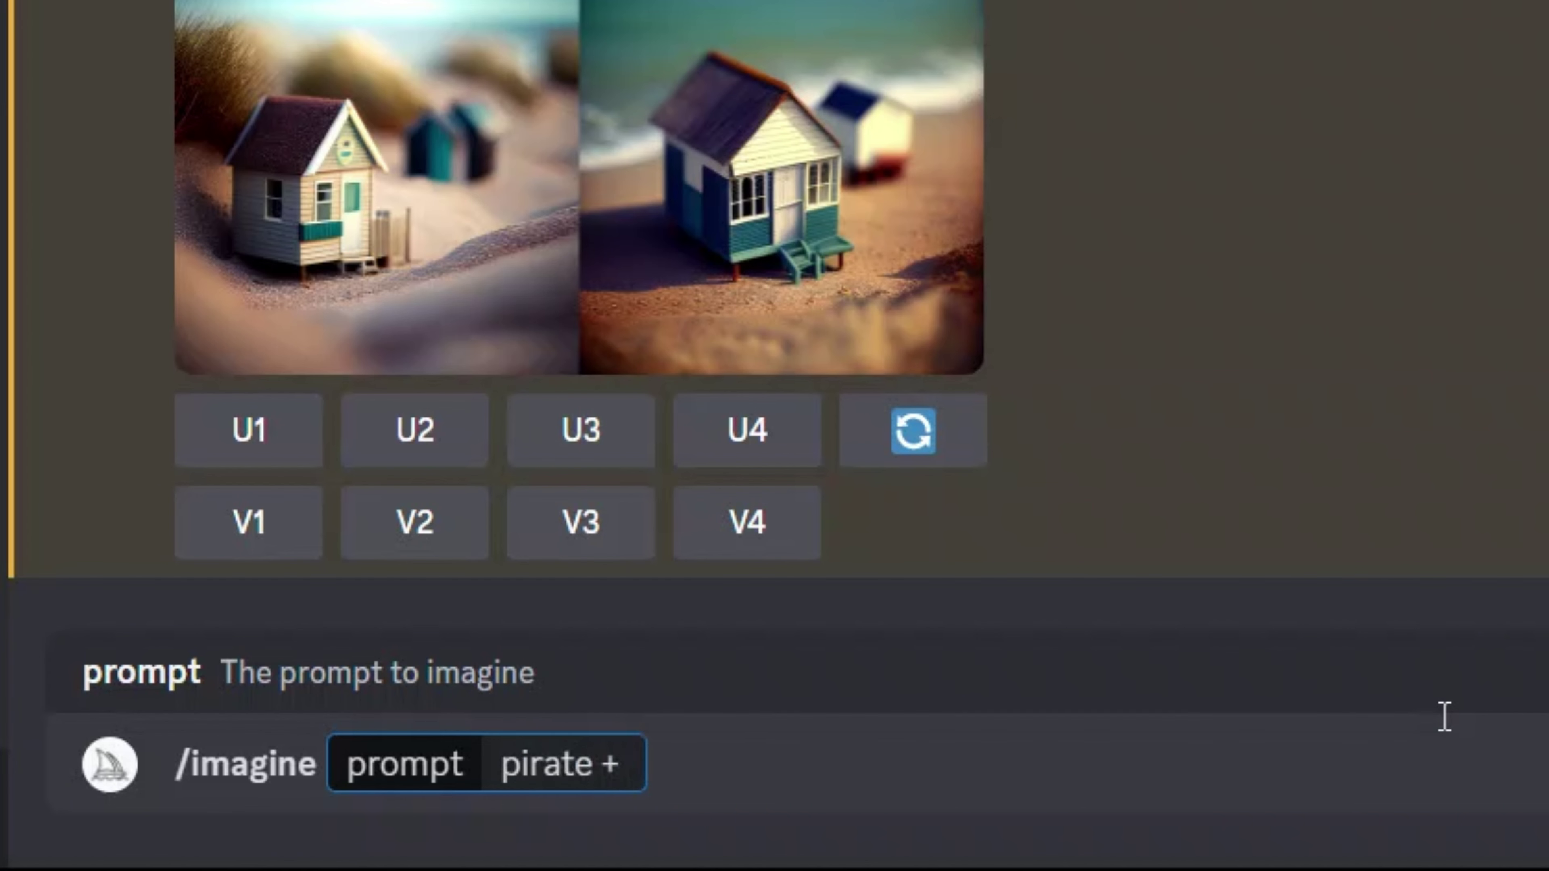
type(" ocean,")
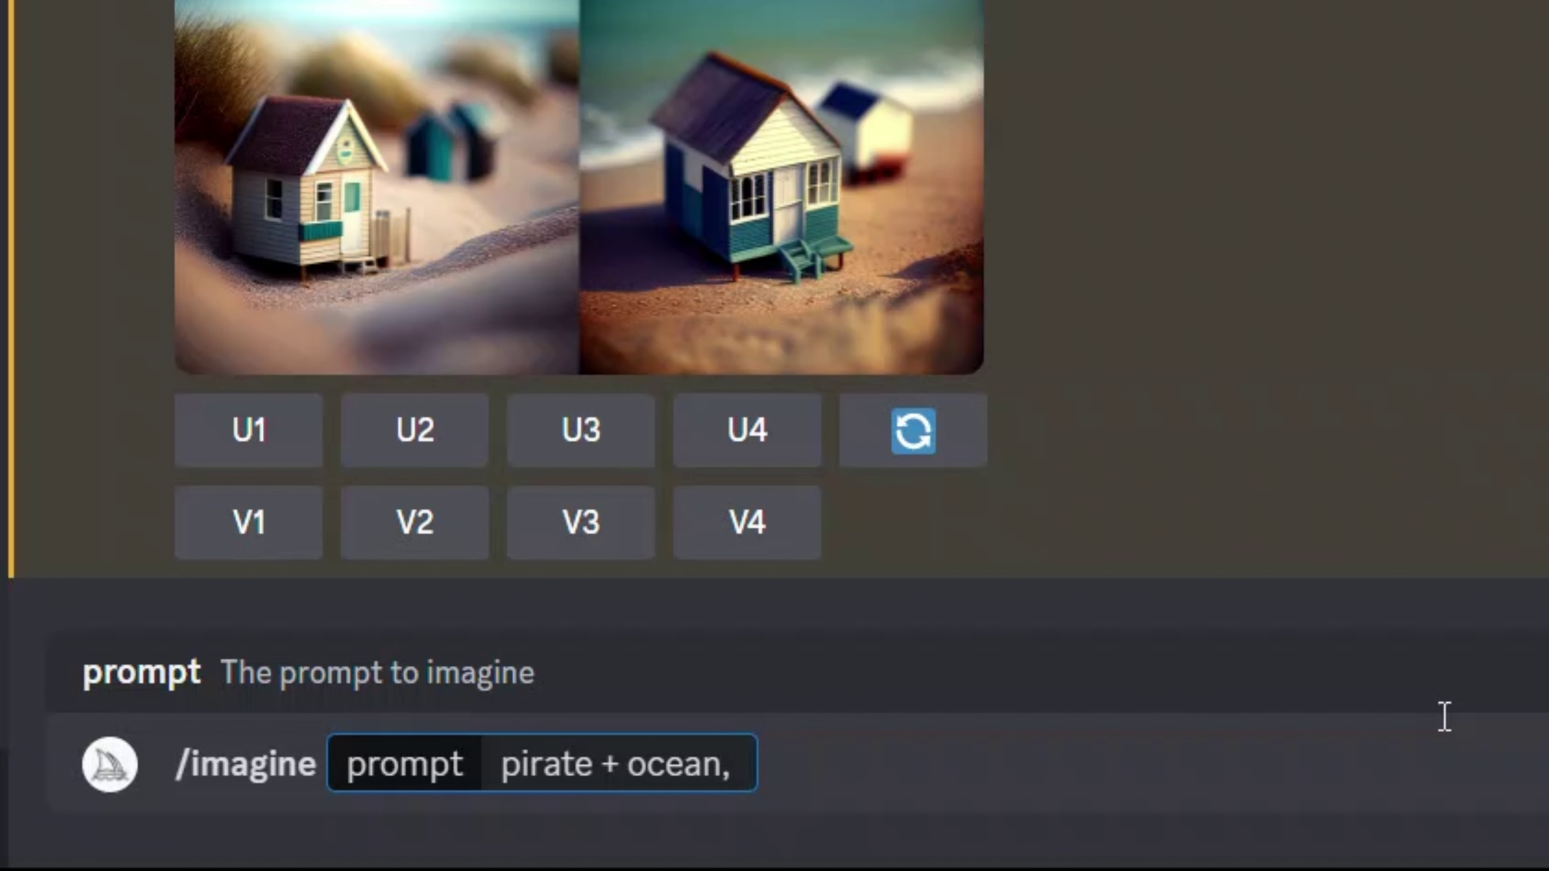
type("double exp")
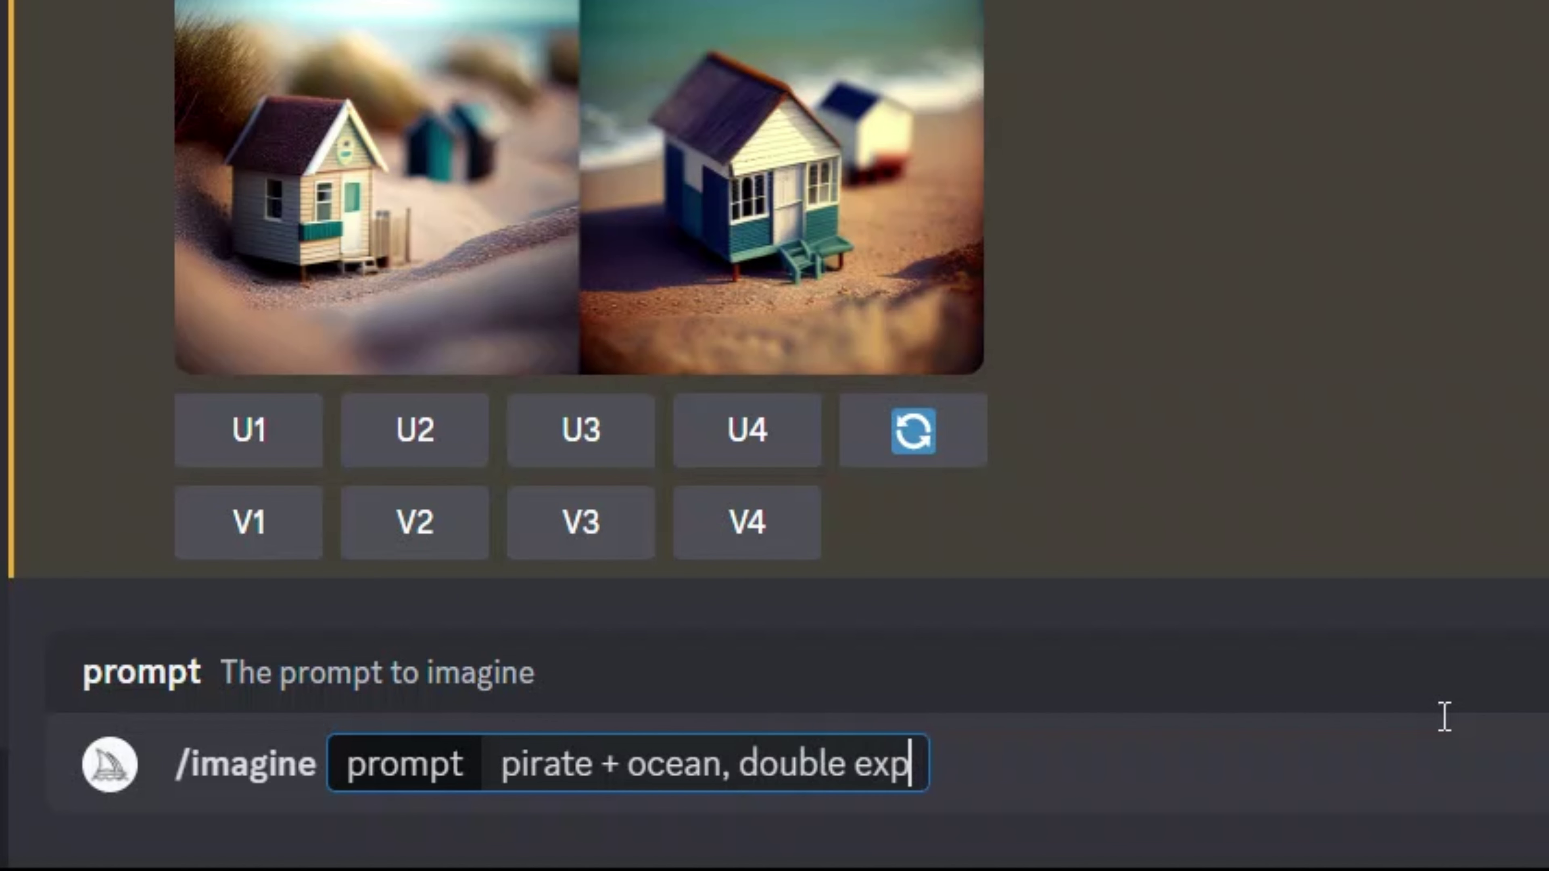
type("osure")
key("Return")
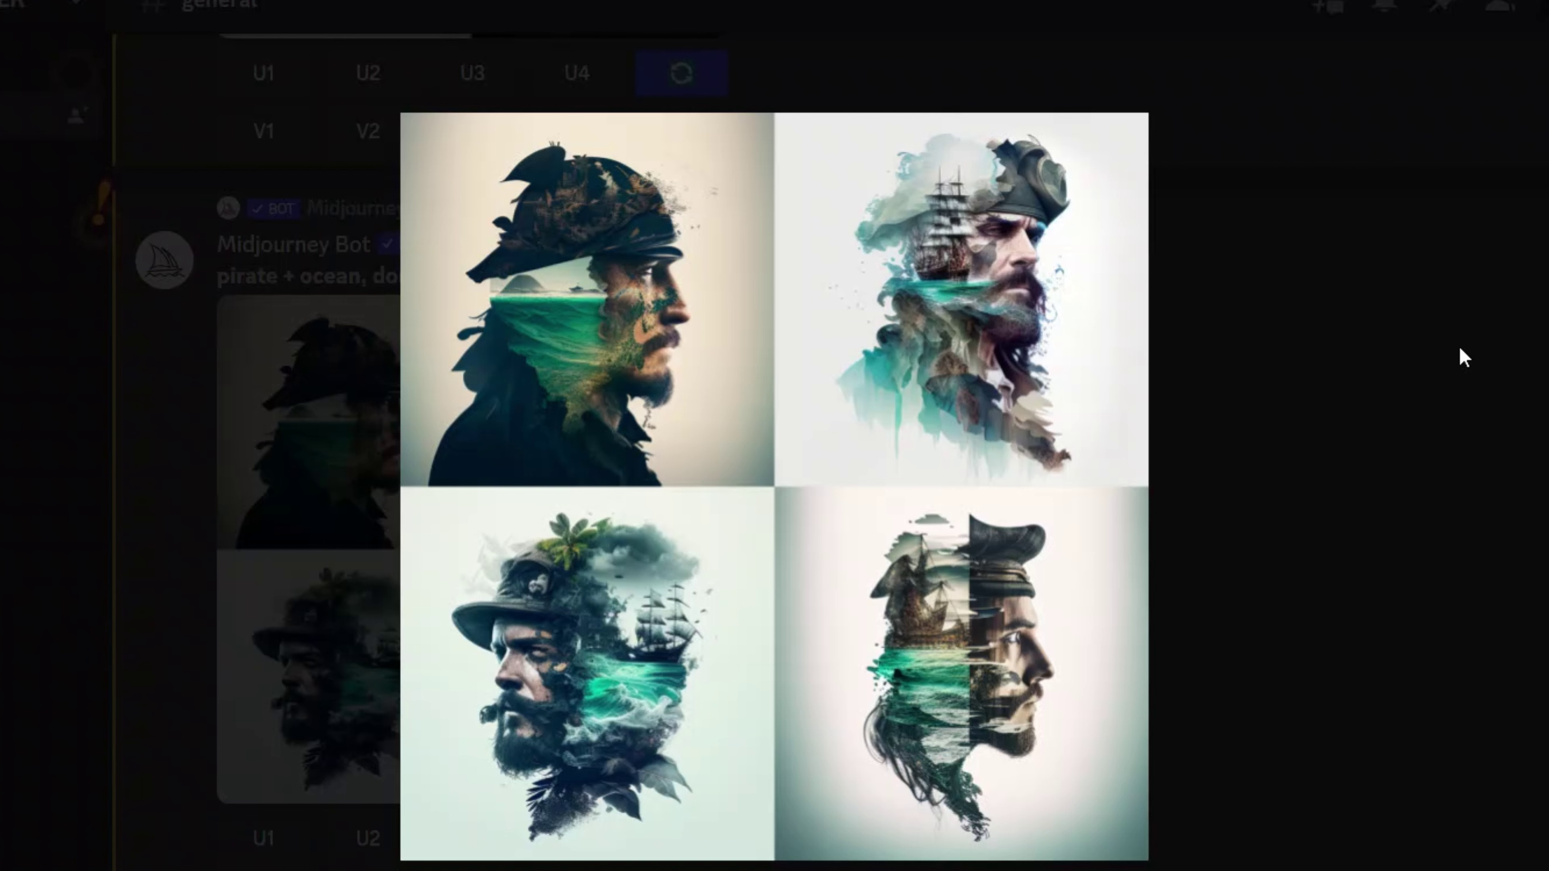
Close the enlarged pirate grid and upscale the second image with U2
left_click(1325, 460)
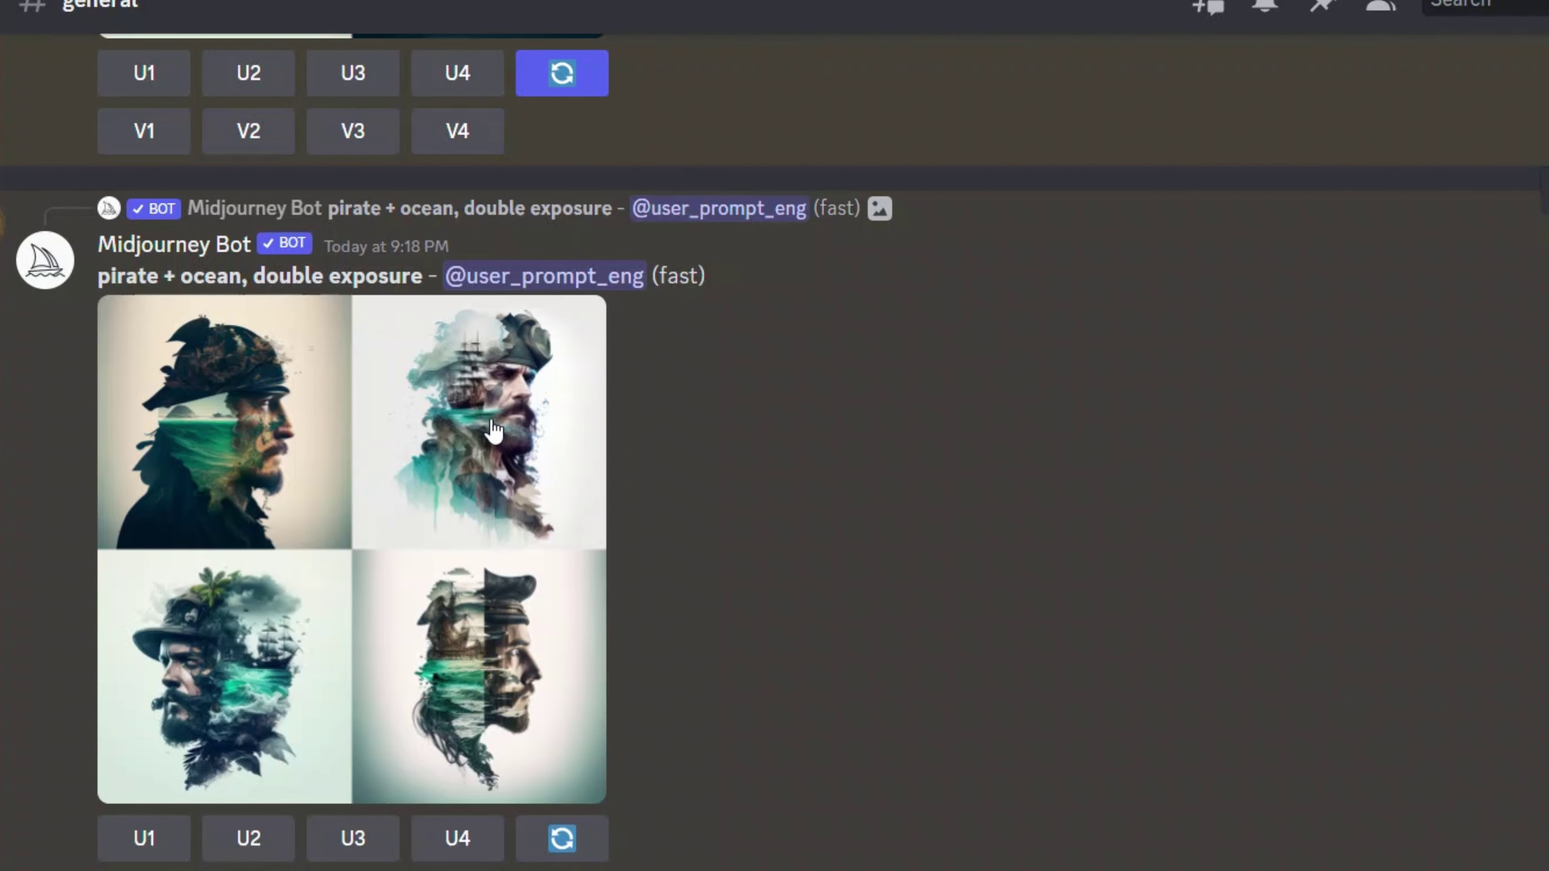
left_click(250, 840)
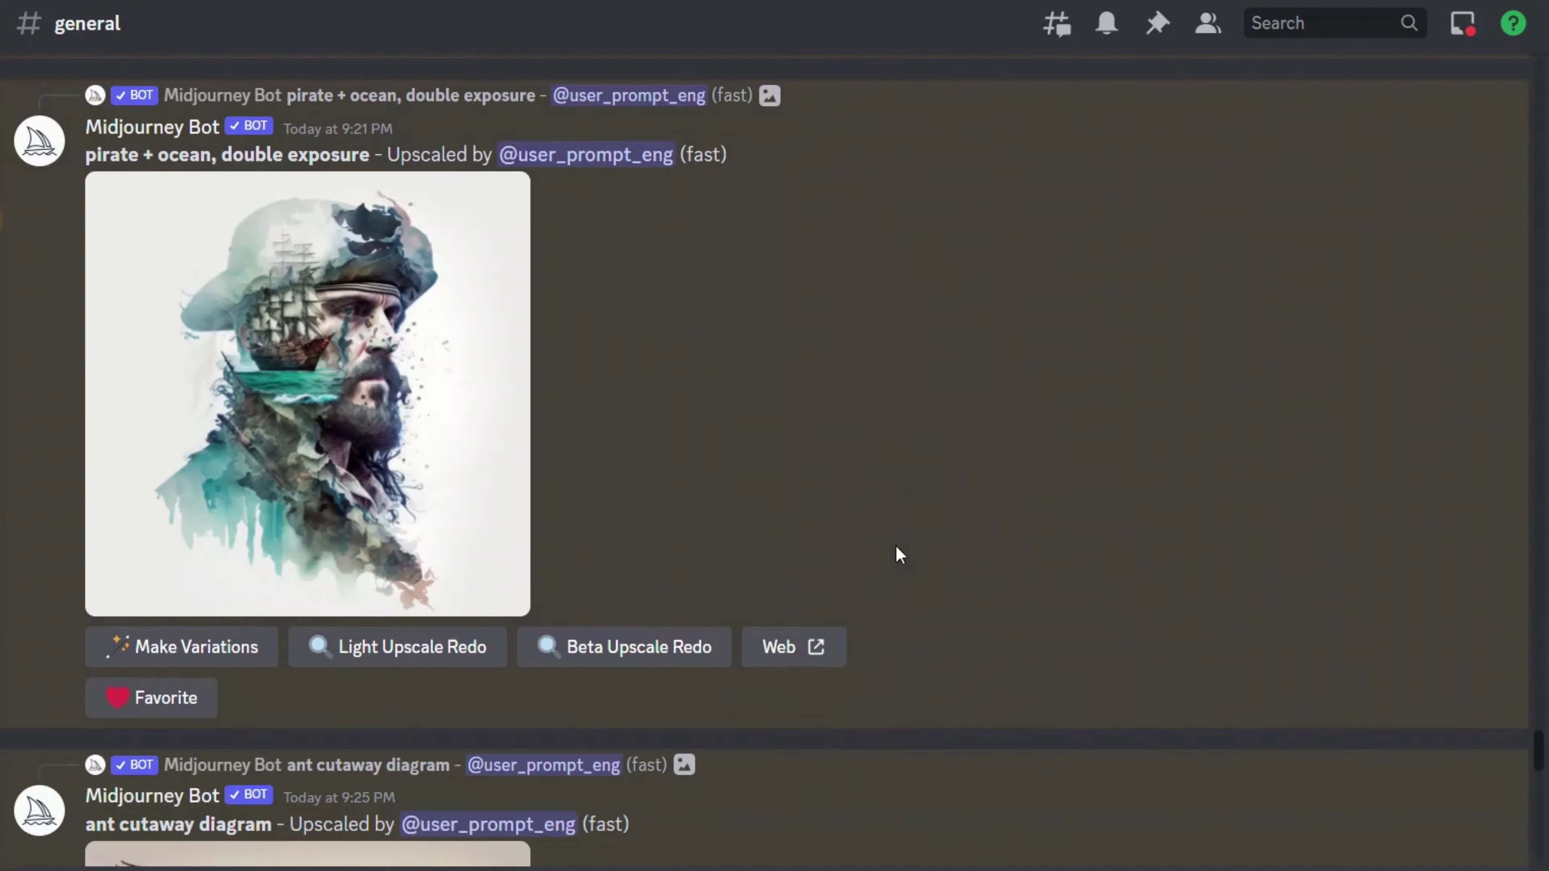
Enlarge the ant cutaway diagram image, then select its prompt text
scroll(895, 554, "down", 10)
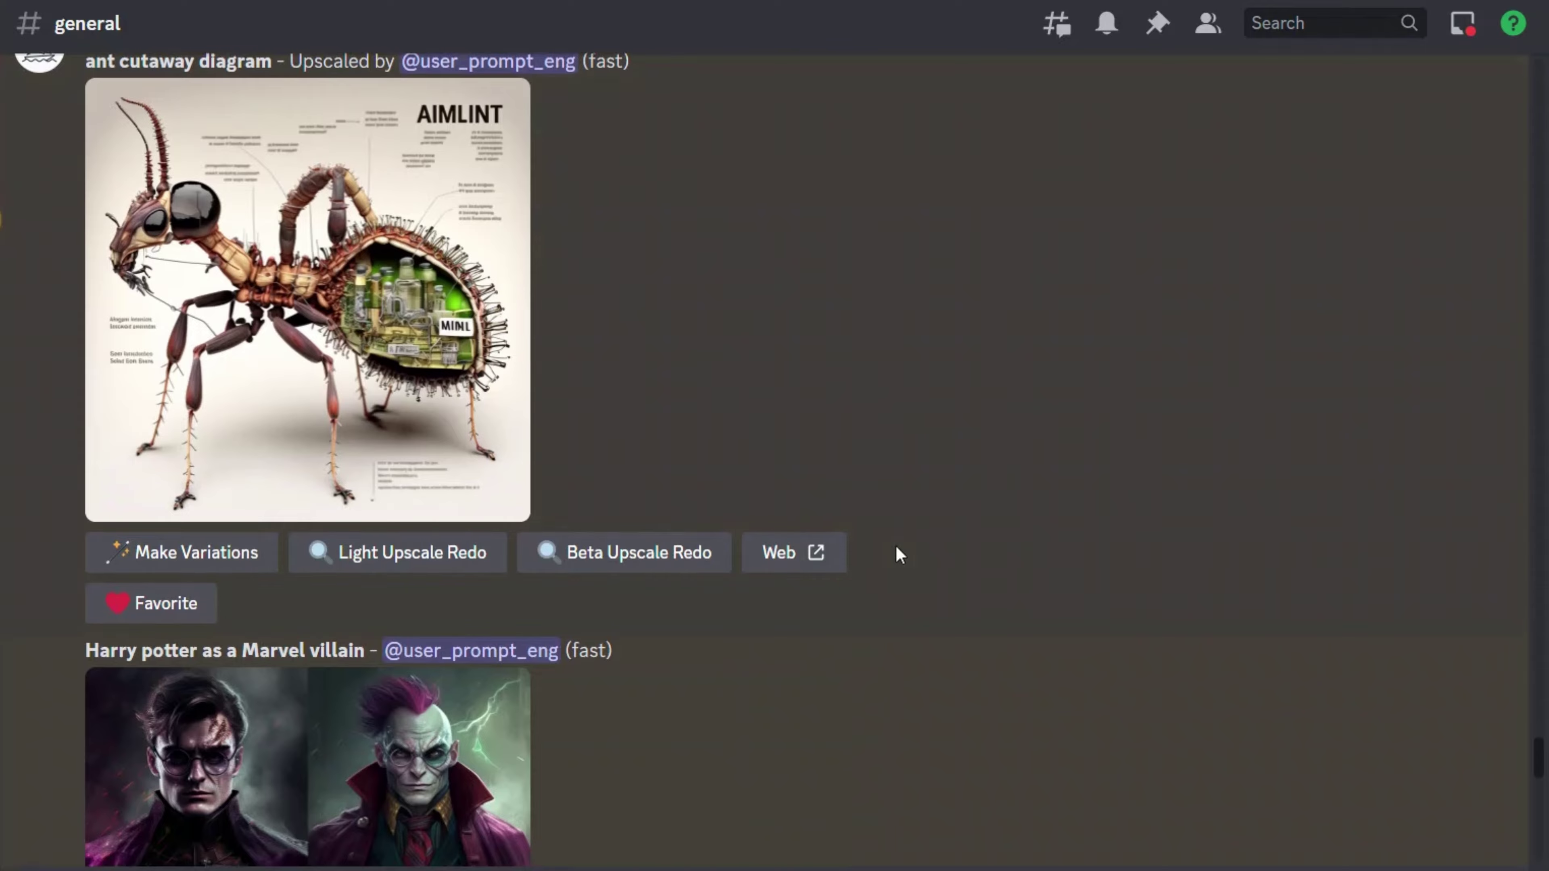
scroll(895, 552, "up", 2)
left_click(204, 252)
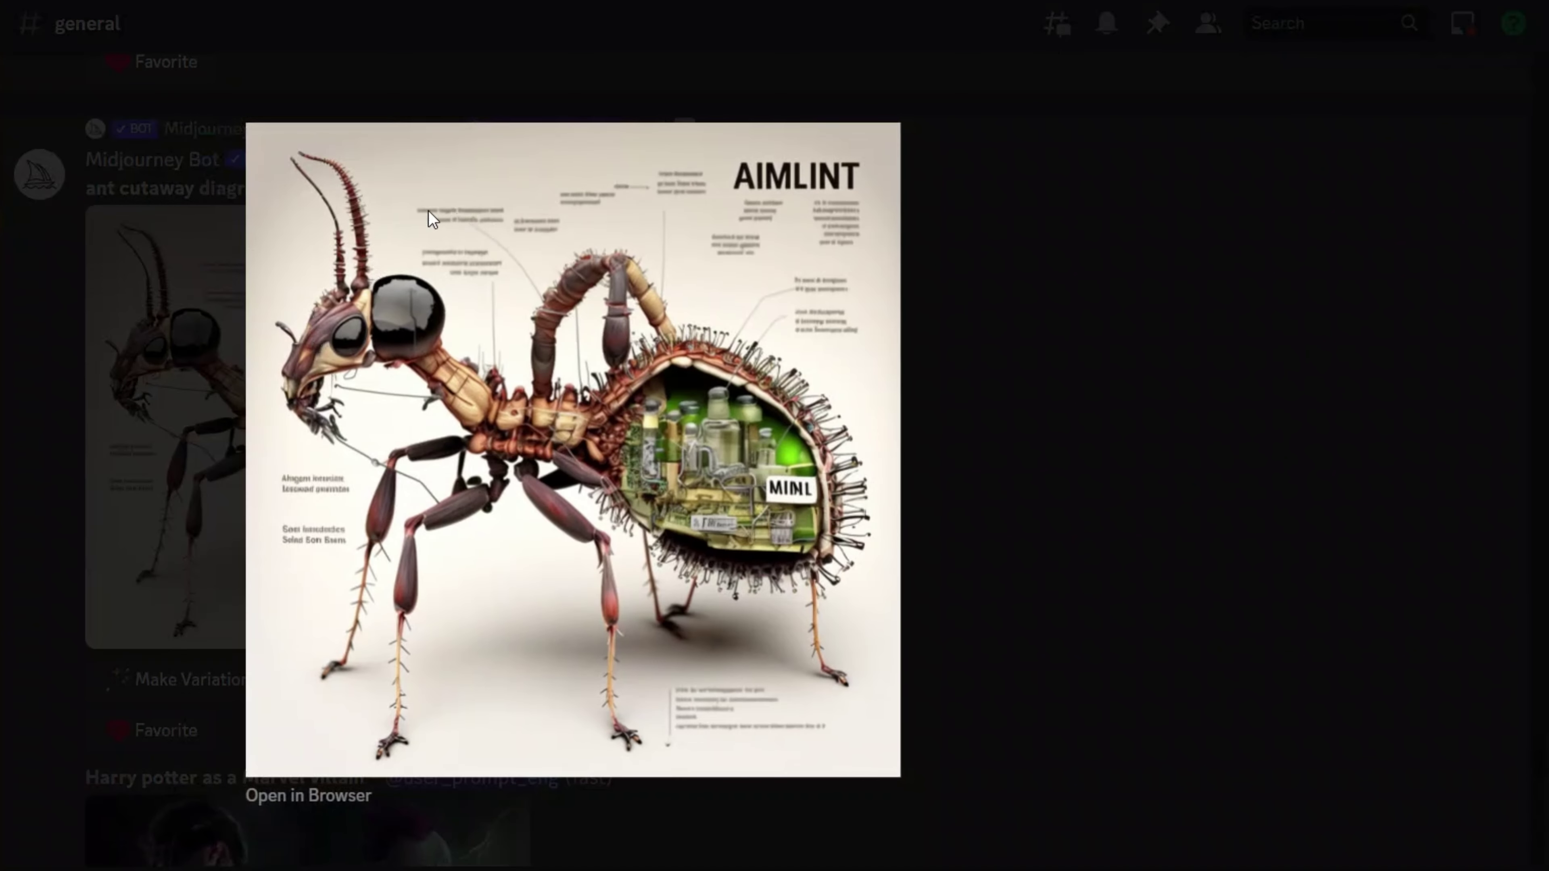
left_click(1122, 430)
left_click_drag(284, 188, 120, 188)
left_click_drag(121, 188, 86, 188)
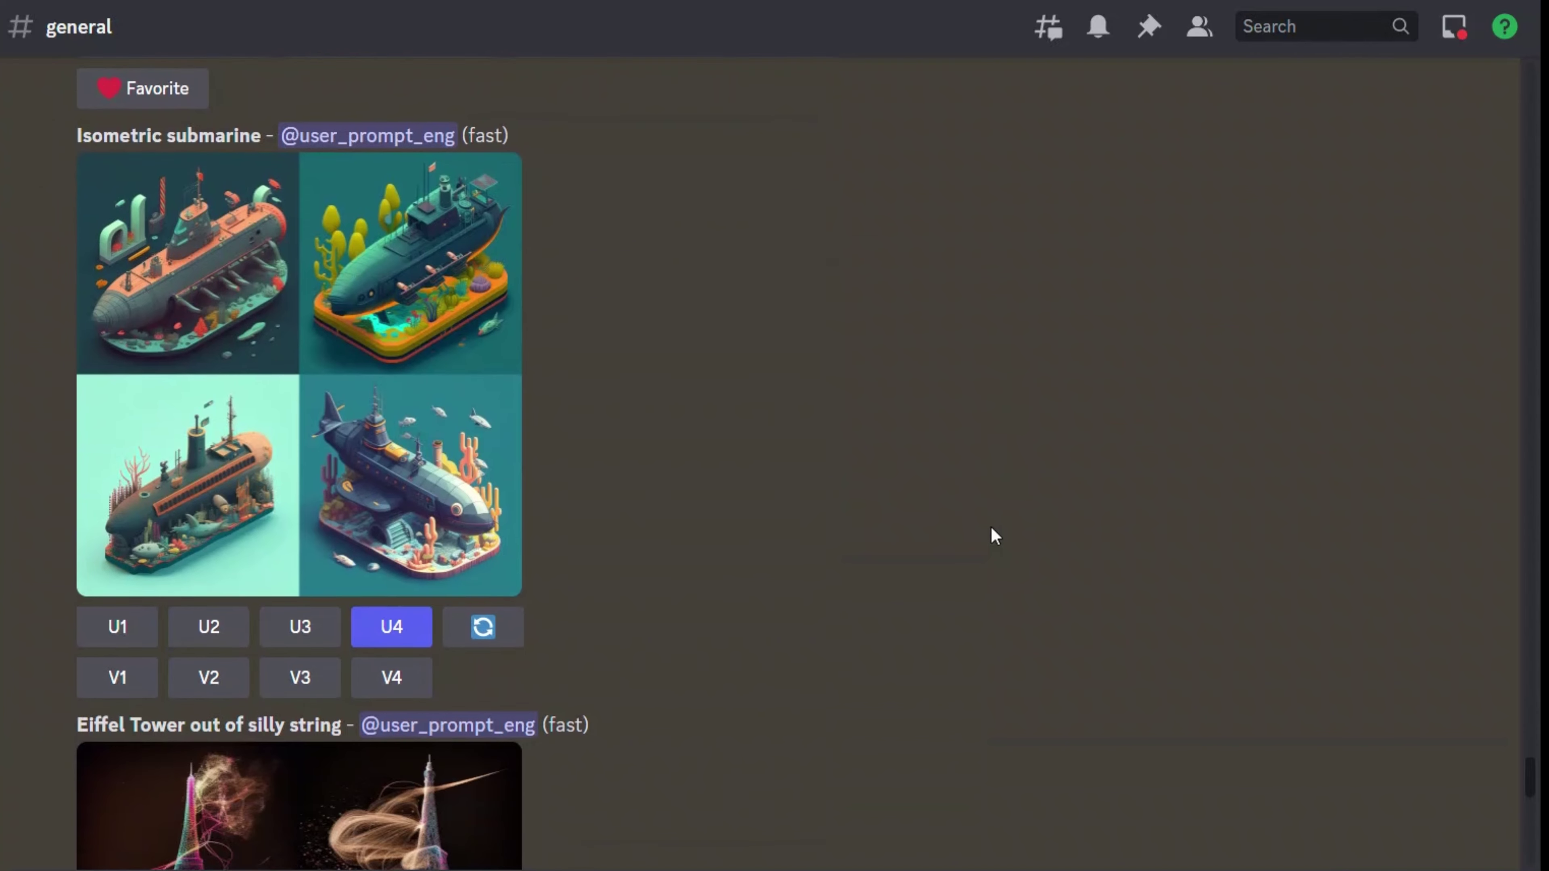
View the Isometric submarine grid enlarged, then close the enlarged butterfly image
left_click(430, 309)
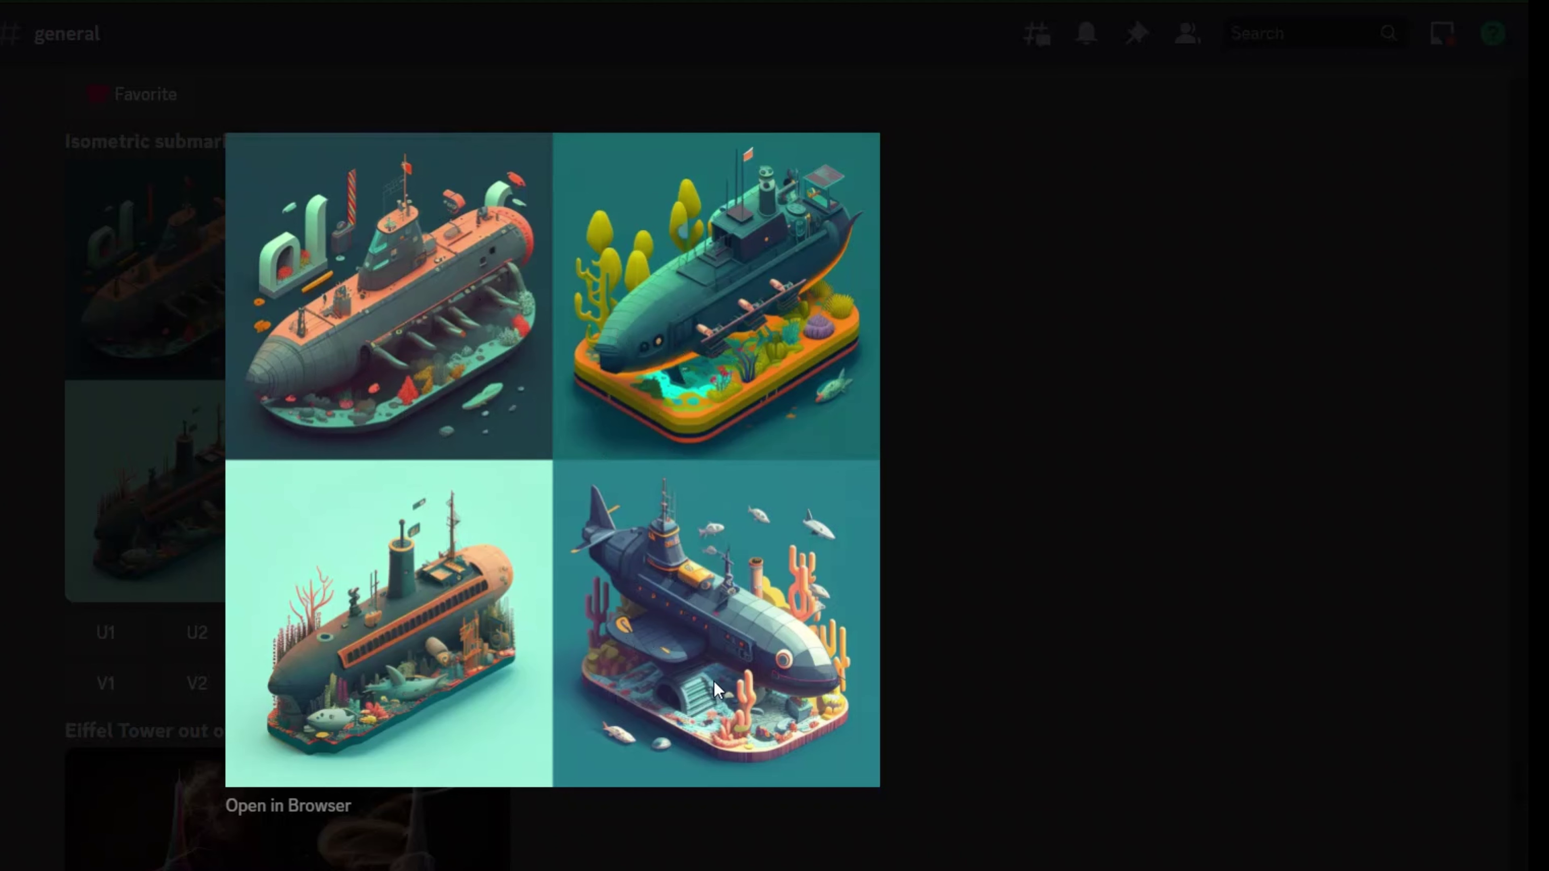
left_click(937, 578)
scroll(746, 539, "down", 5)
scroll(746, 543, "down", 5)
scroll(632, 522, "up", 2)
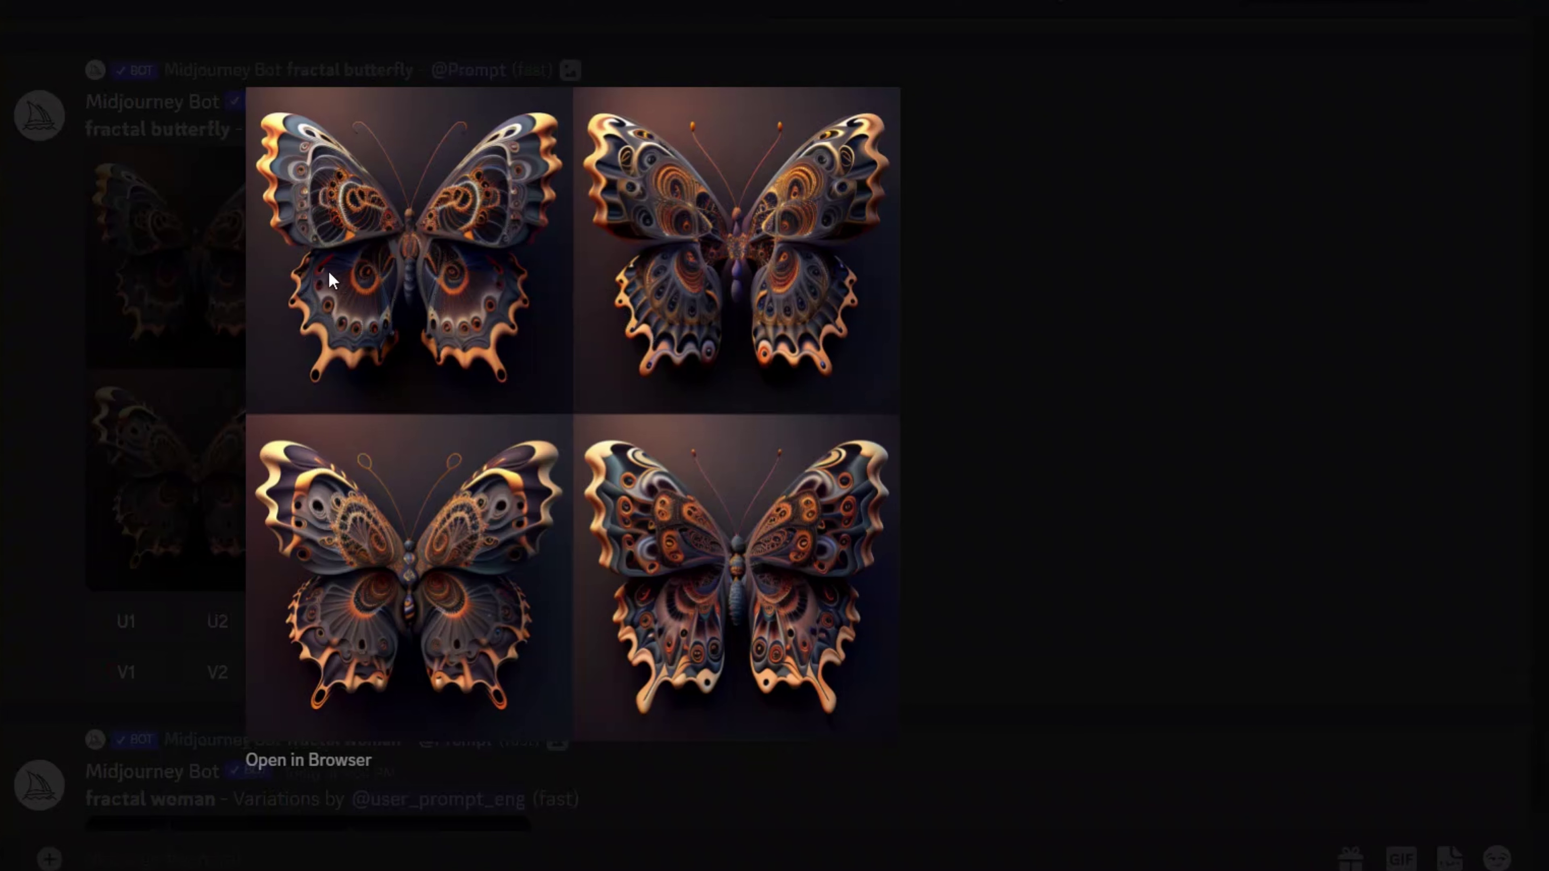
left_click(1070, 473)
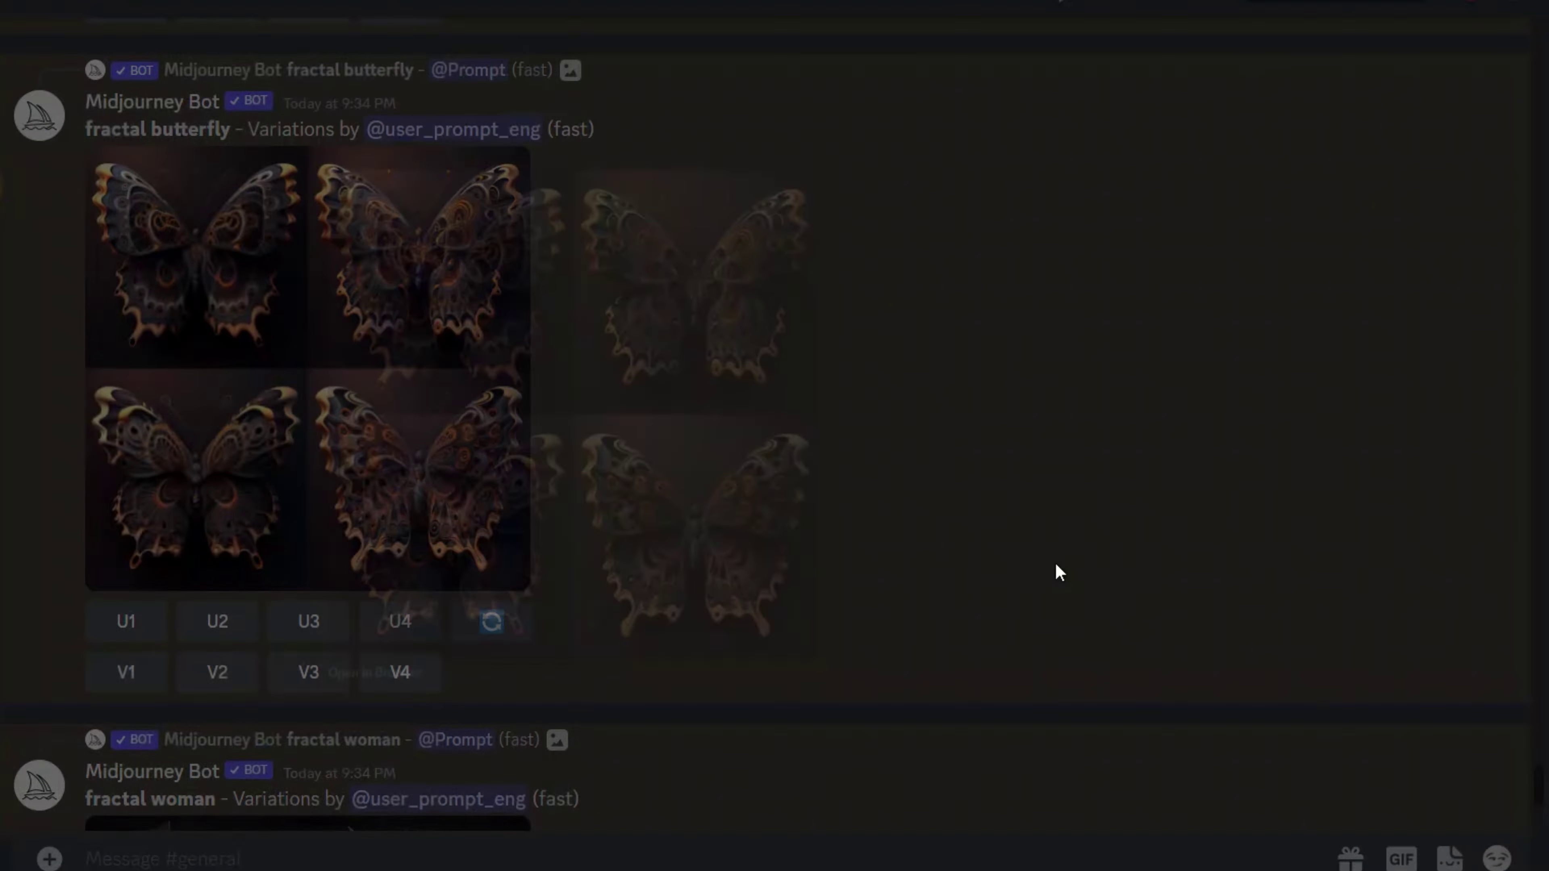
scroll(988, 678, "down", 10)
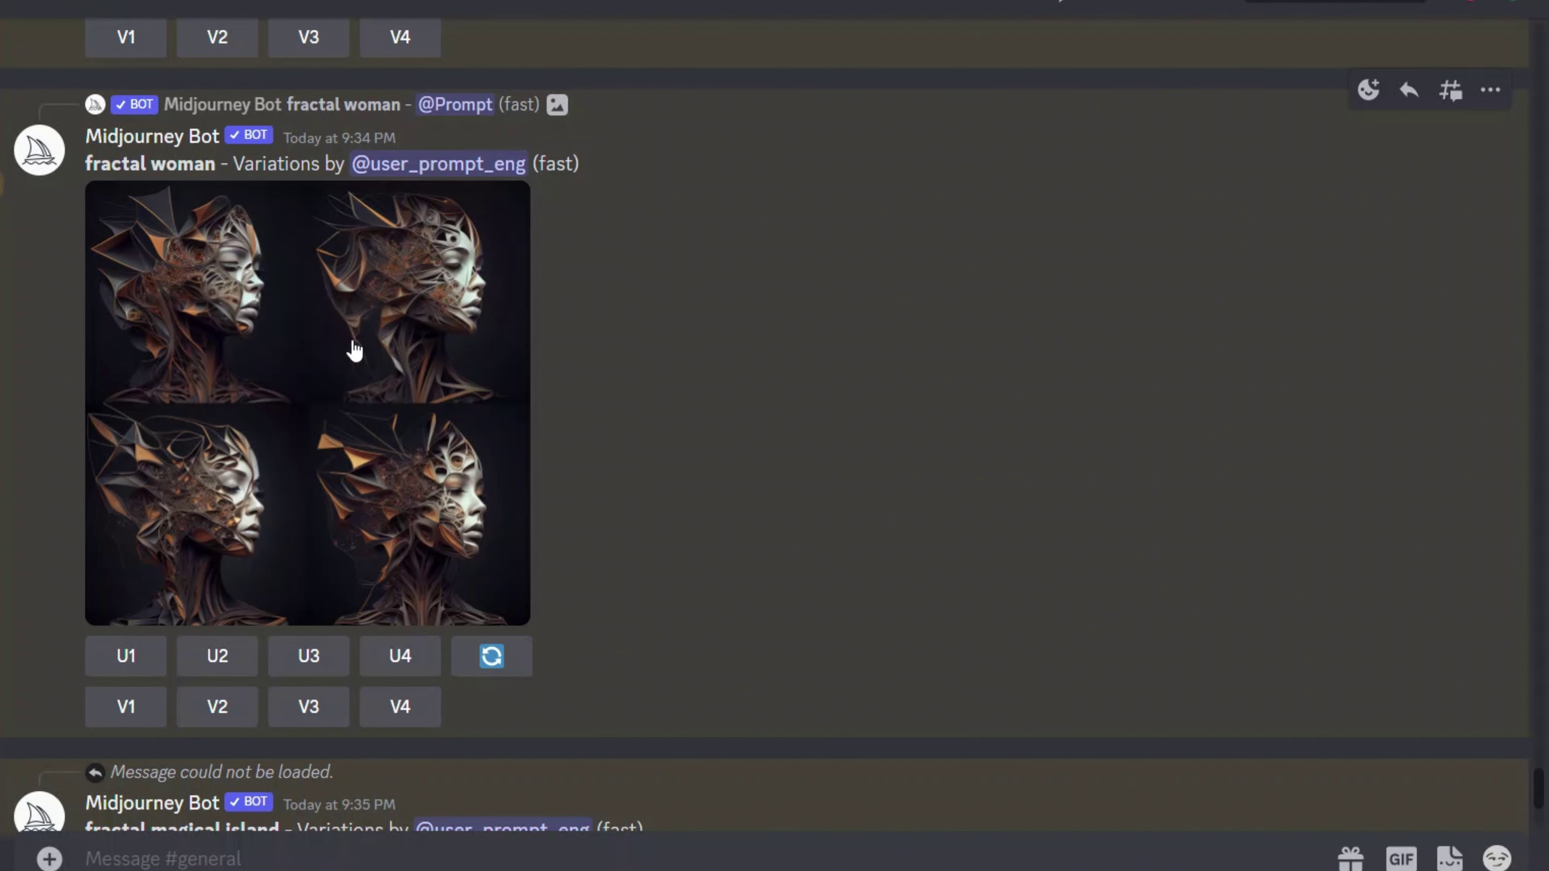
View the fractal woman grid and the upscaled smoky headphones image full-size
left_click(392, 469)
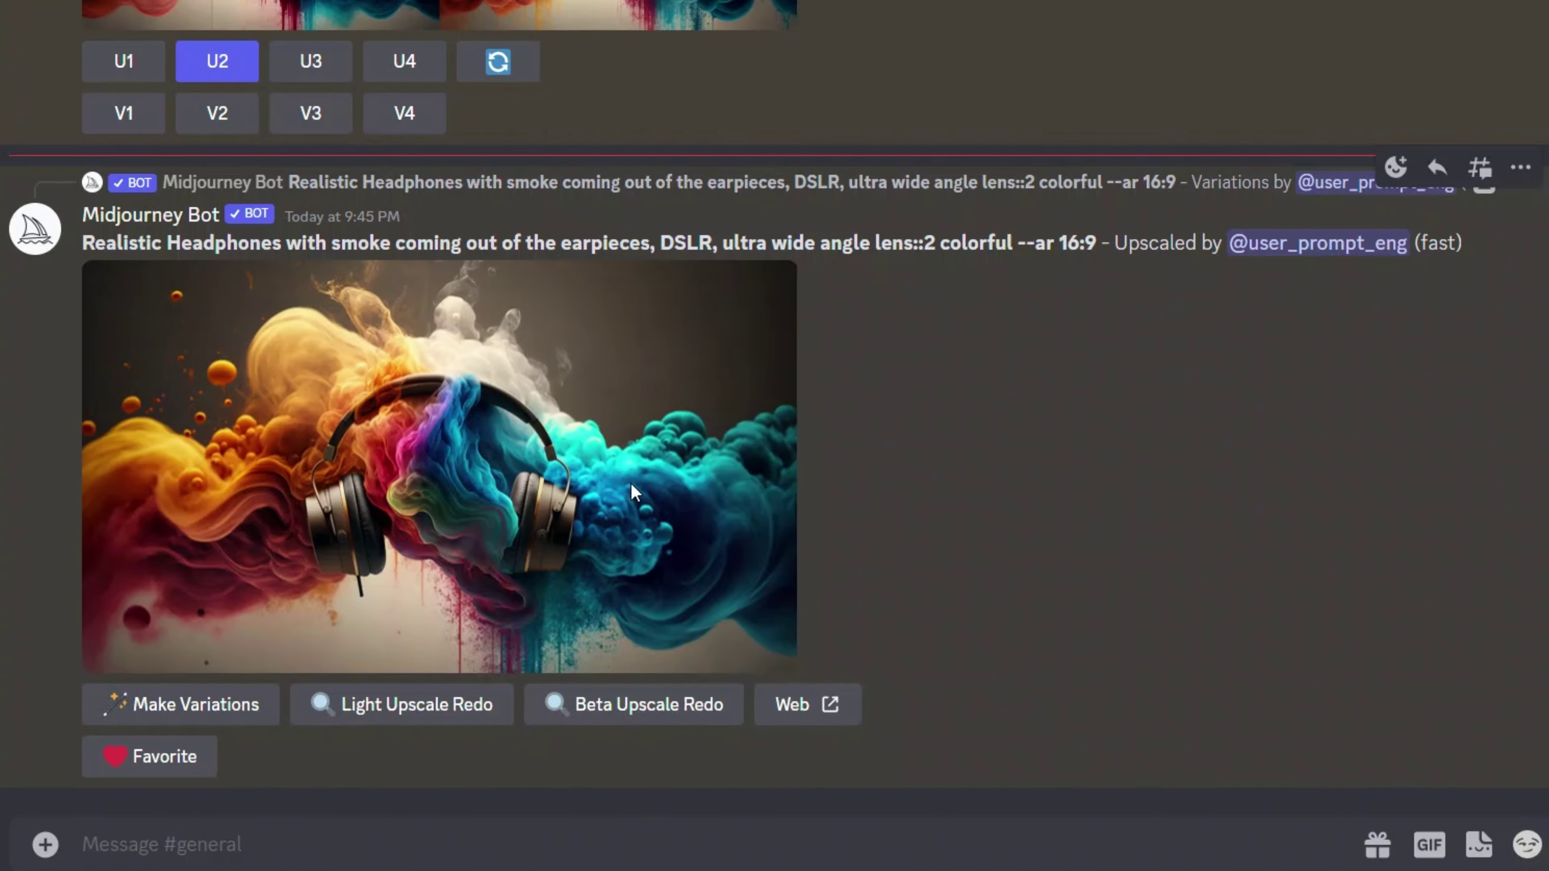
left_click(365, 442)
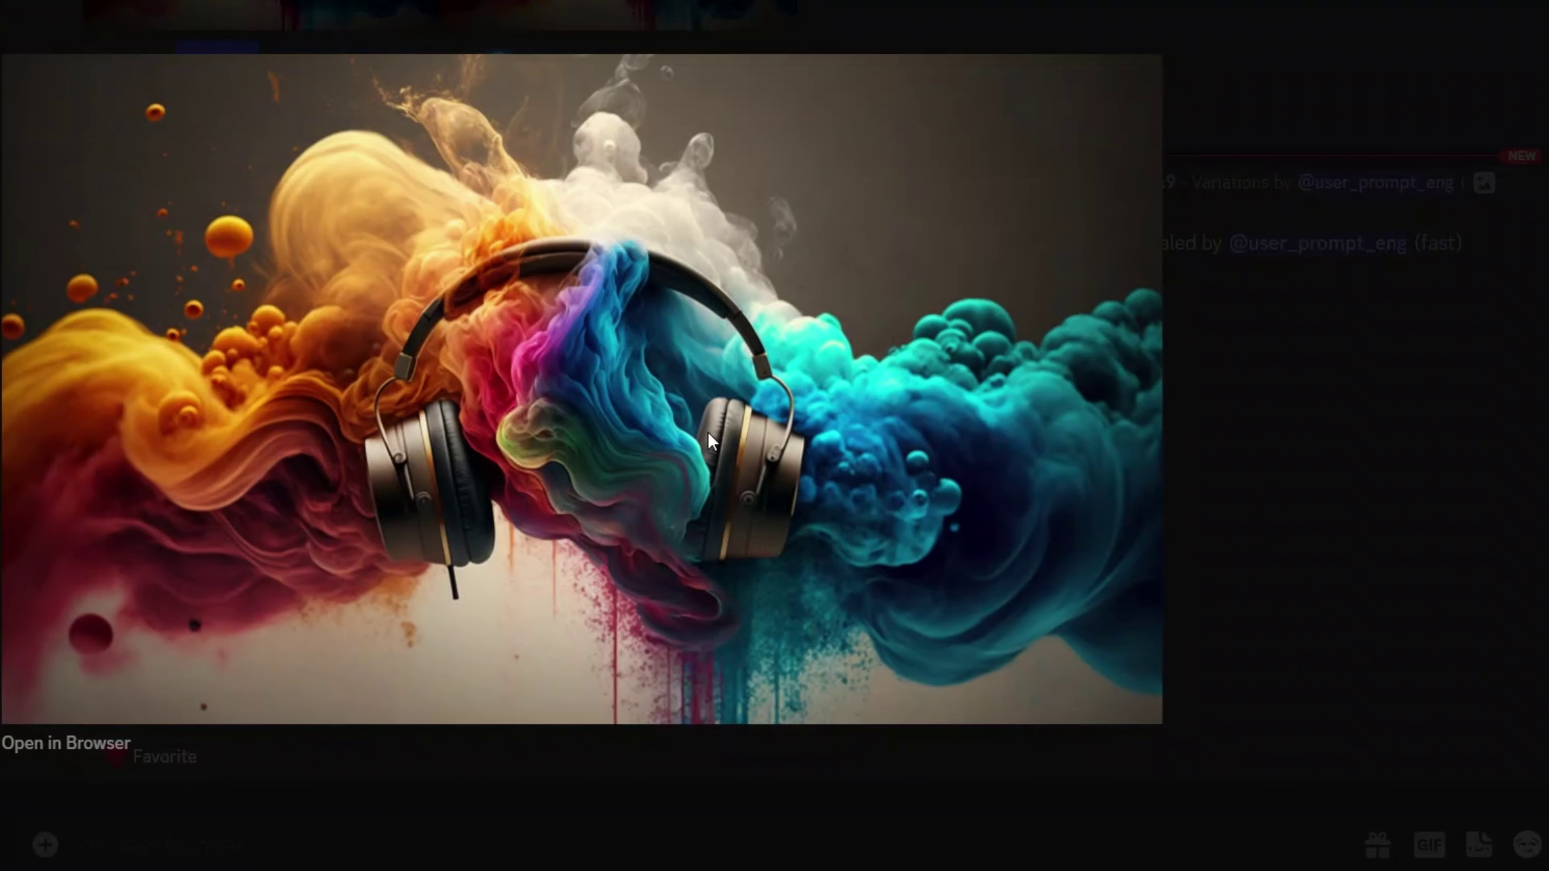
left_click(1342, 493)
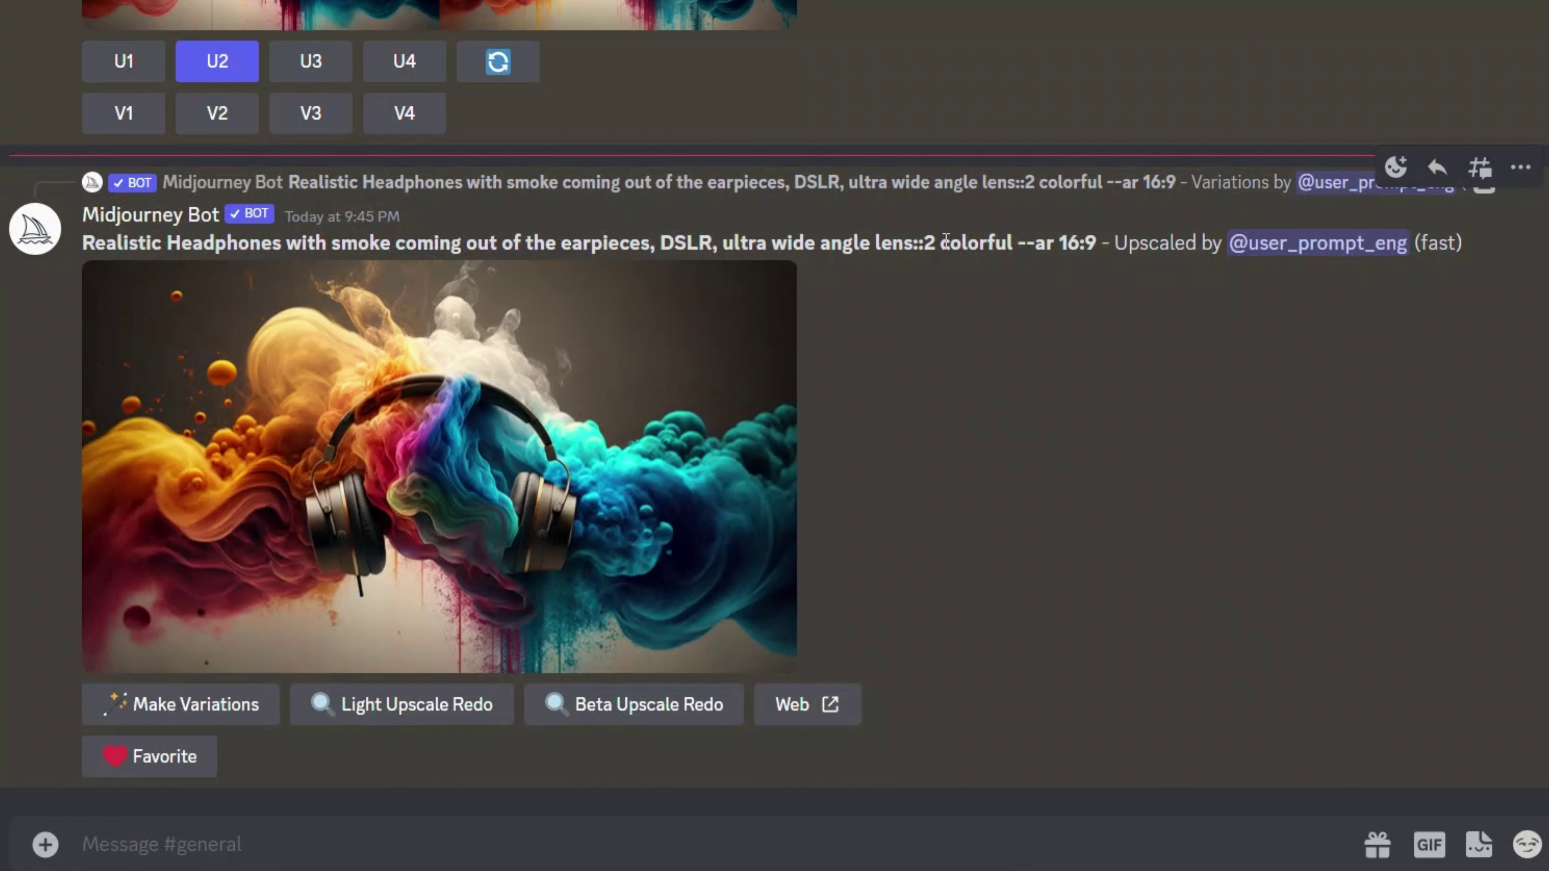
left_click_drag(945, 243, 1027, 244)
left_click(527, 449)
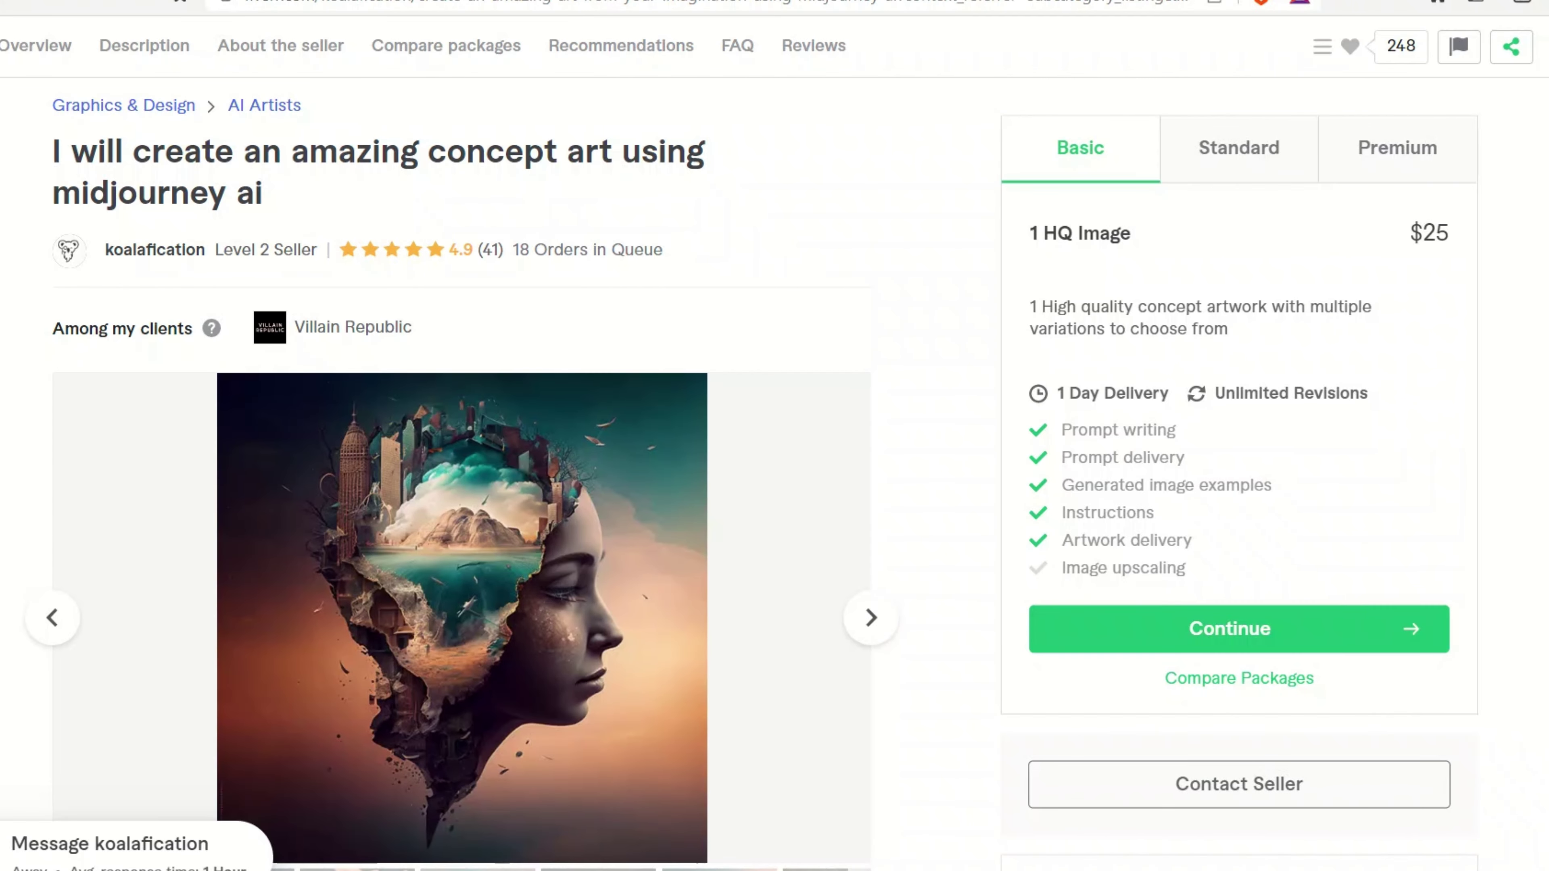
Highlight the '1 HQ IMAGE' and 'Image upscaling' labels in the Compare packages table
scroll(461, 548, "down", 10)
scroll(461, 549, "up", 5)
left_click_drag(275, 228, 381, 232)
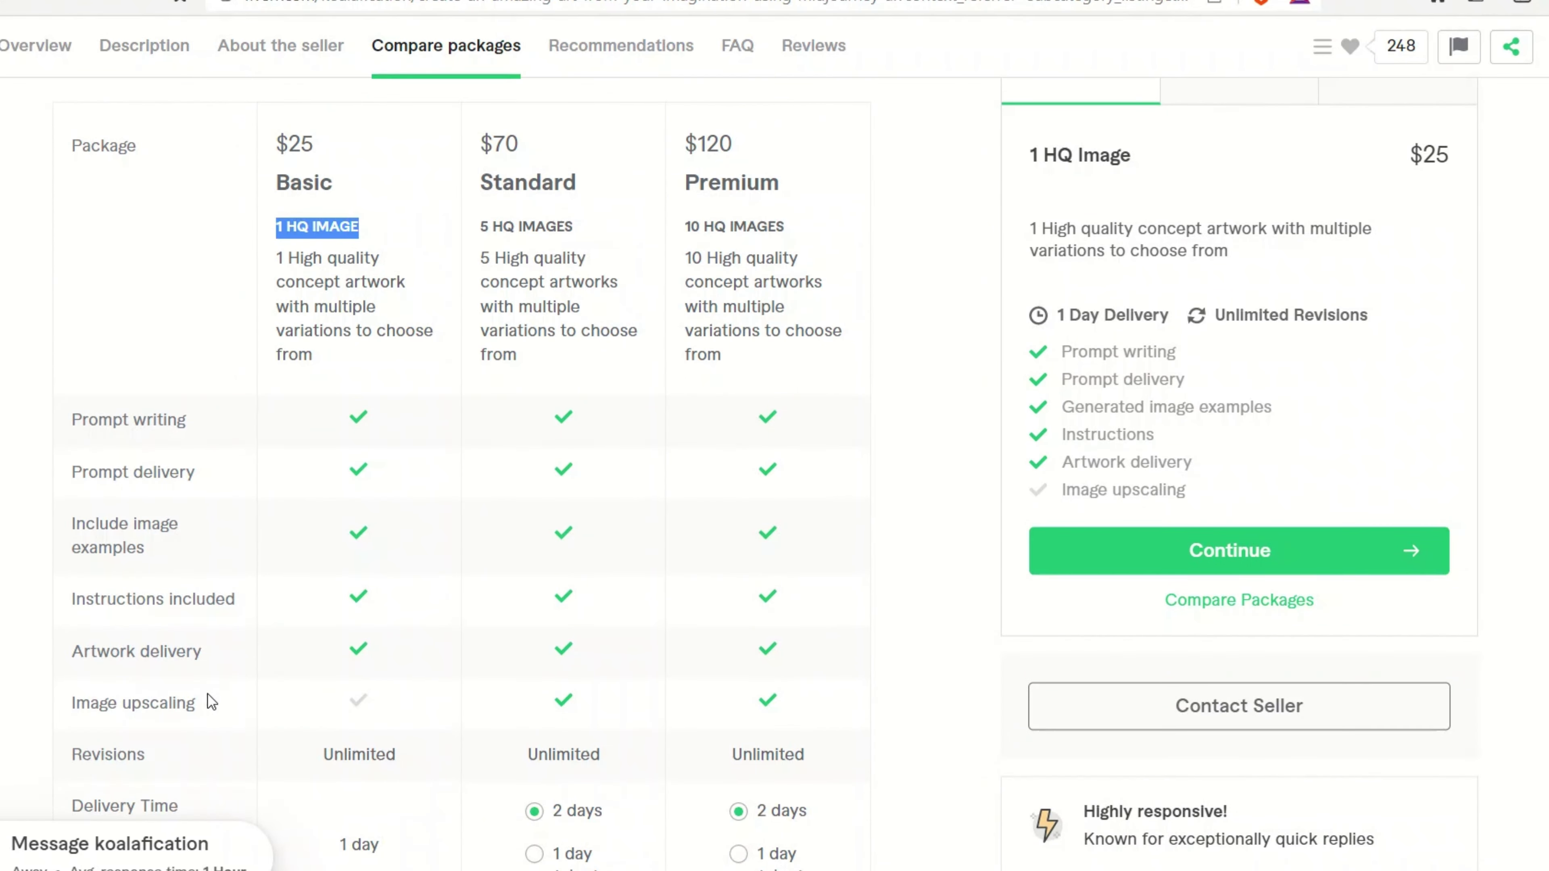
left_click_drag(195, 704, 63, 706)
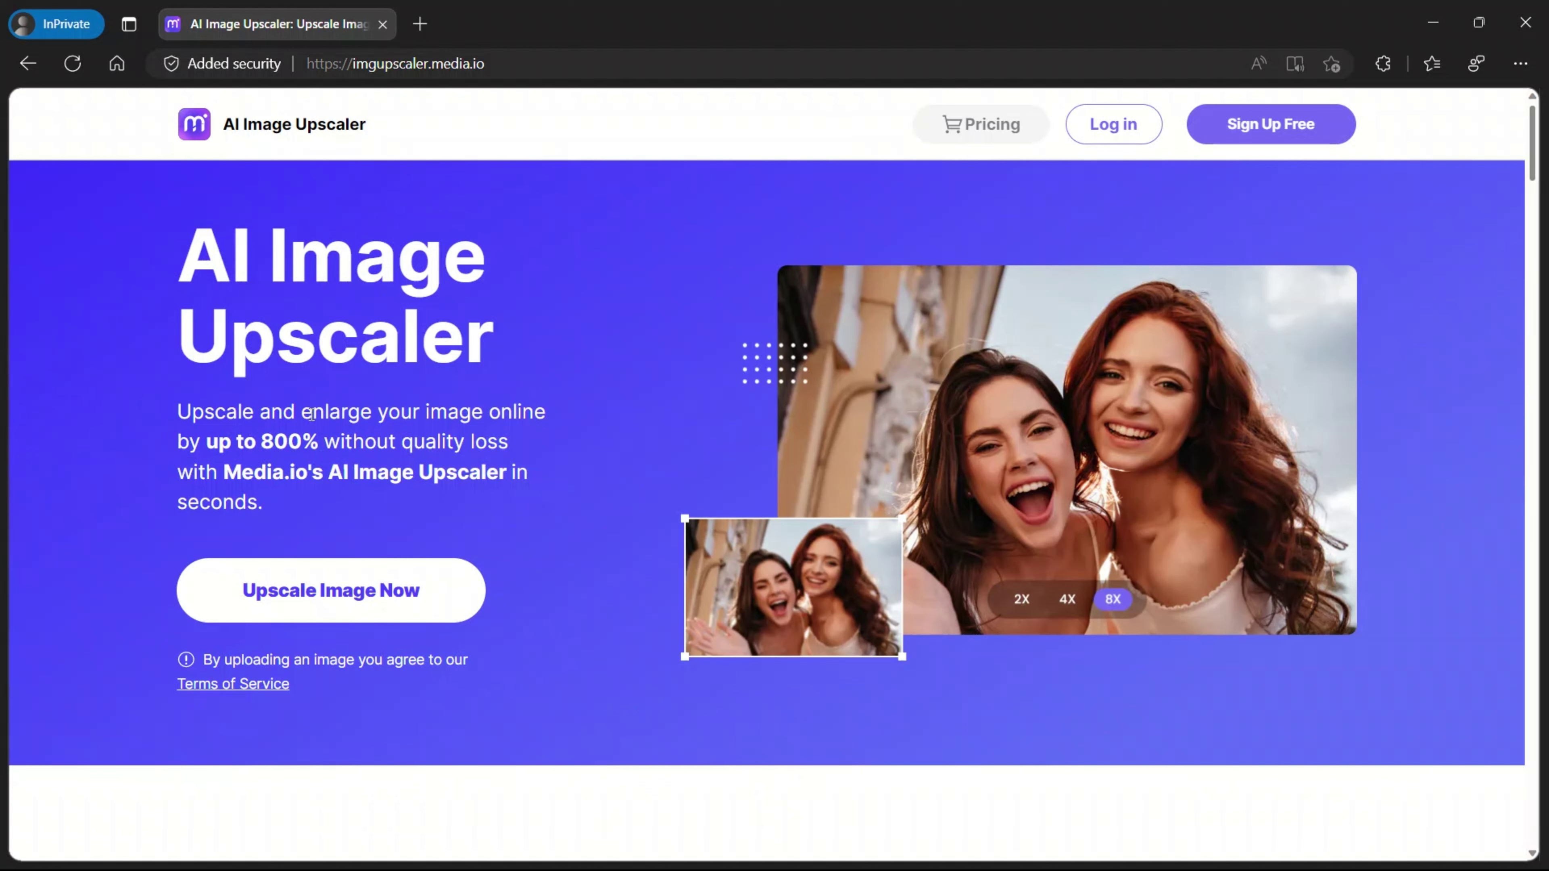
Highlight the 800% enlargement claim and three how-to steps, then open the upscaler upload page
left_click_drag(312, 411, 498, 441)
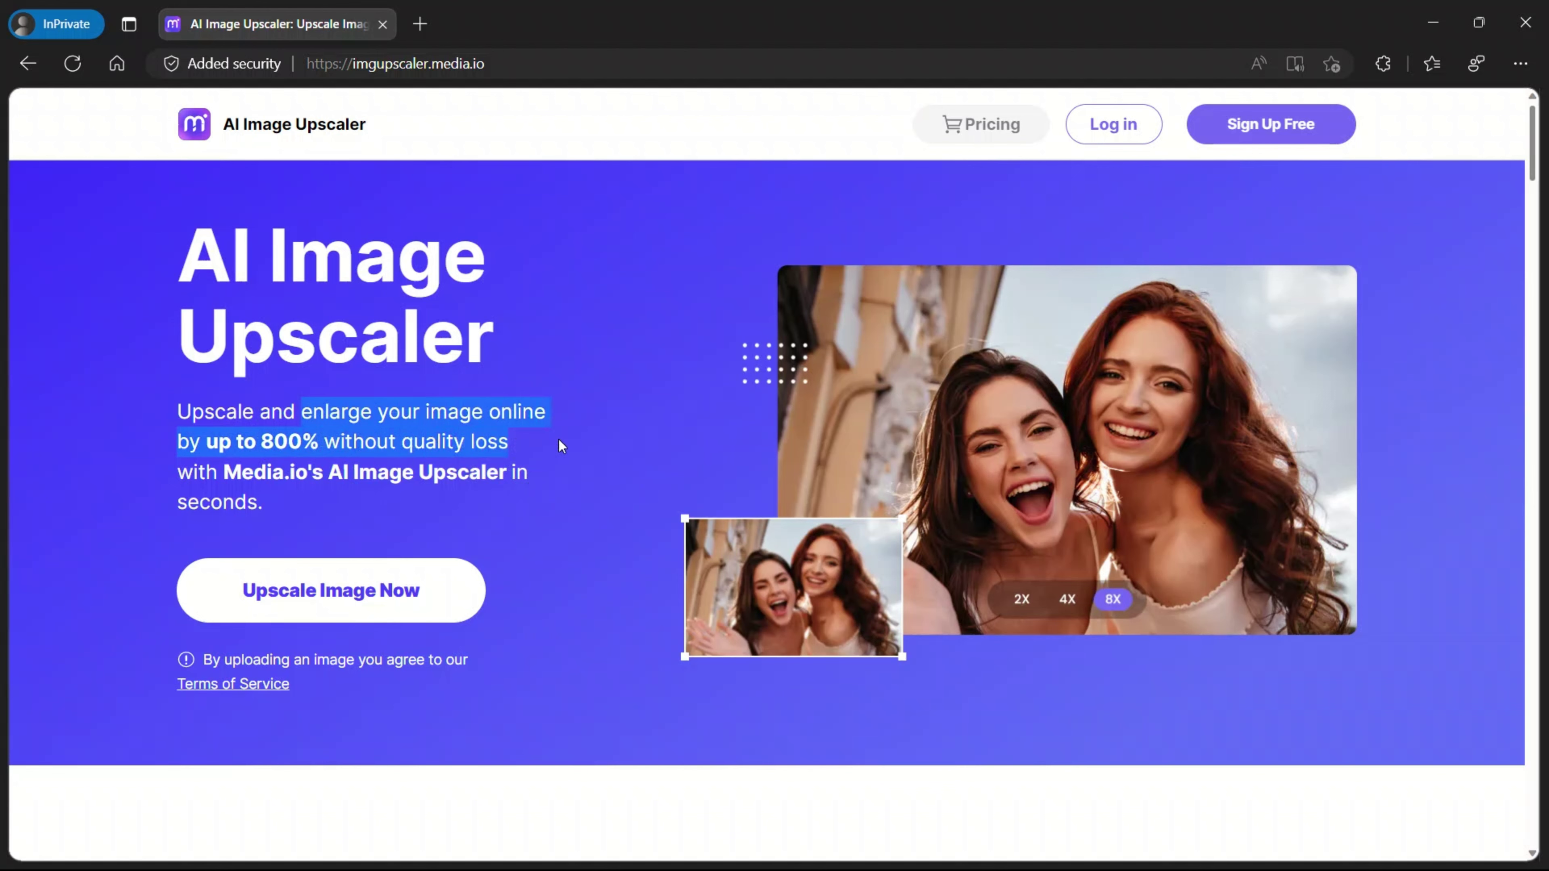
scroll(1423, 604, "down", 10)
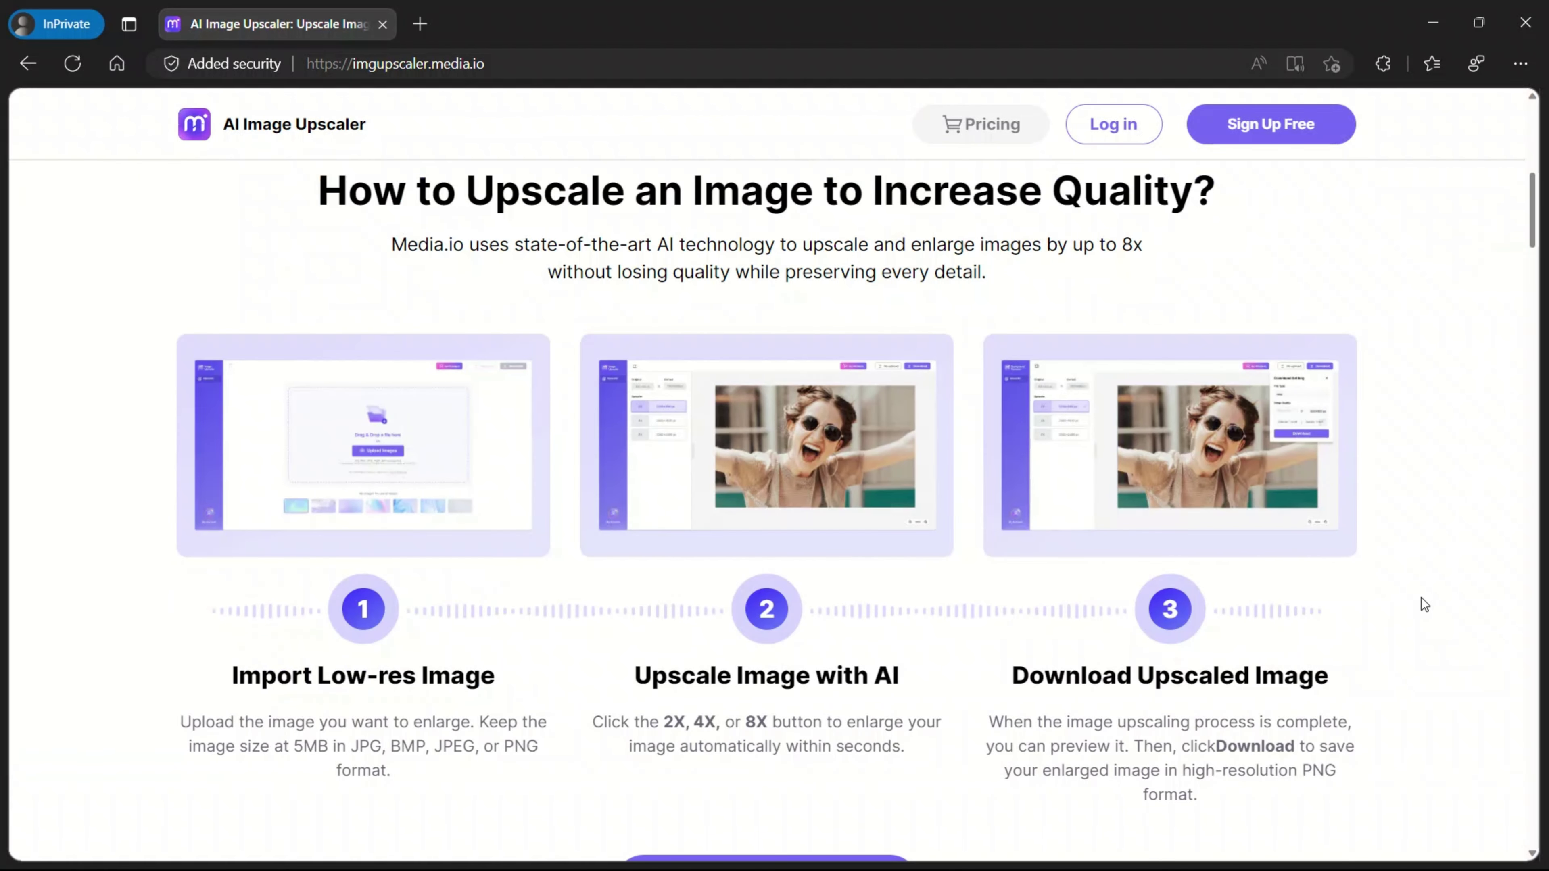
triple_click(408, 711)
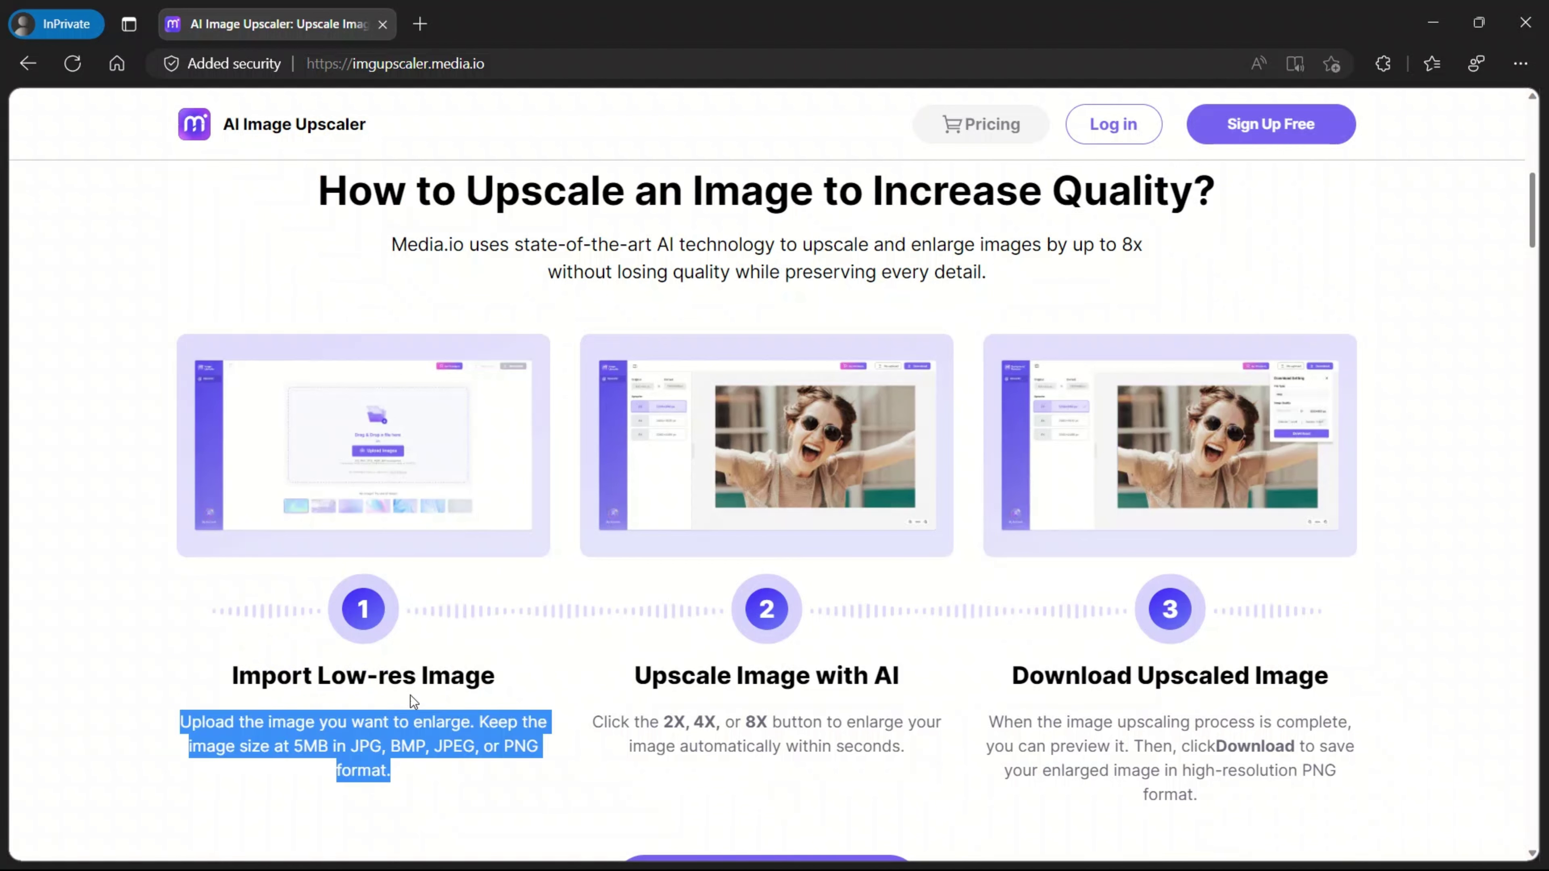
triple_click(839, 722)
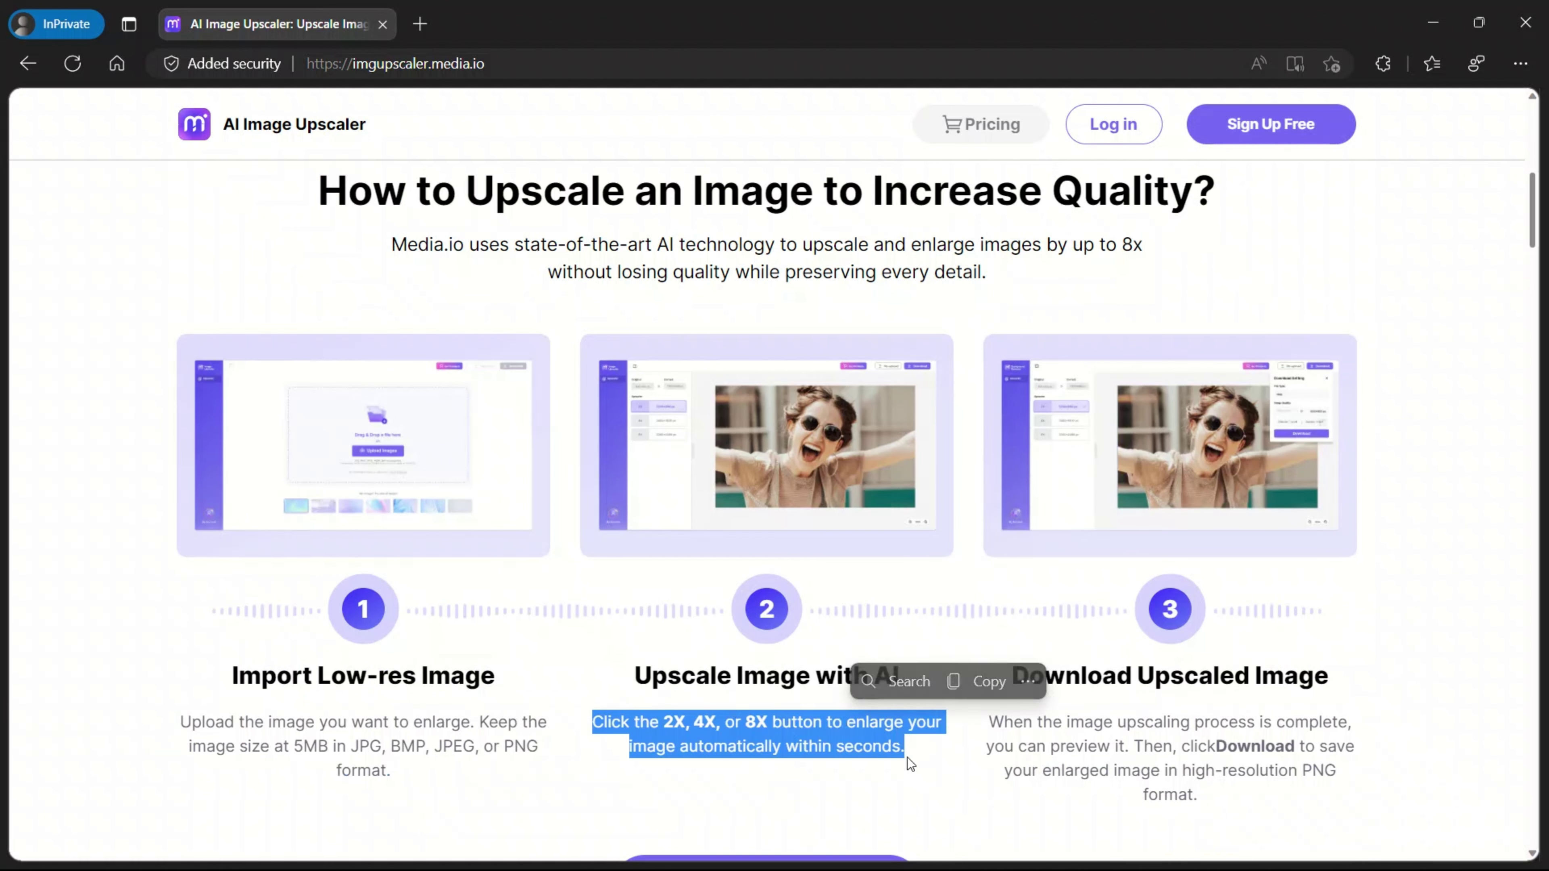
left_click(751, 722)
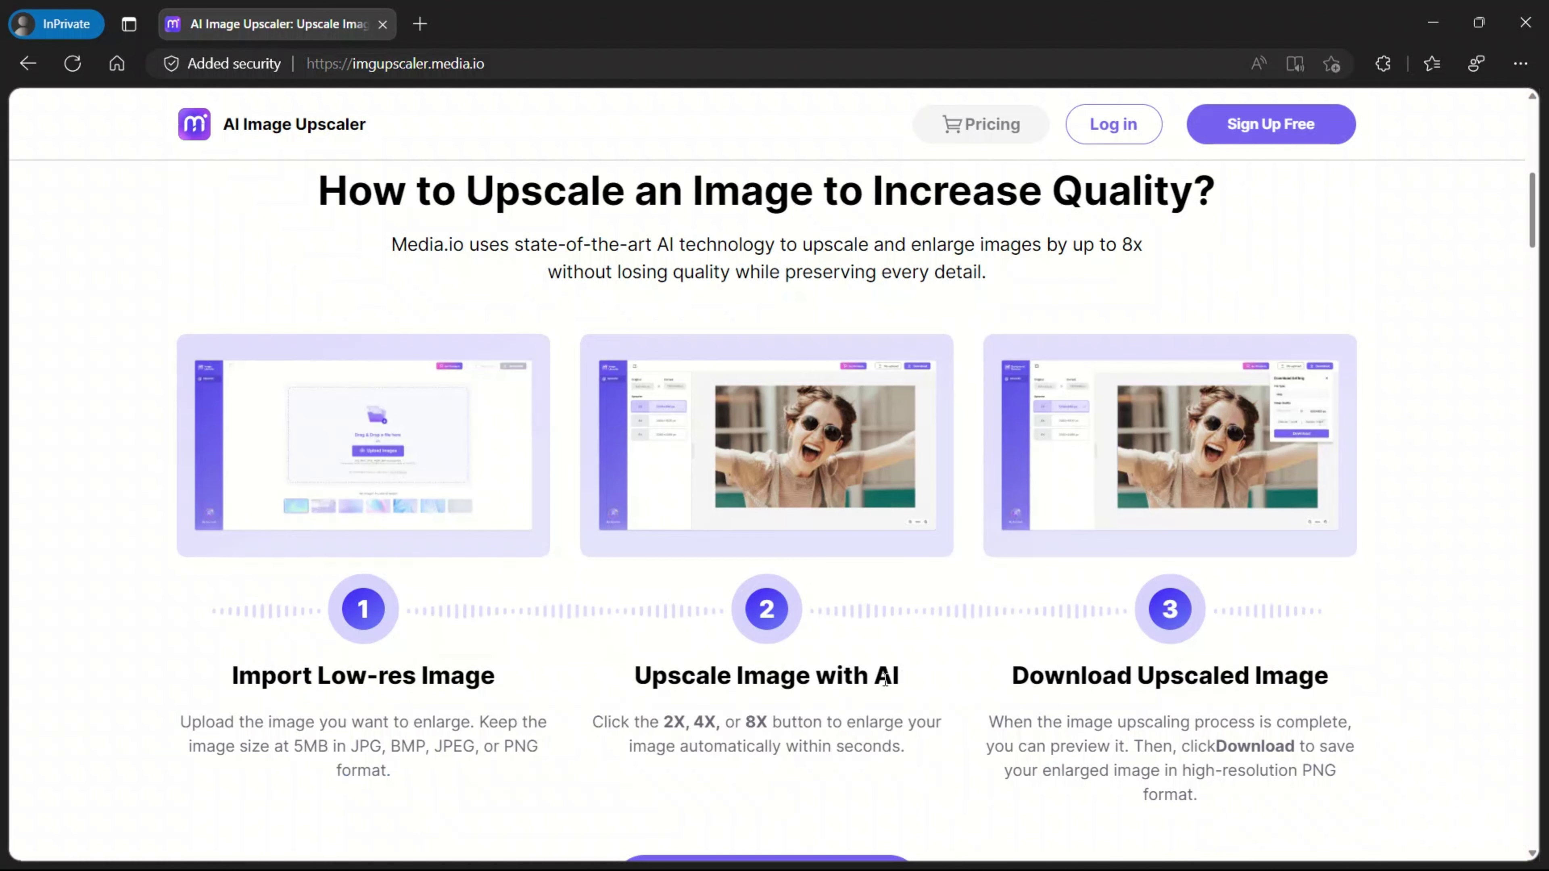
triple_click(1078, 710)
left_click(1430, 758)
scroll(1431, 758, "down", 8)
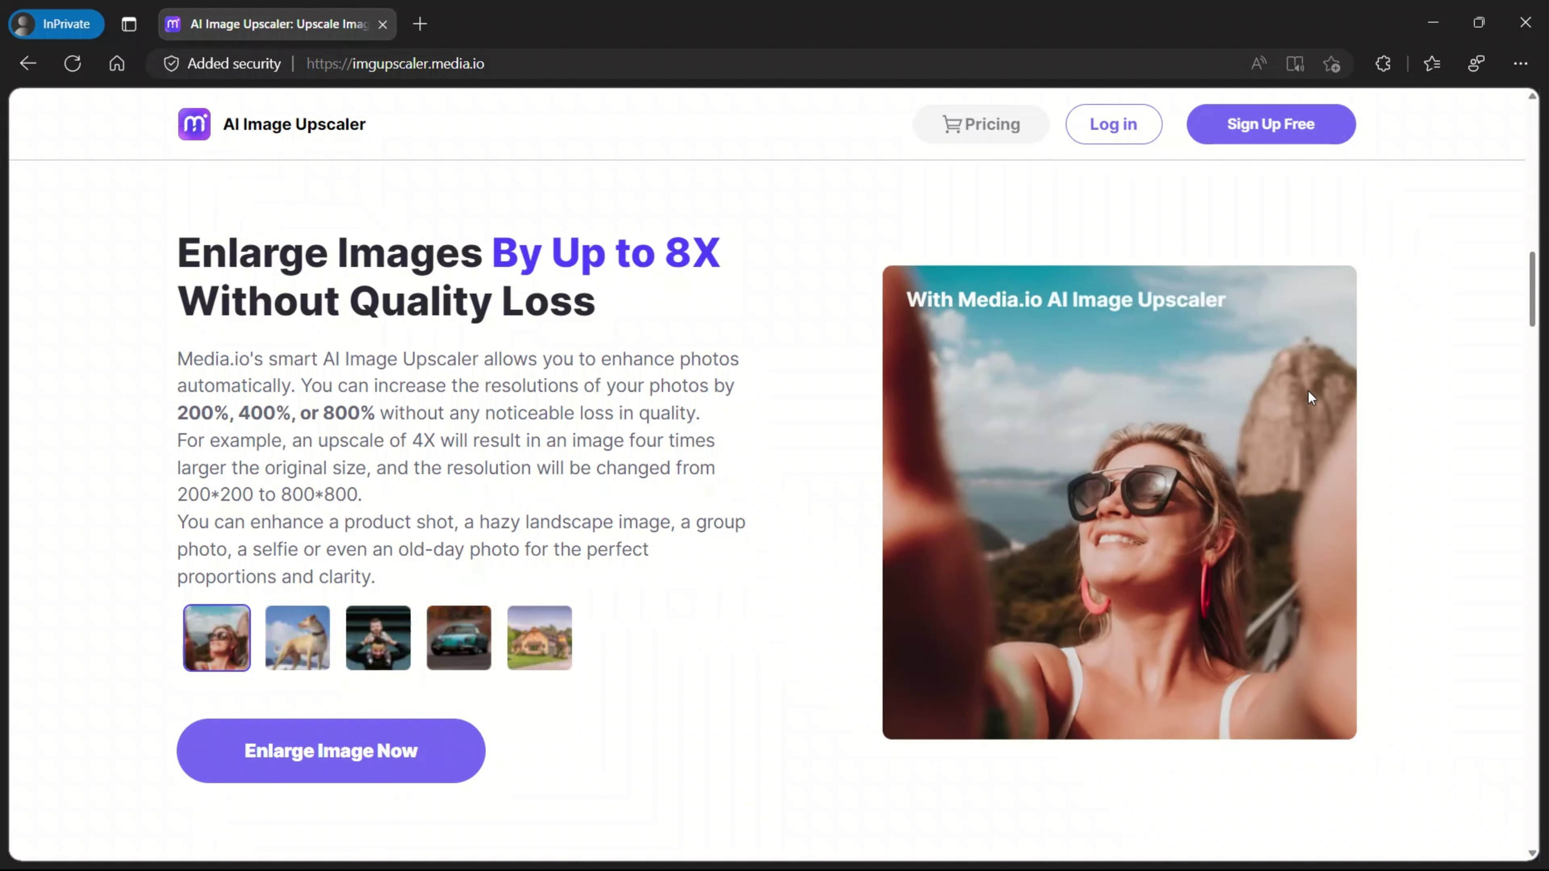
left_click(1320, 127)
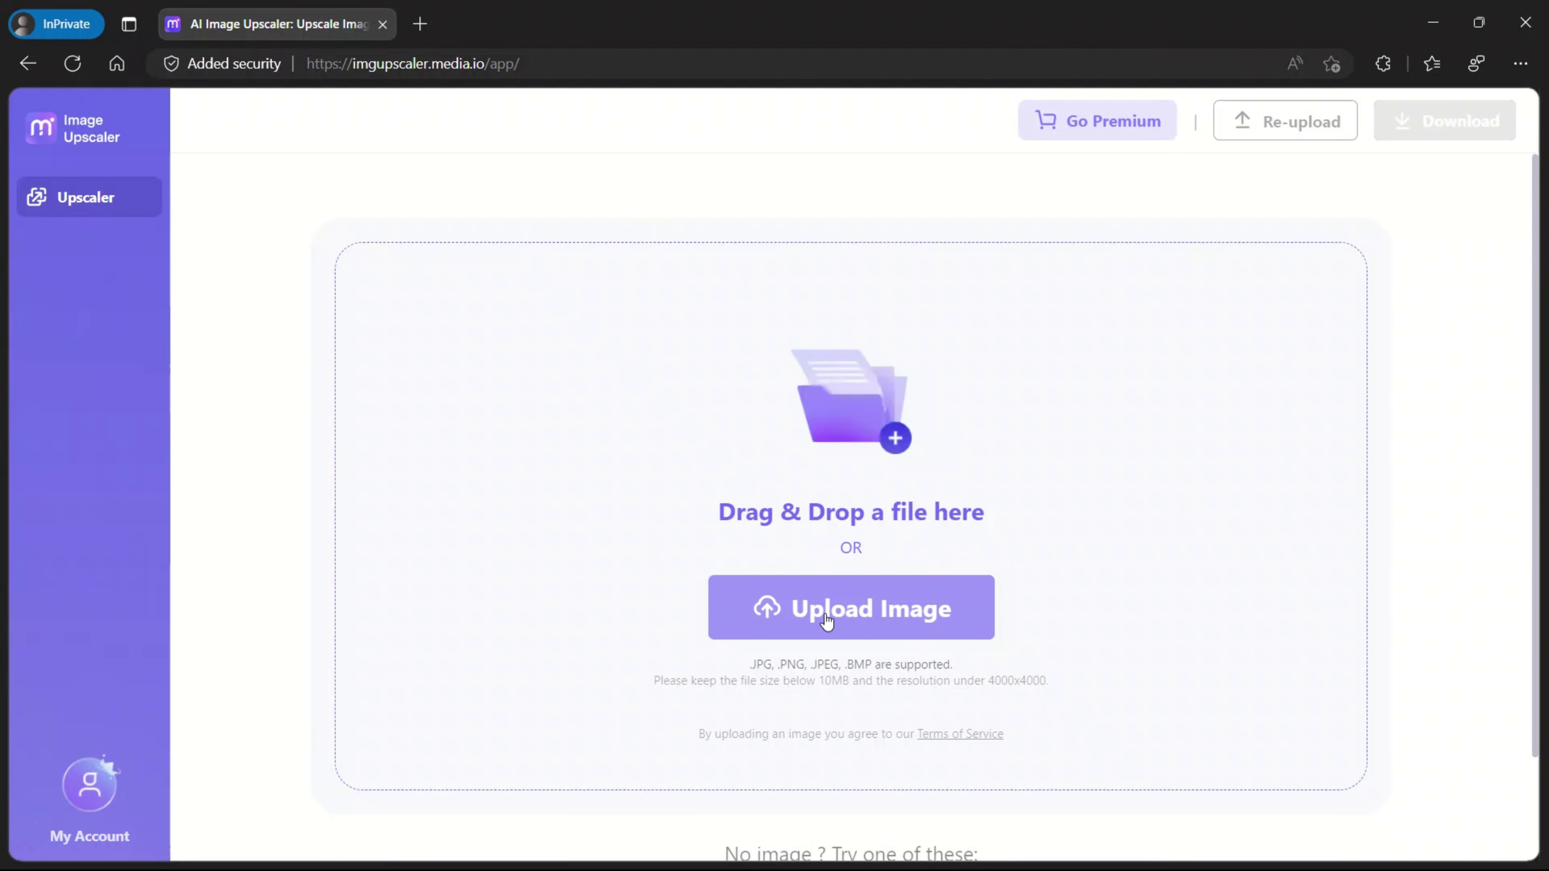
Upload the 1024x1024 man-and-ship artwork and upscale it 4X to 4096x4096 px
left_click(879, 614)
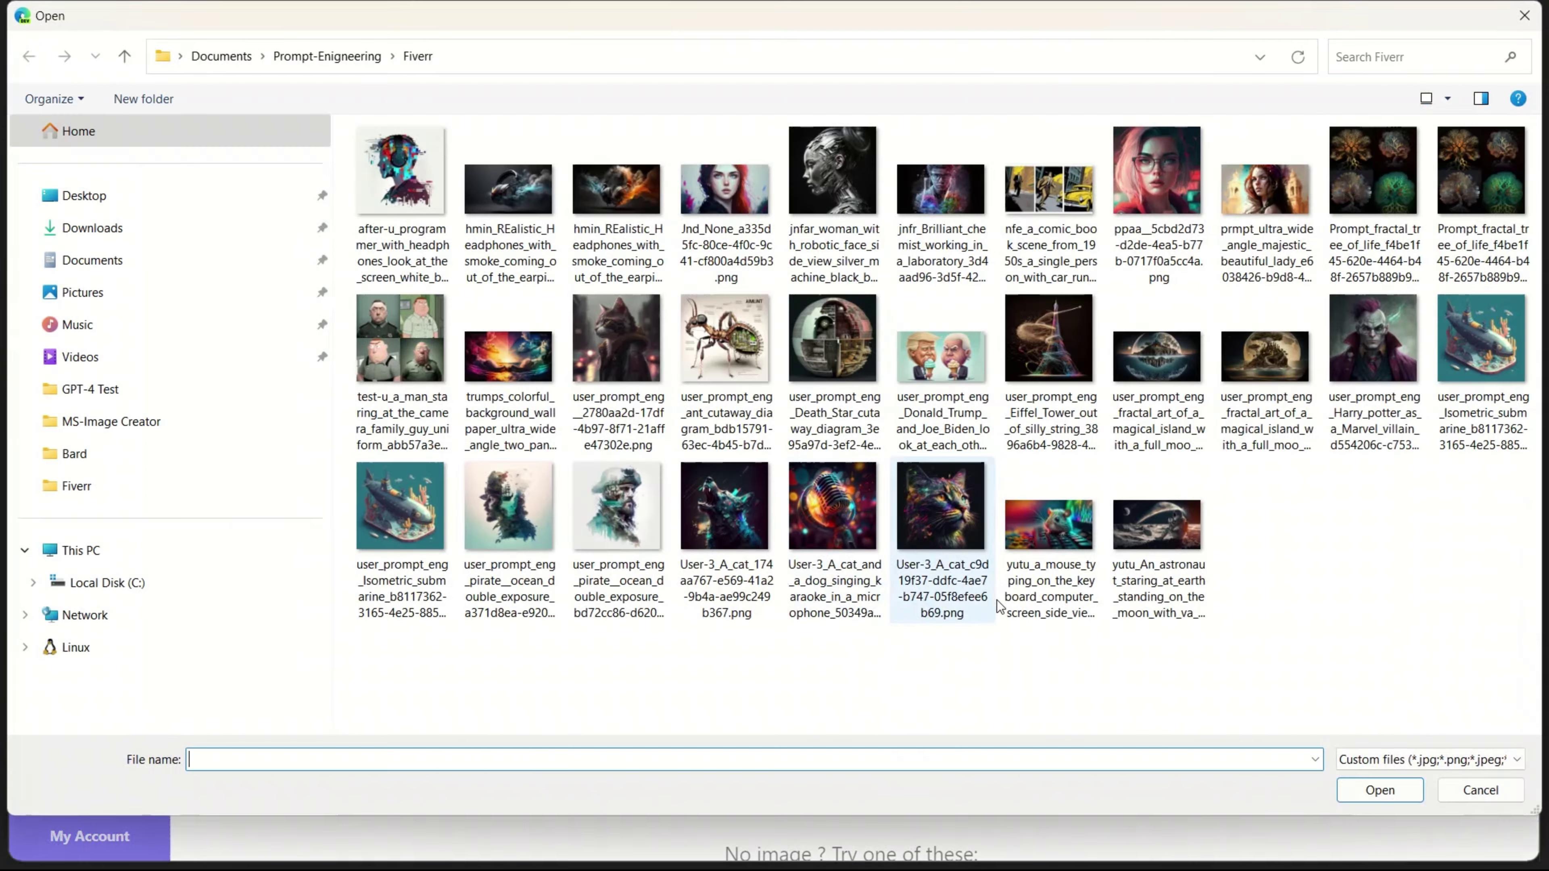
double_click(992, 604)
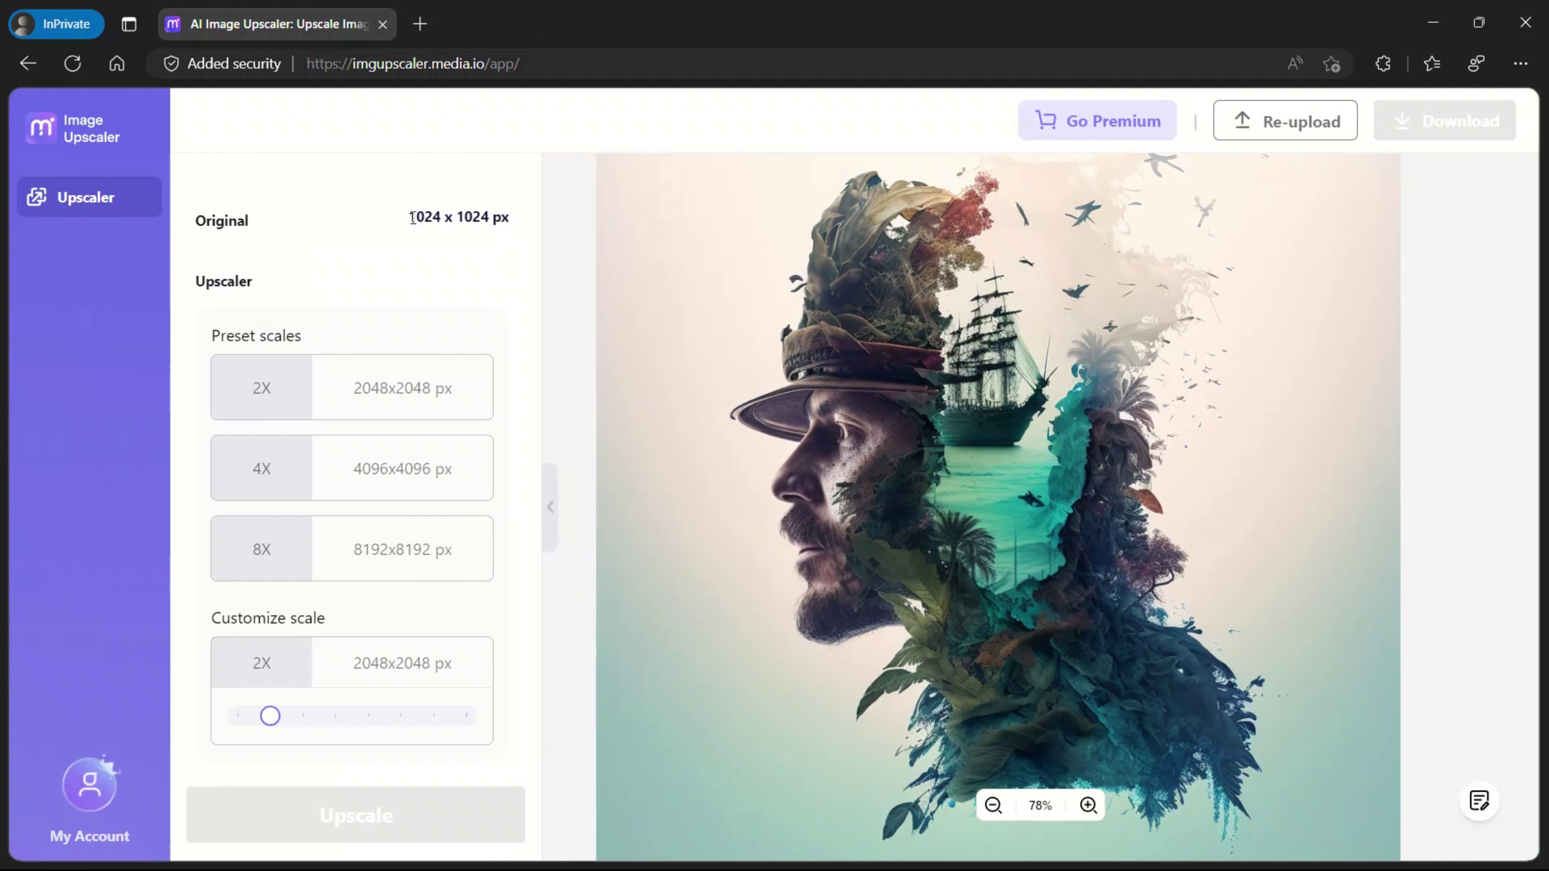
left_click_drag(412, 218, 513, 221)
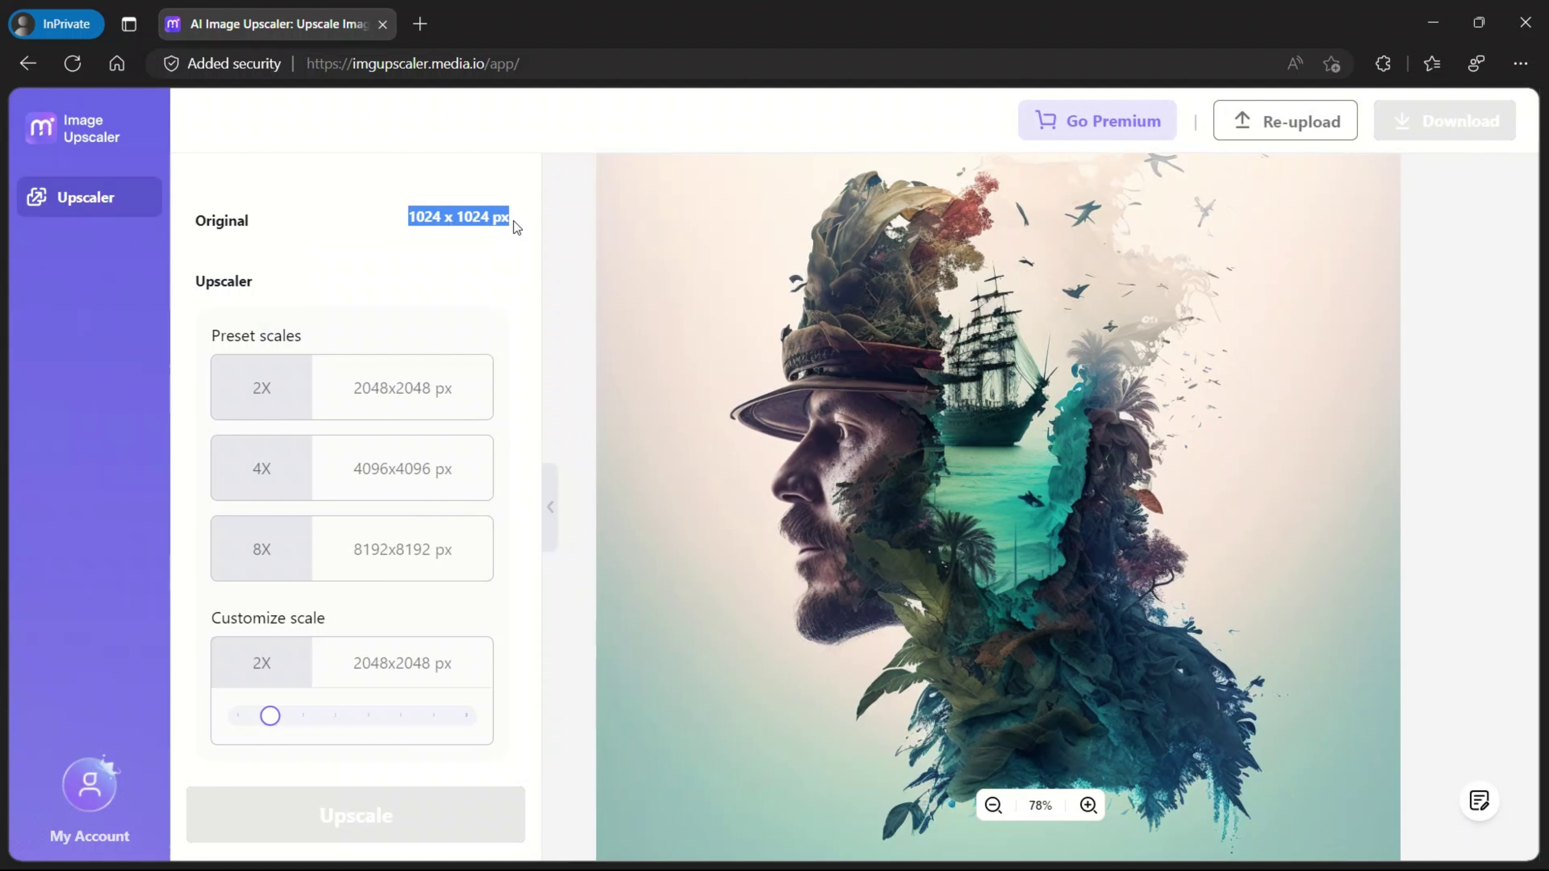
scroll(604, 370, "down", 2)
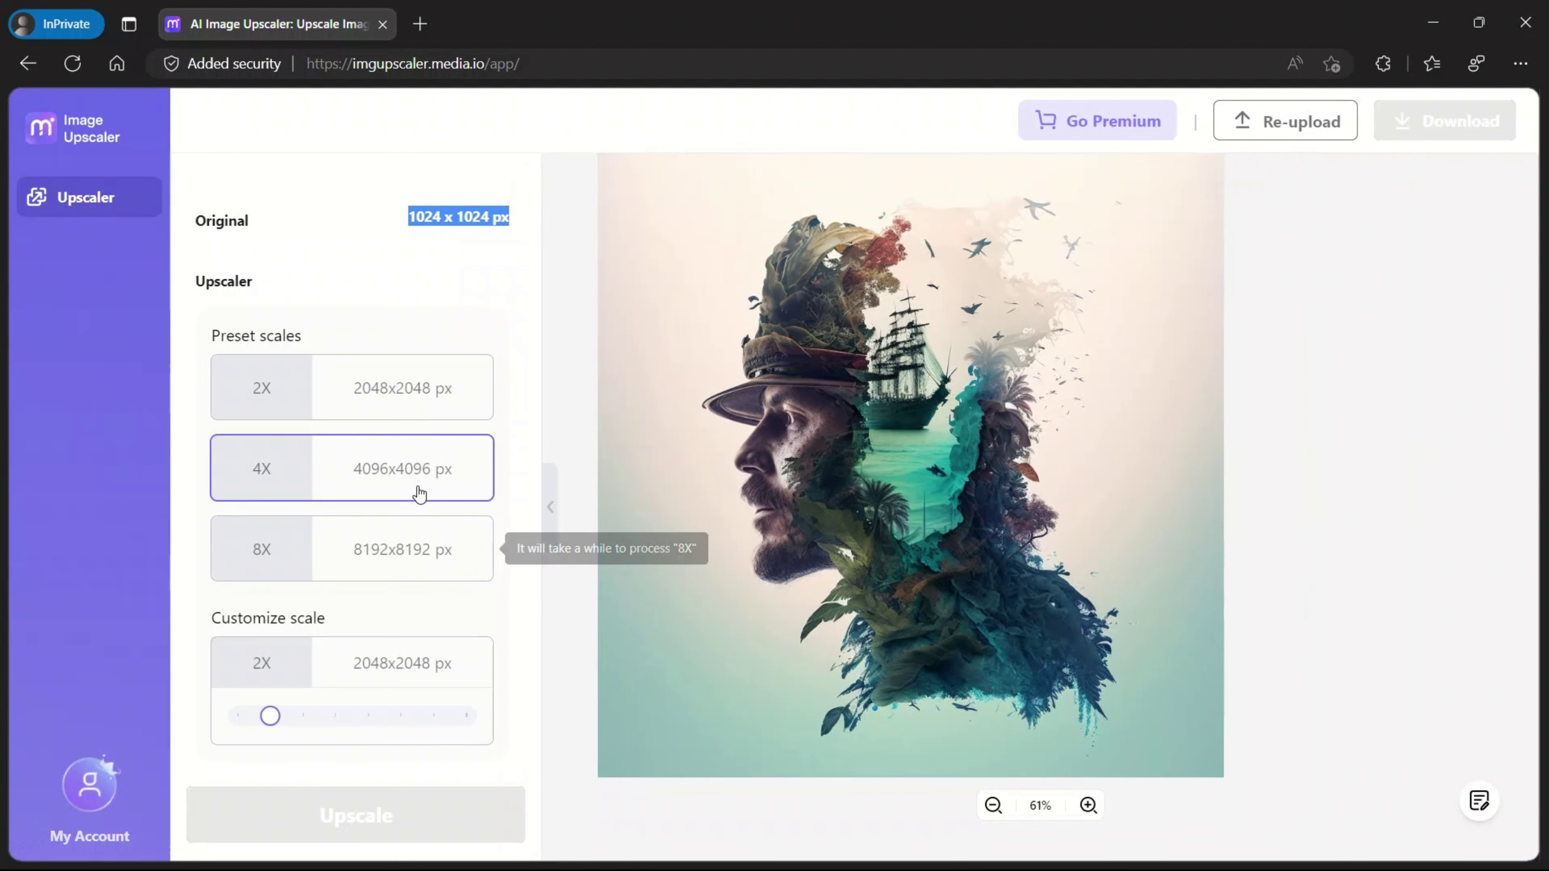
scroll(862, 455, "down", 2)
scroll(861, 455, "up", 2)
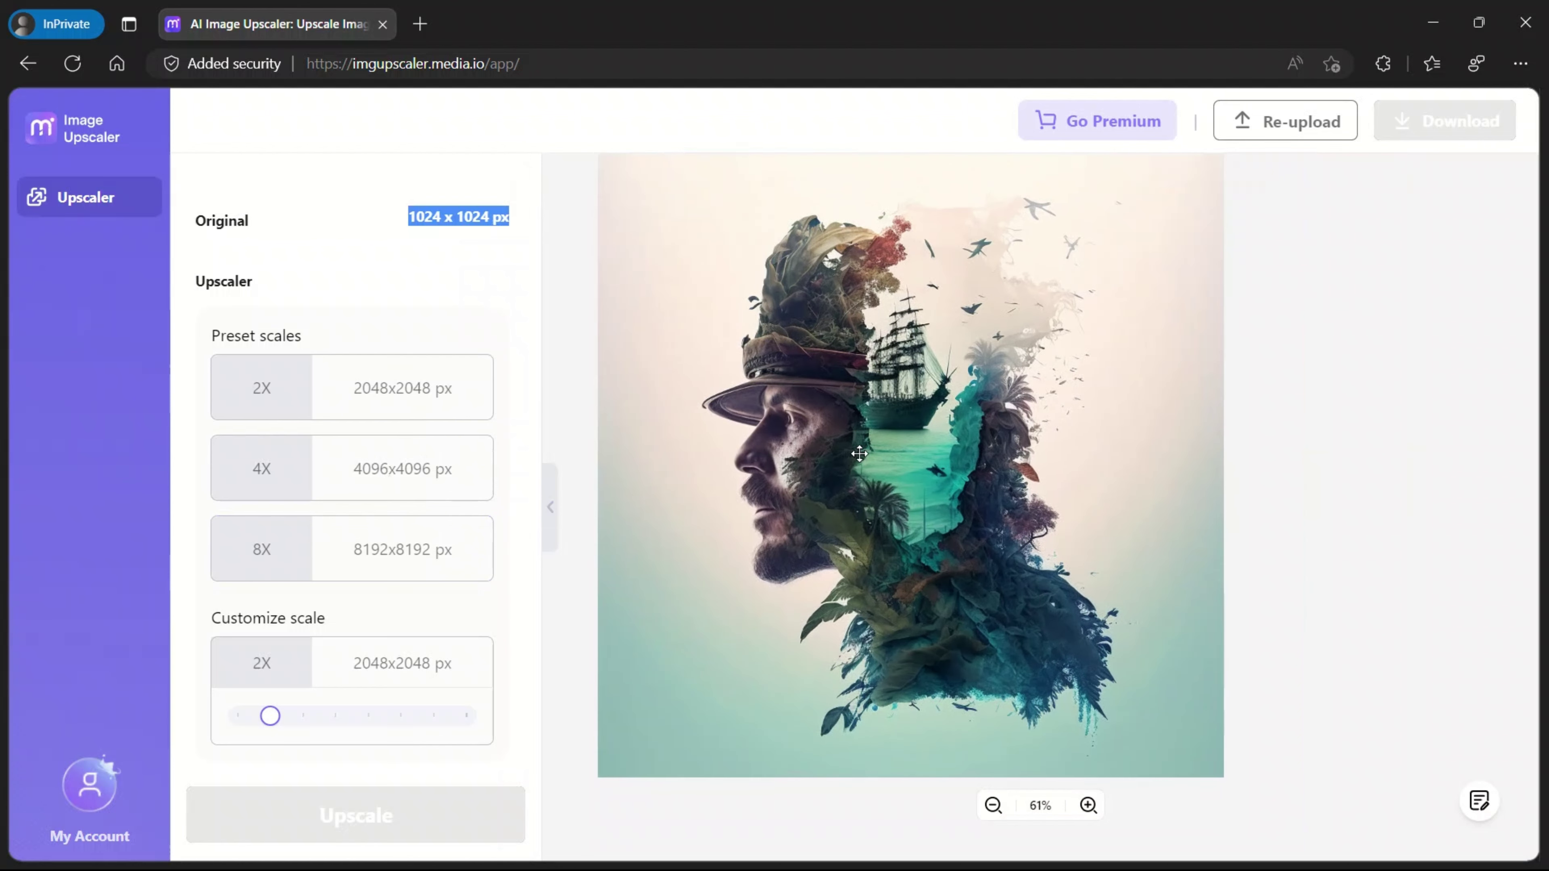
left_click(368, 476)
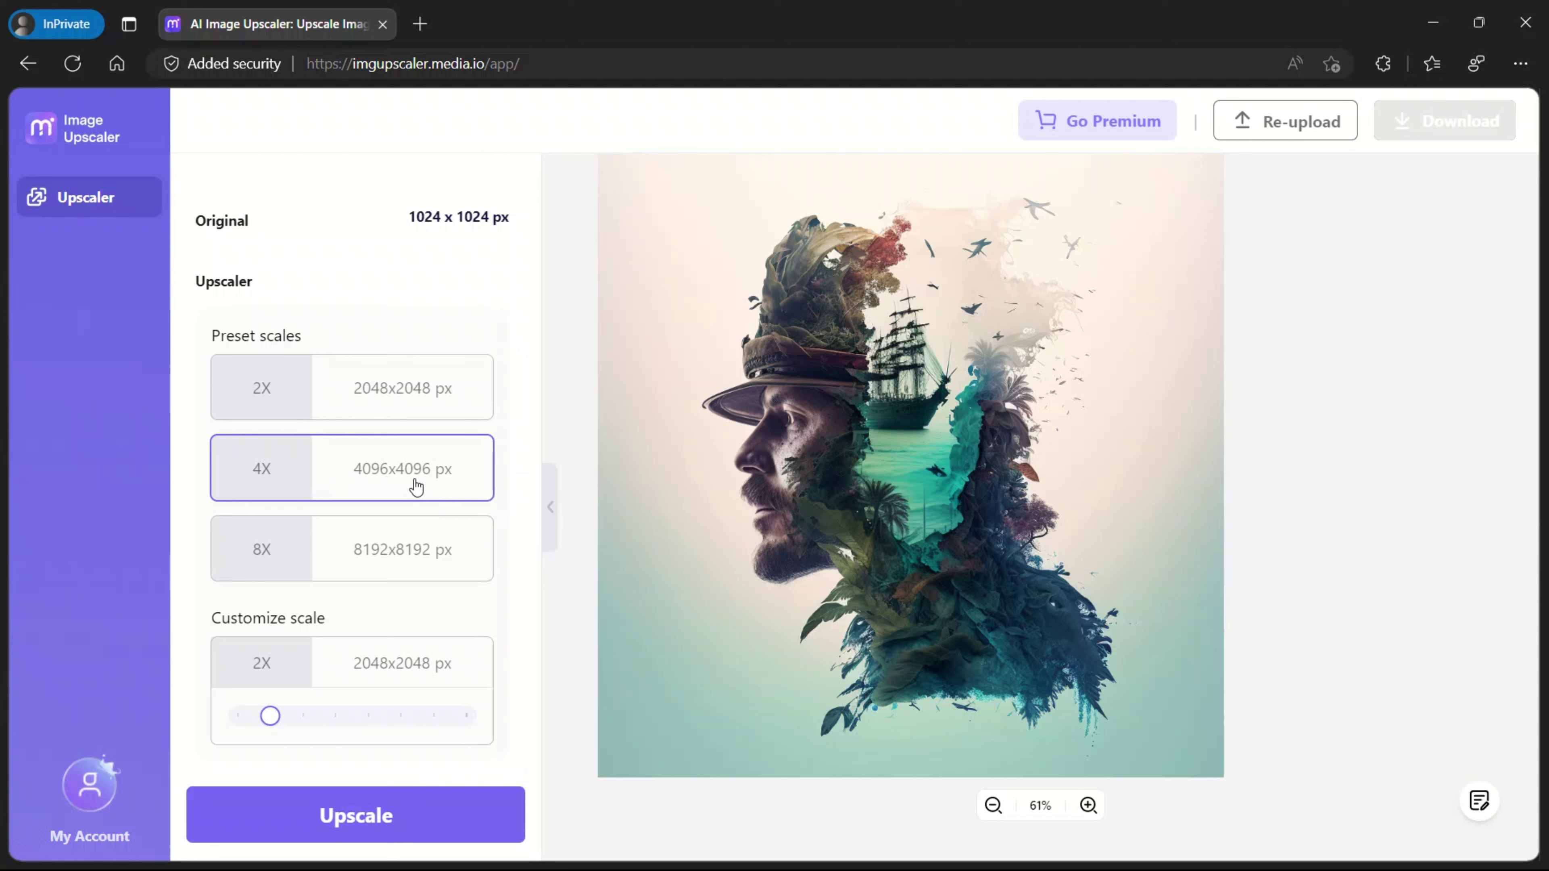
left_click(444, 835)
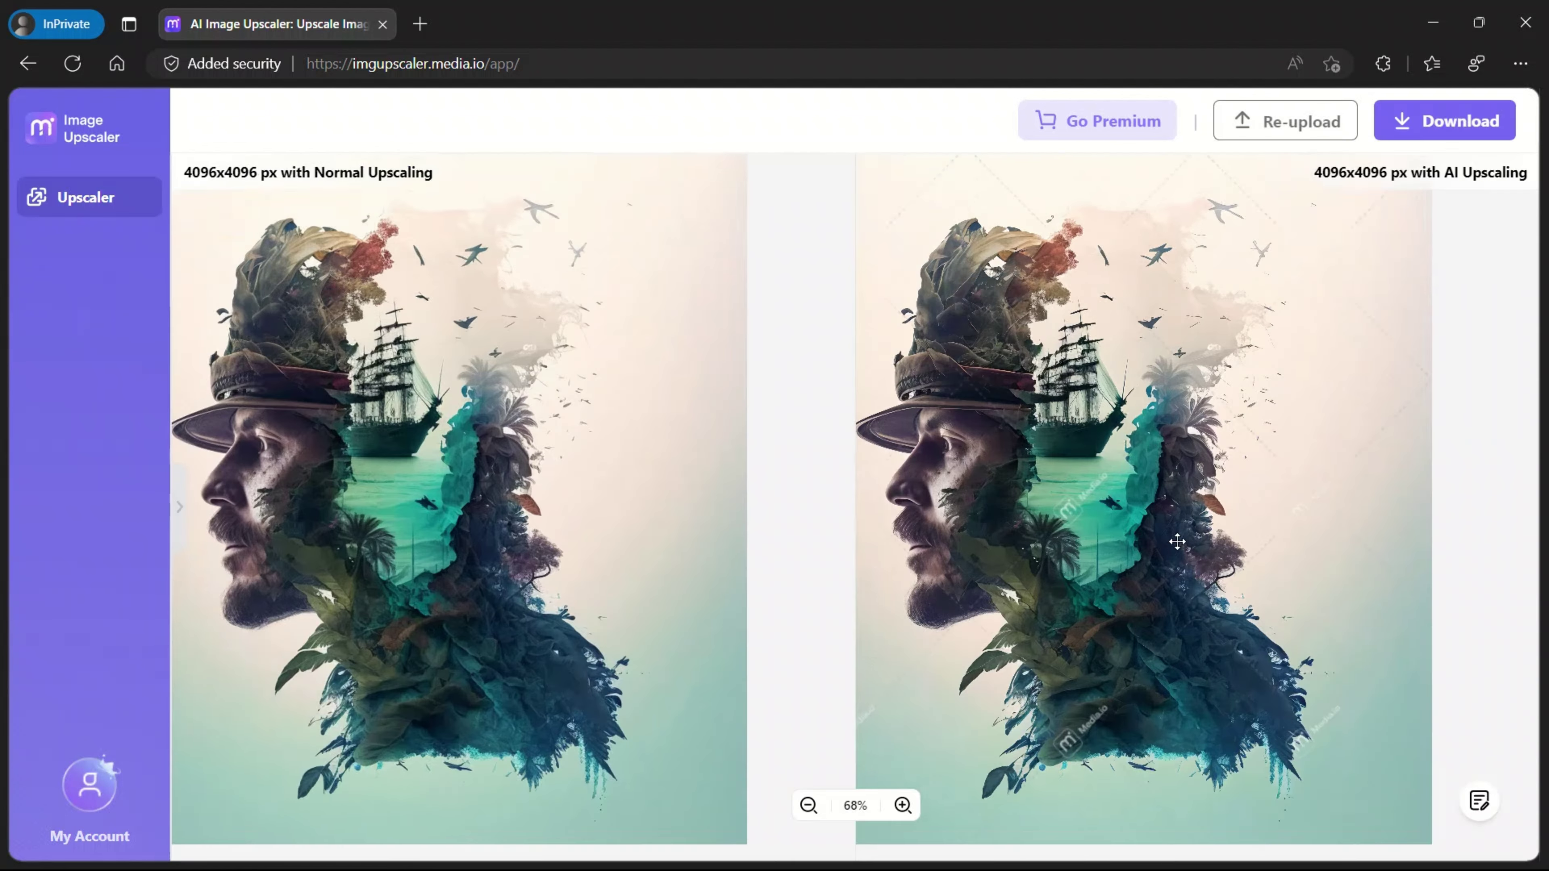
Zoom and pan the comparison to check face and ship-rigging detail, AI versus normal upscale
scroll(648, 519, "up", 2)
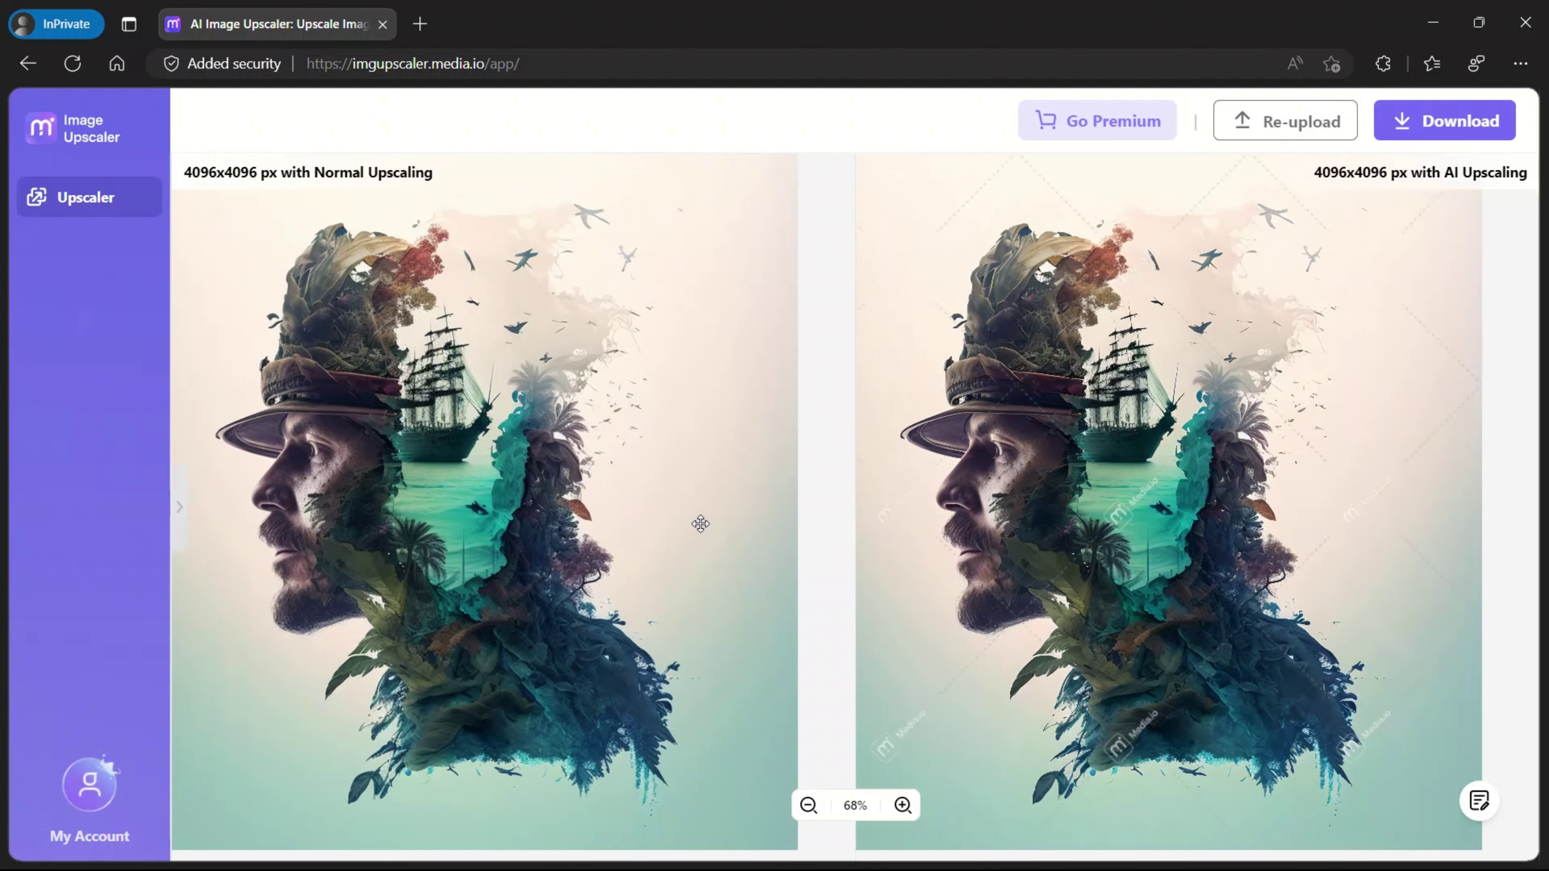
scroll(928, 553, "up", 5)
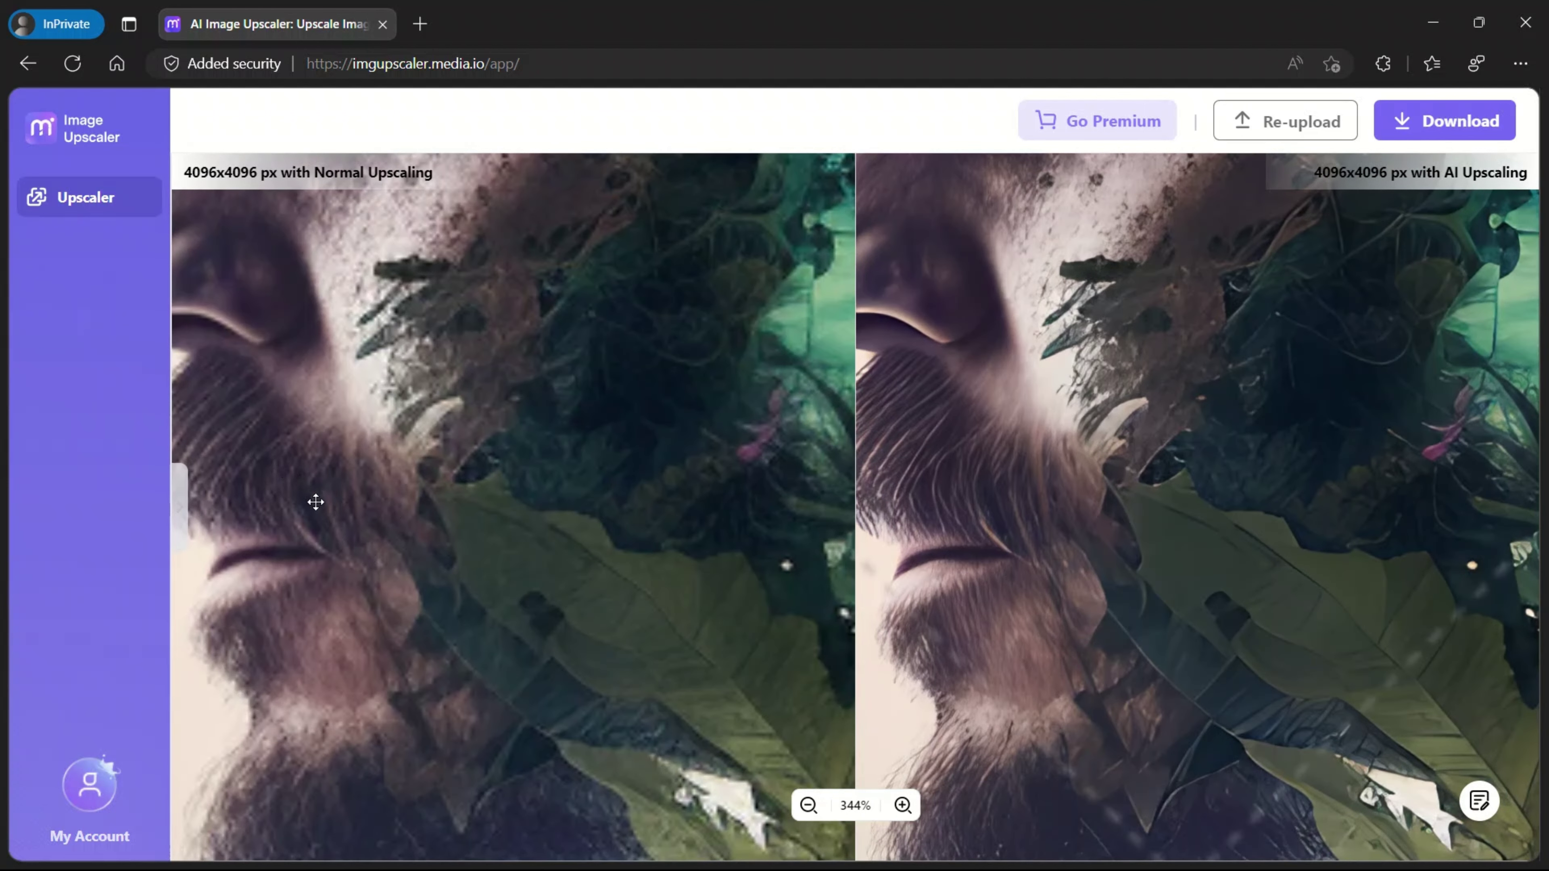
scroll(1065, 474, "up", 2)
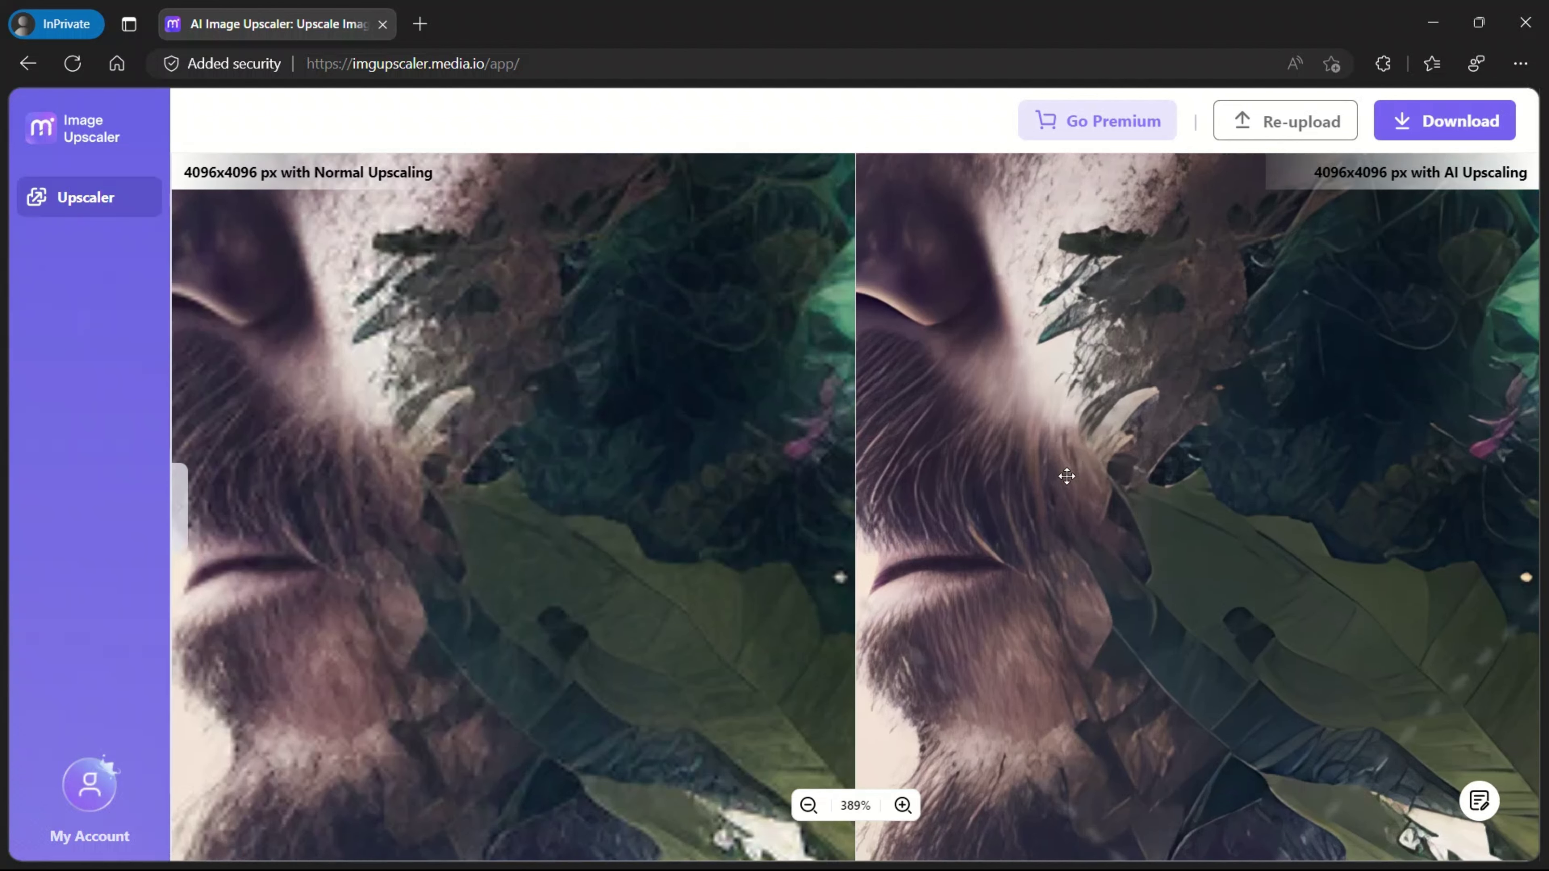
scroll(992, 481, "down", 2)
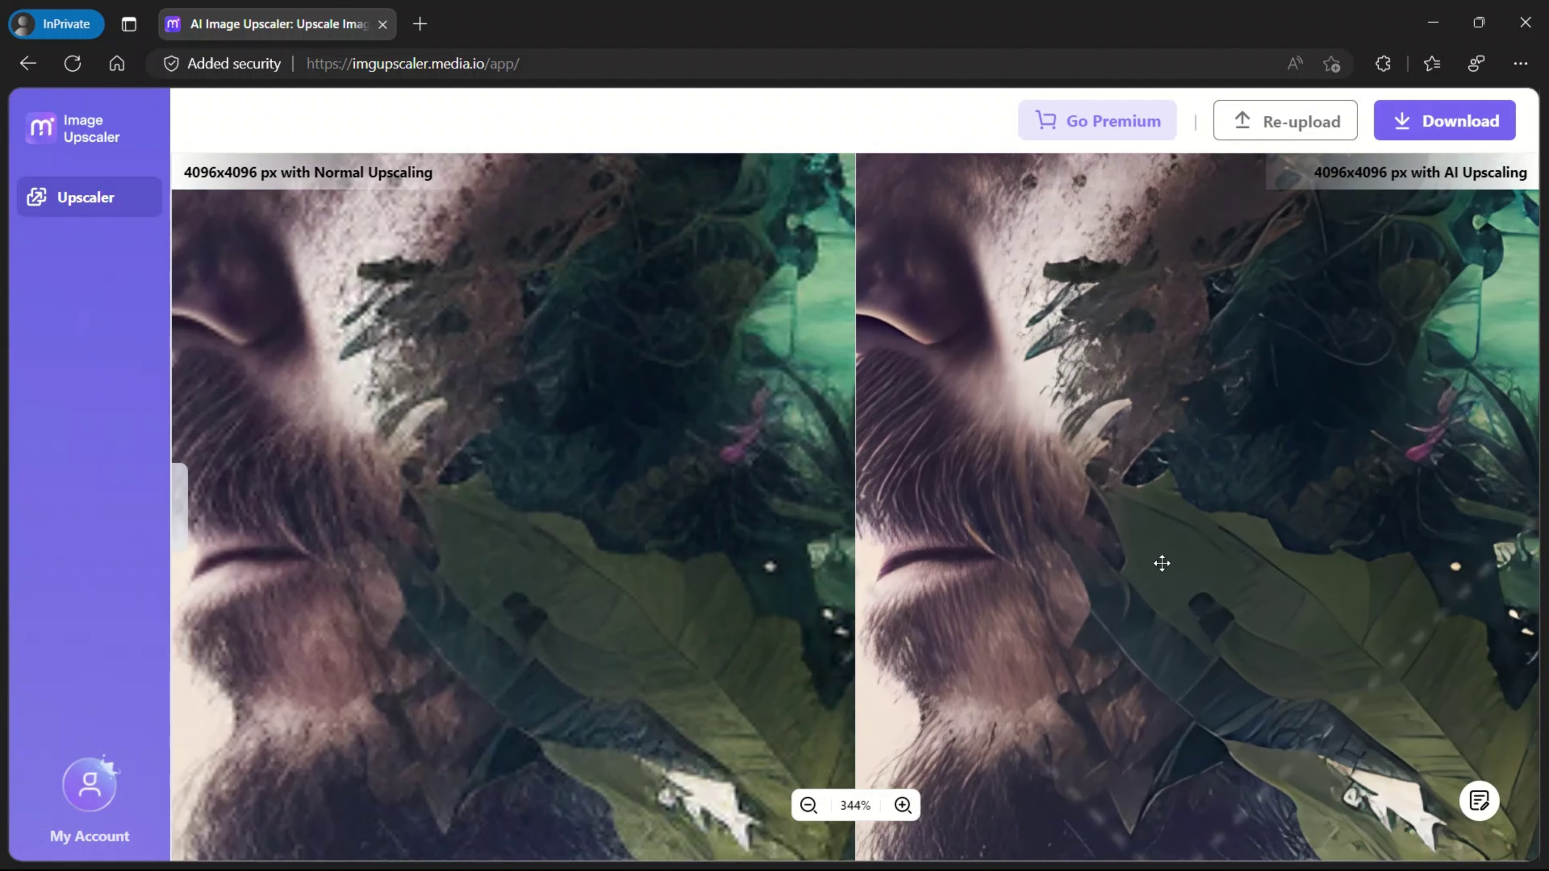
scroll(1041, 546, "down", 9)
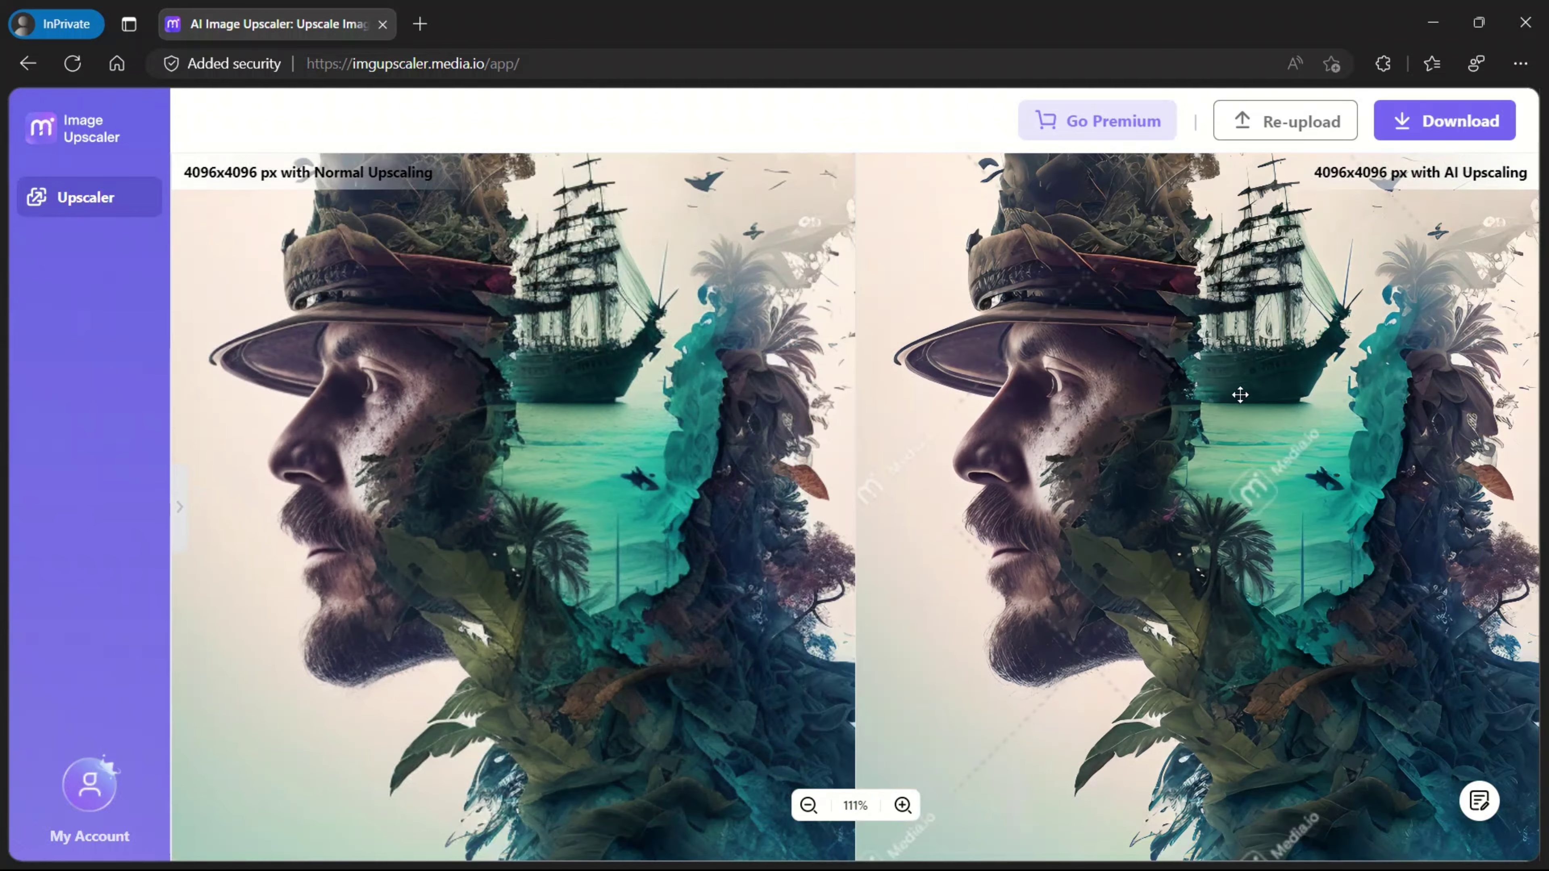
left_click_drag(1238, 390, 1183, 554)
scroll(1186, 552, "up", 8)
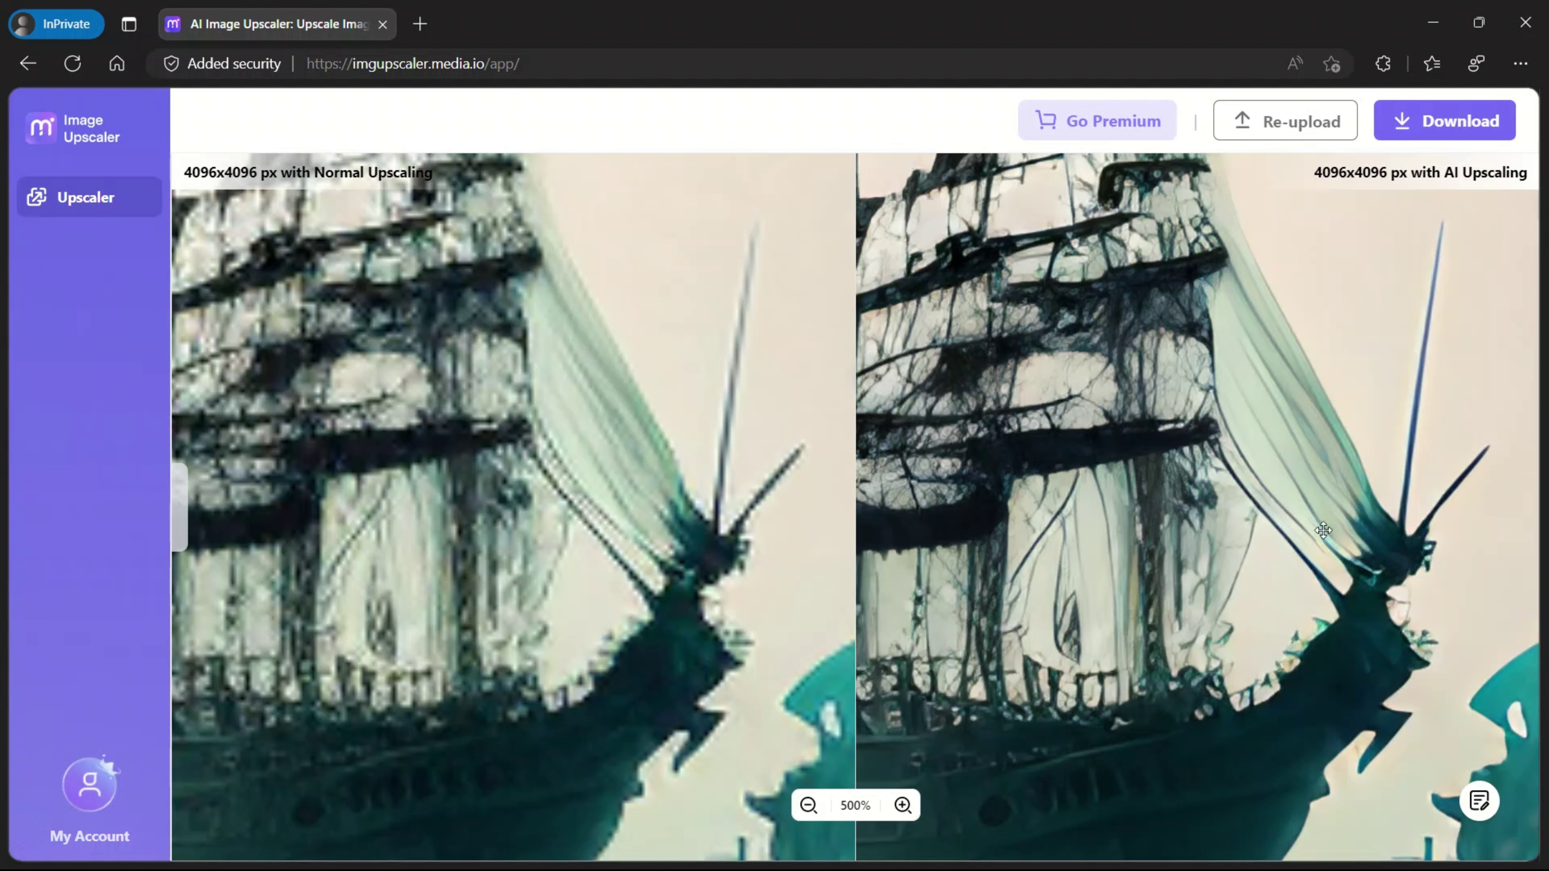
scroll(1339, 588, "down", 1)
scroll(1339, 587, "down", 10)
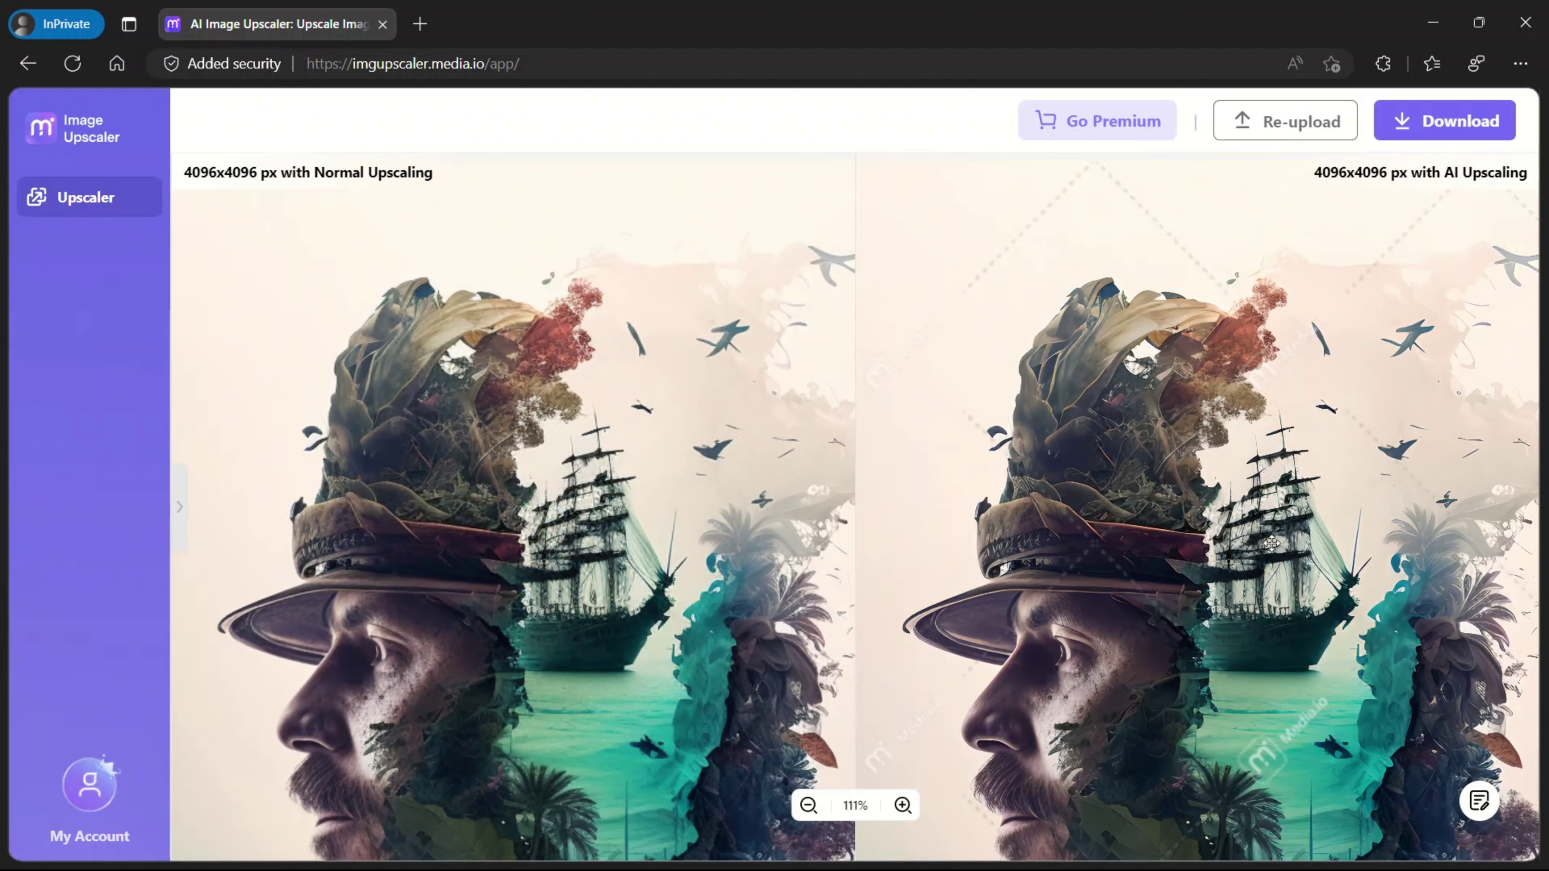
scroll(1427, 430, "down", 2)
scroll(1451, 589, "up", 10)
scroll(1479, 618, "up", 4)
scroll(1479, 618, "down", 10)
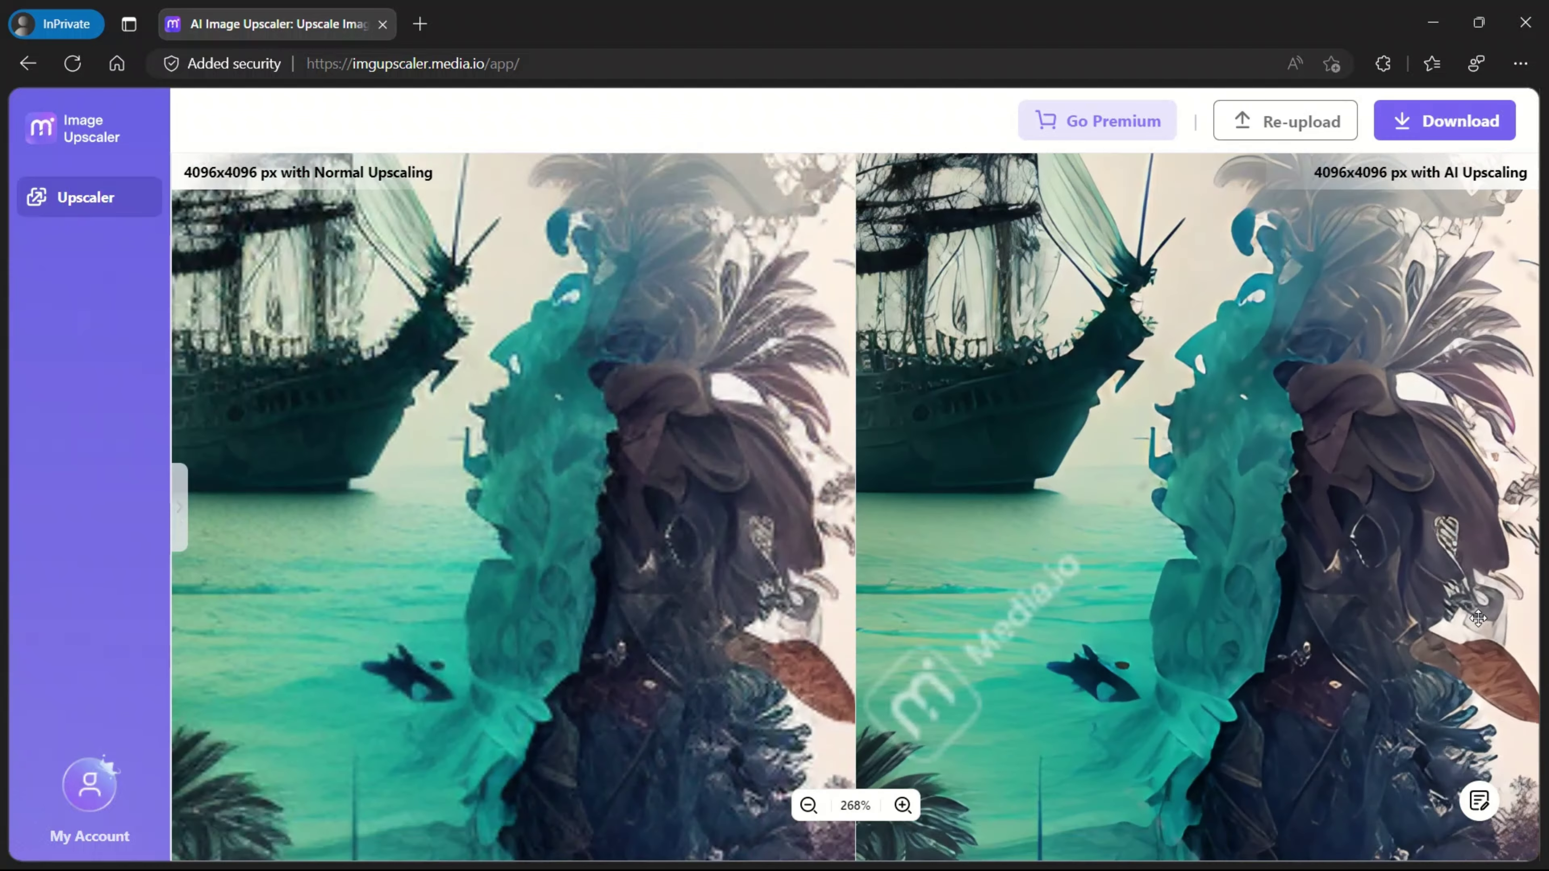
scroll(1478, 618, "down", 4)
scroll(1478, 616, "up", 4)
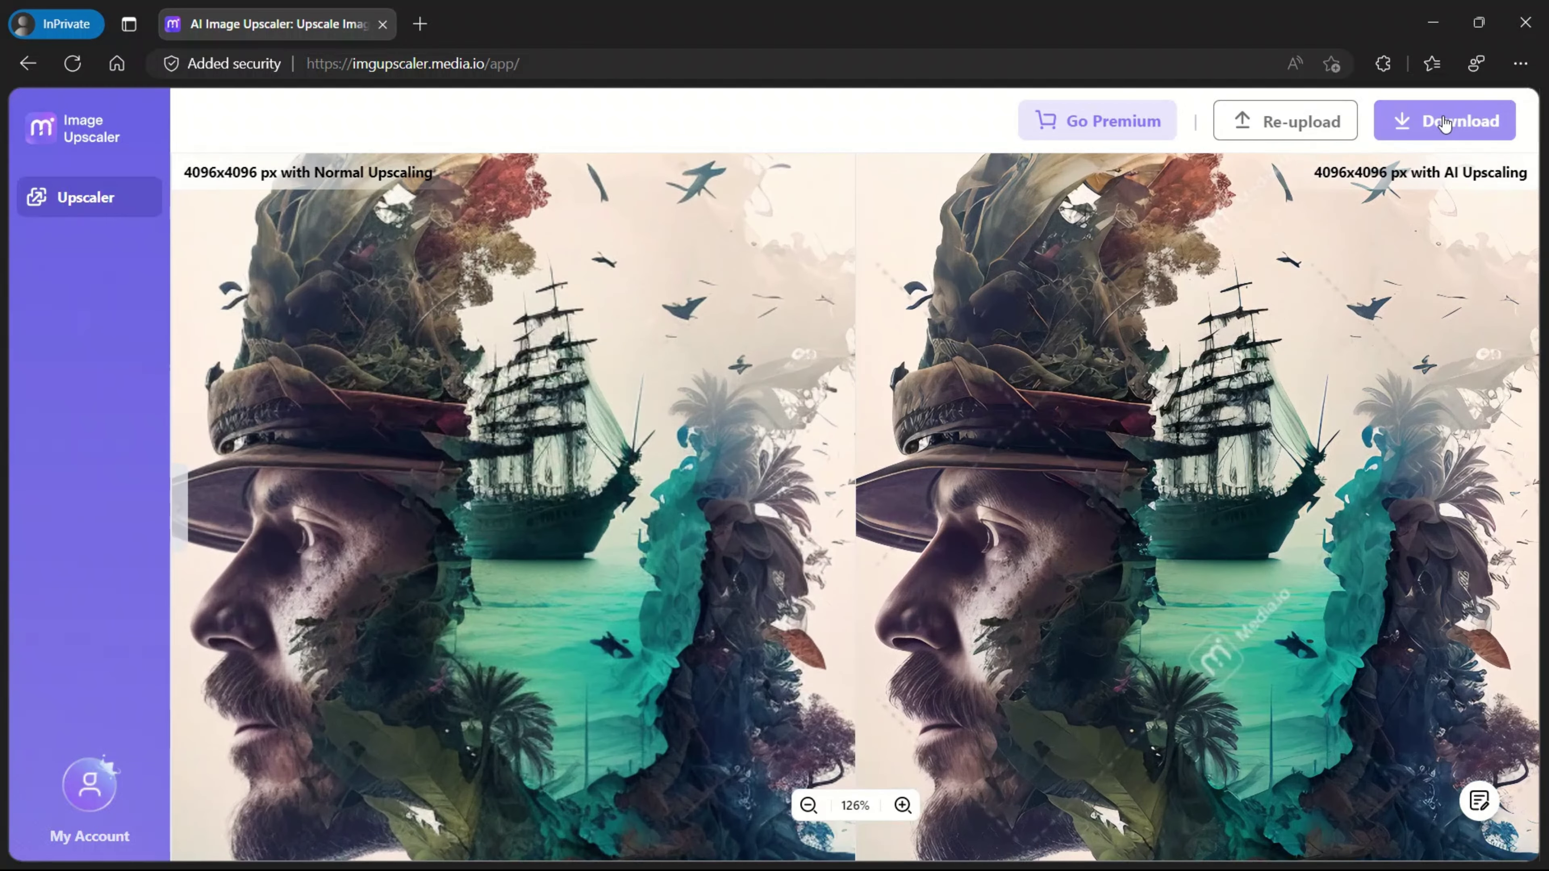
Save the upscaled 4096x4096 pirate artwork from Download Setting as a watermark-free file
left_click(1437, 131)
left_click(1437, 131)
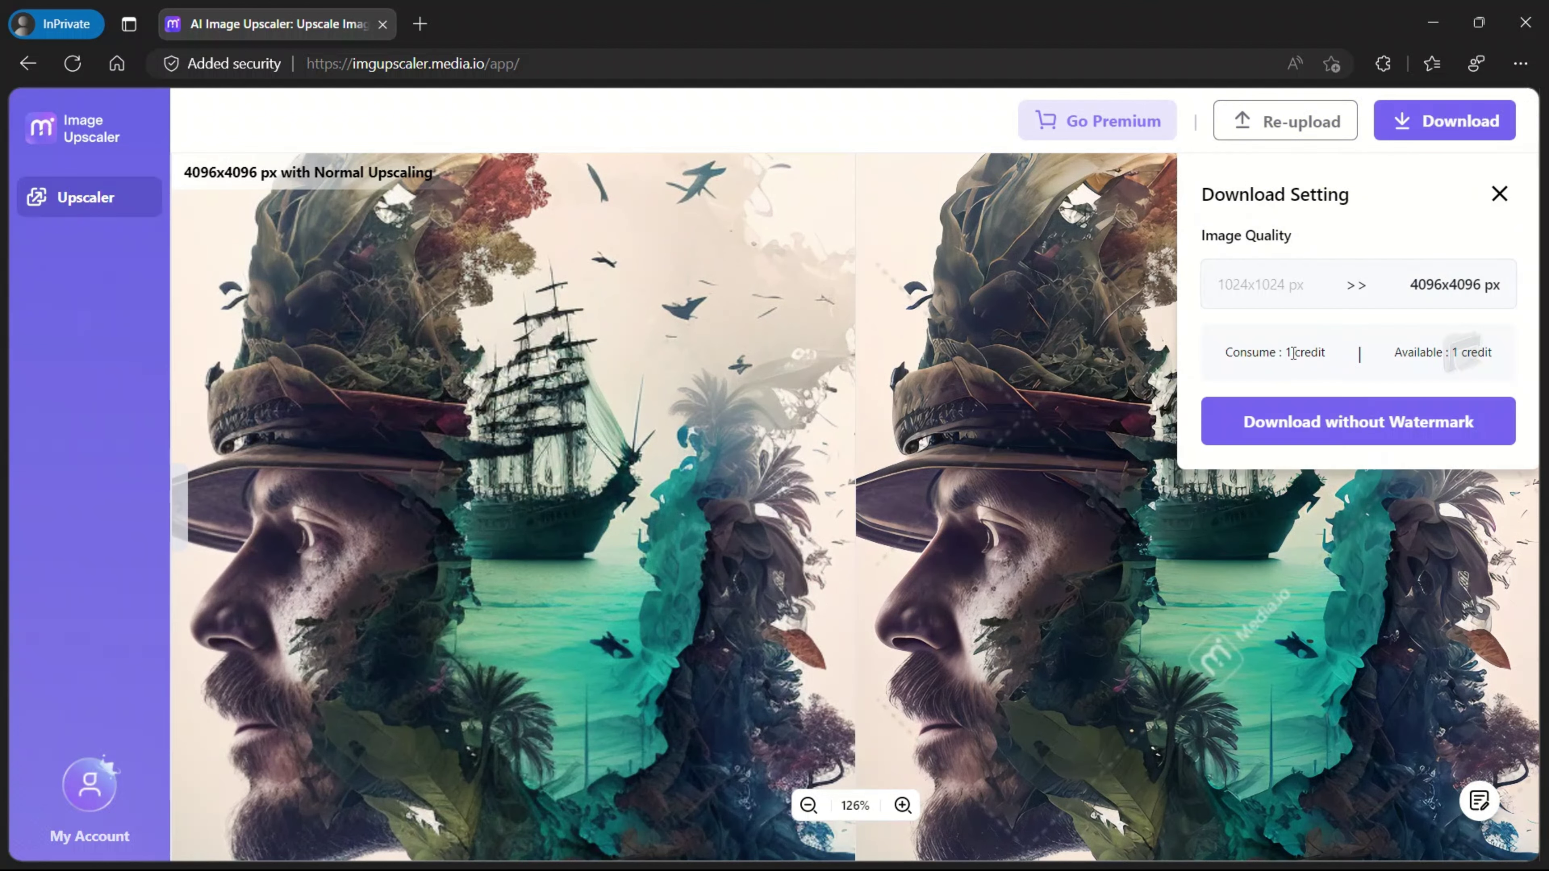
left_click(1383, 438)
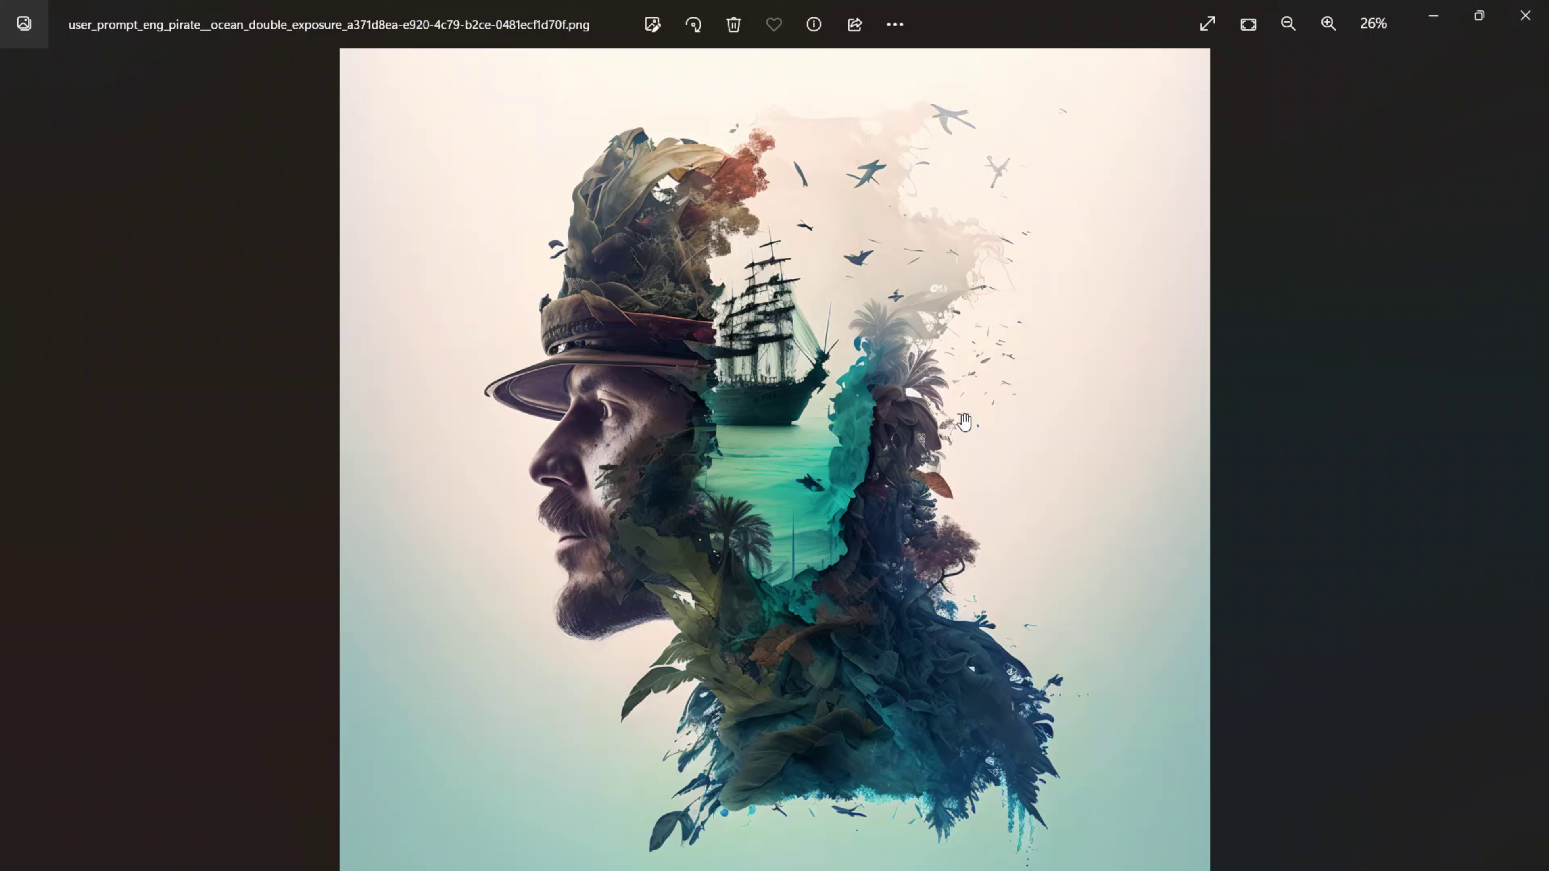
Zoom into the downloaded pirate double-exposure PNG in Photos to check its sharpness
scroll(596, 520, "up", 2)
scroll(585, 522, "down", 2)
scroll(907, 720, "up", 5)
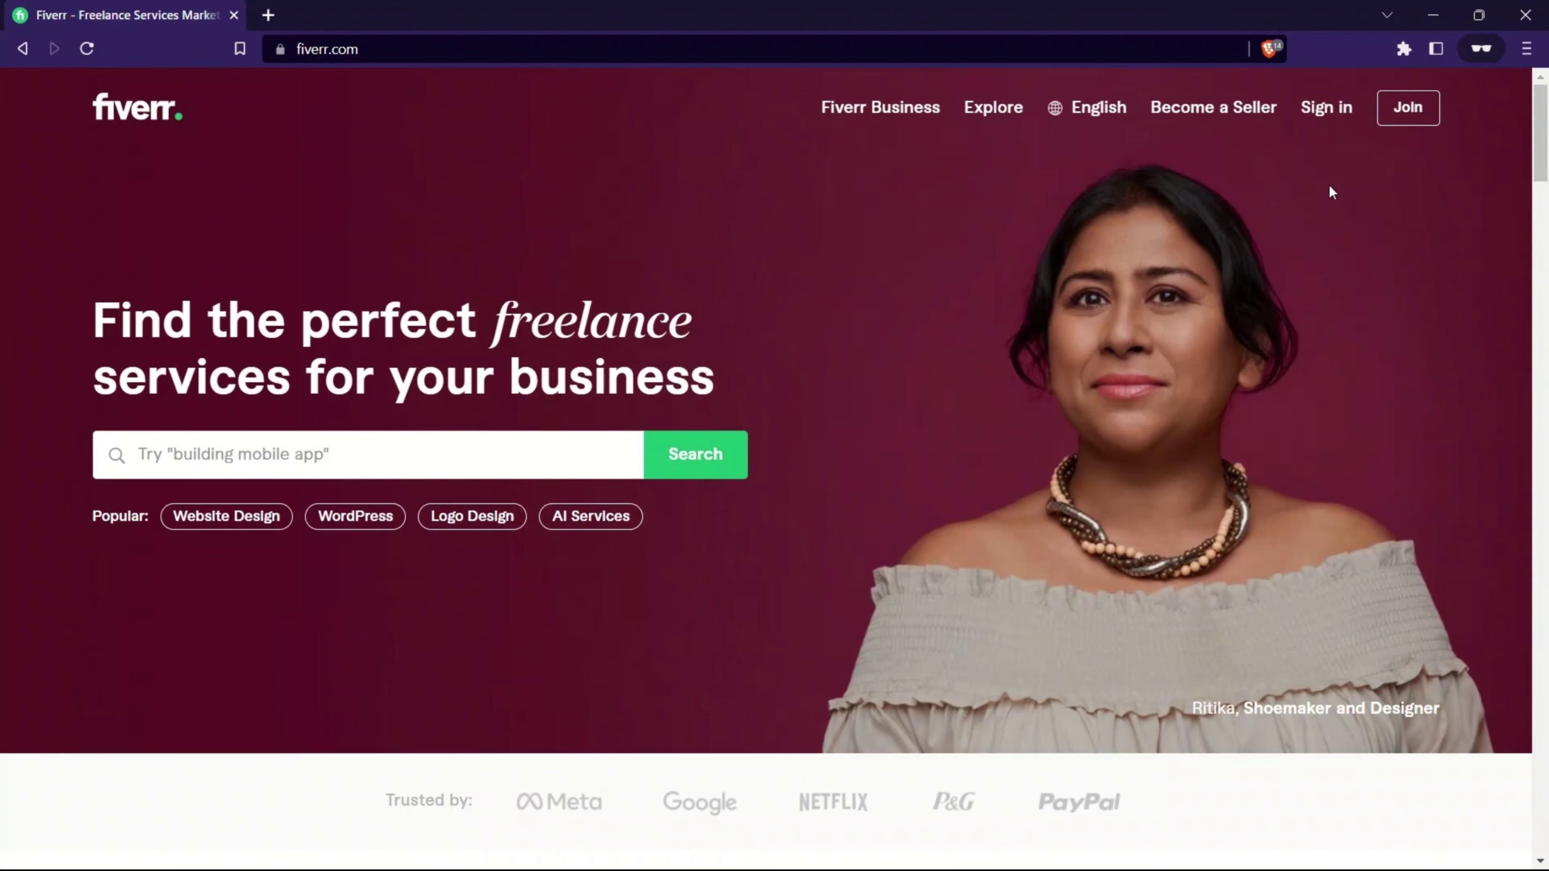
Sign in to the seller account and go to My Business > Gigs
left_click(1435, 125)
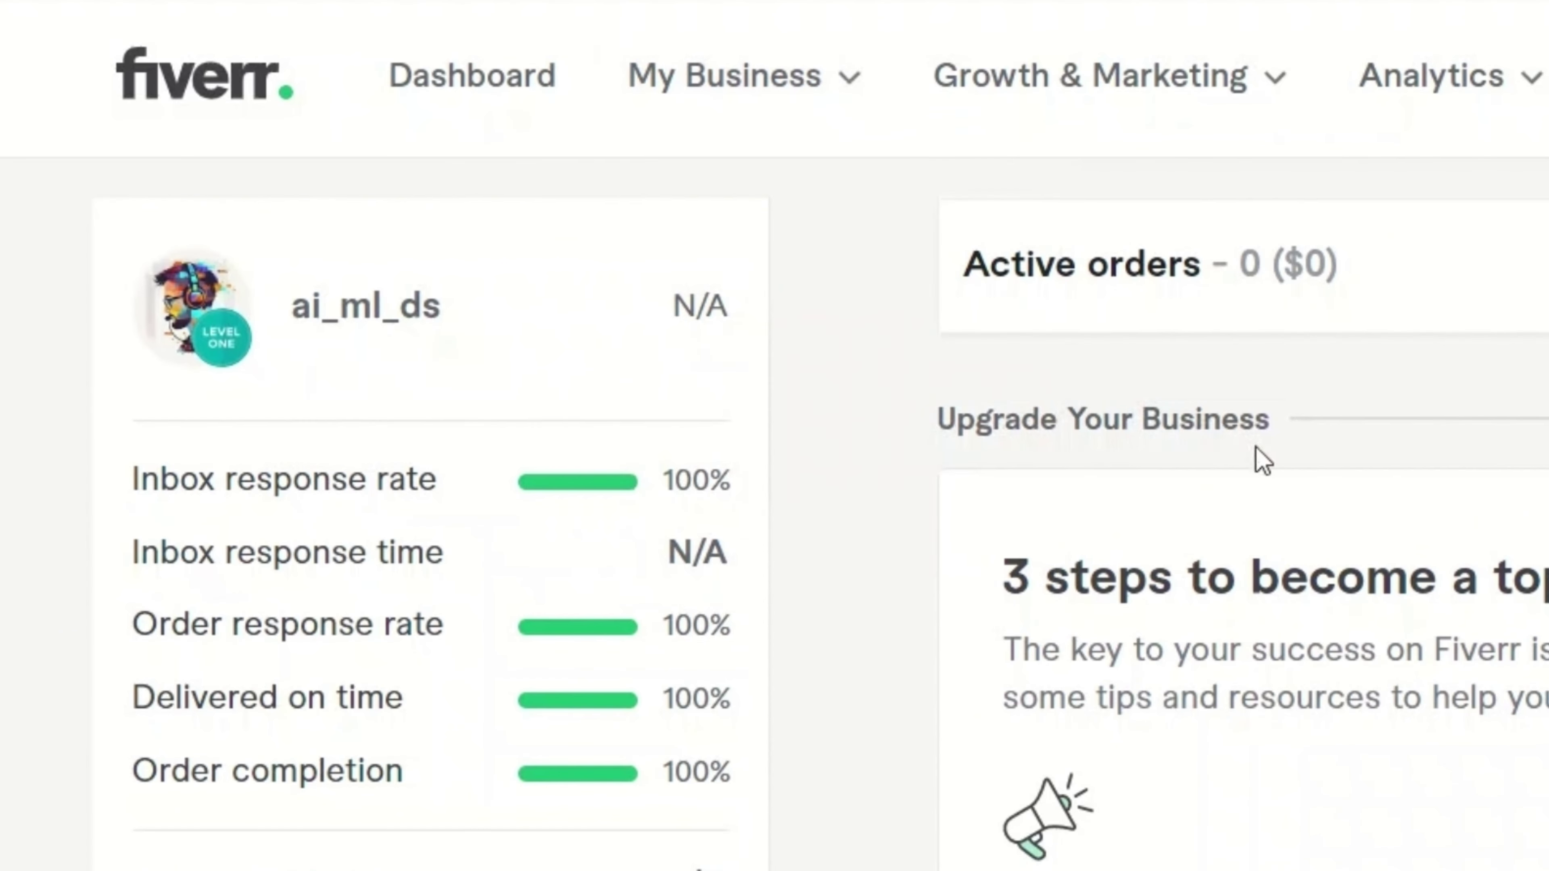
left_click(753, 311)
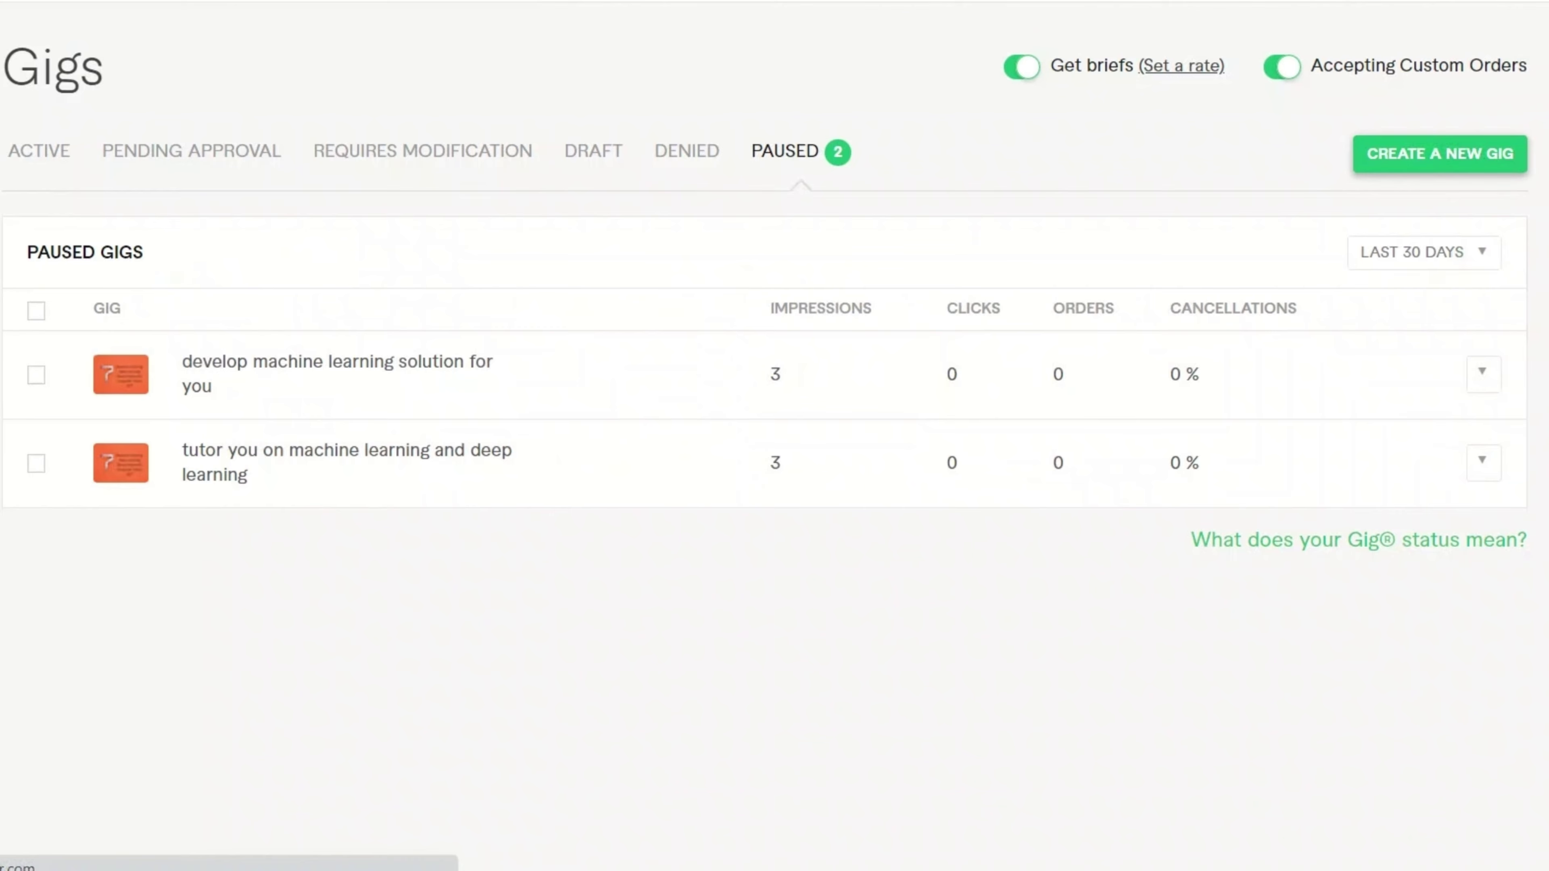
Title the new gig 'amazing midjourney art for you.' under Graphics & Design › AI Artists
left_click(1465, 163)
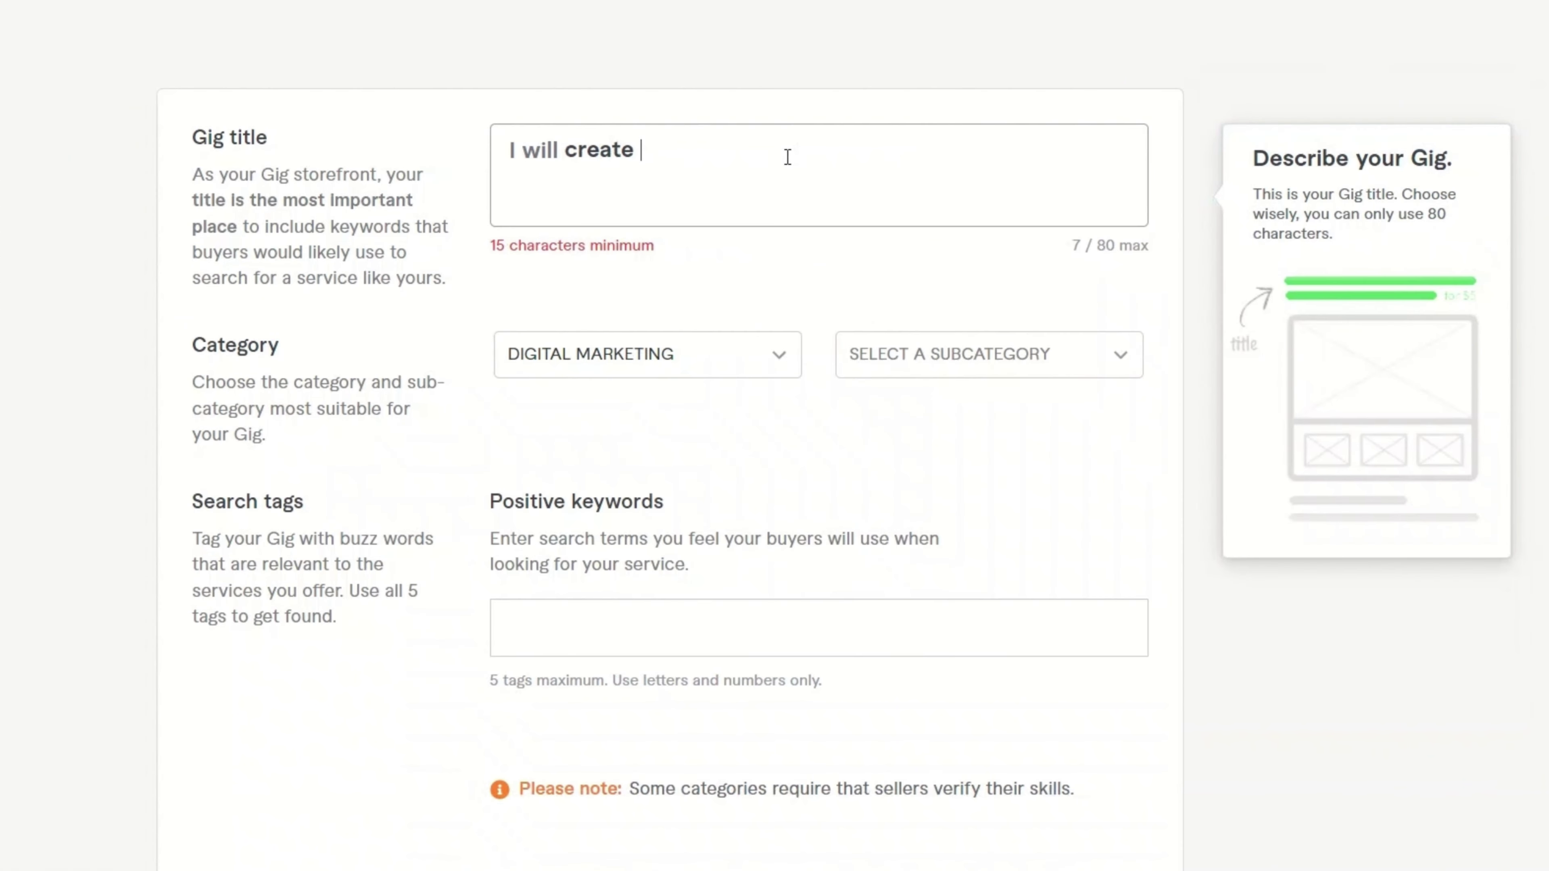
type("amazing midjourney art for you.")
left_click(647, 354)
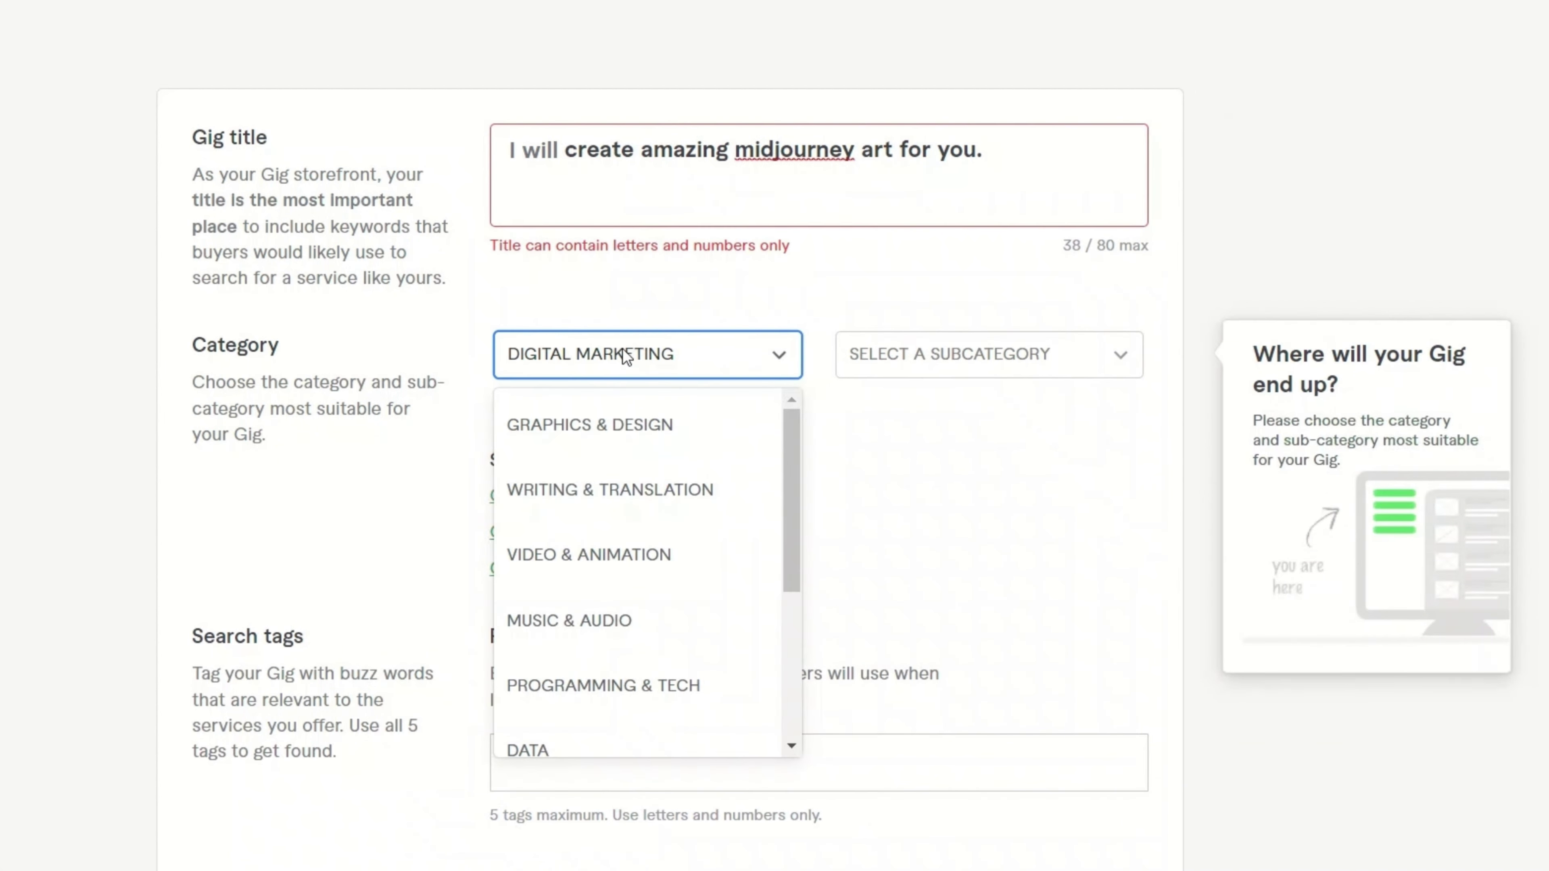
left_click(631, 426)
left_click(947, 360)
scroll(951, 546, "down", 6)
scroll(953, 549, "up", 2)
scroll(953, 549, "down", 4)
left_click(926, 531)
Choose Midjourney as the AI engine, add the search tags, and save the overview
scroll(997, 488, "down", 4)
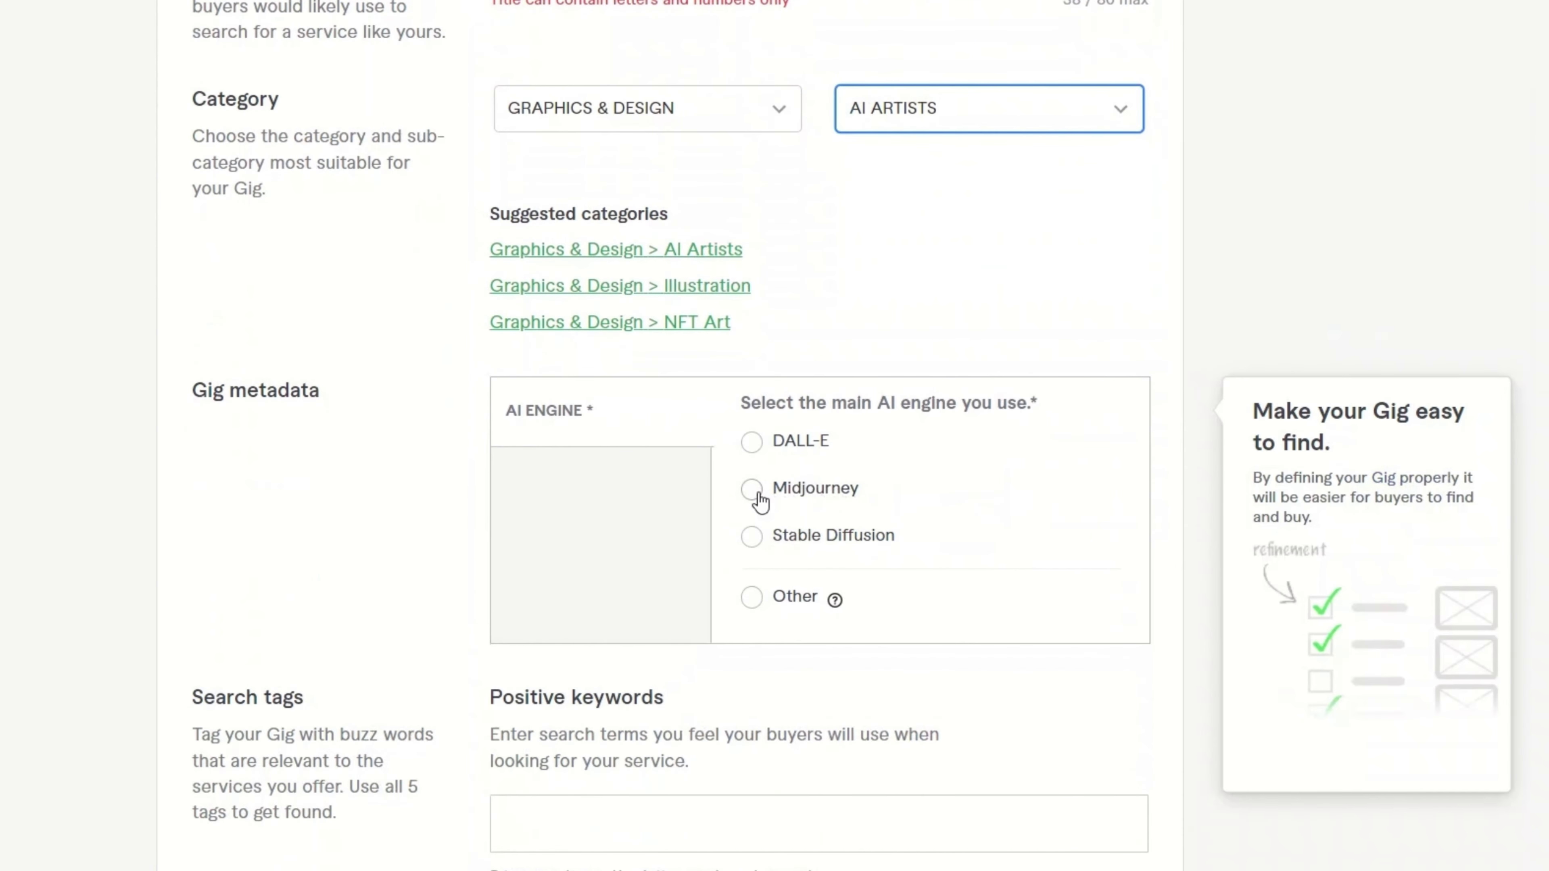
left_click(760, 497)
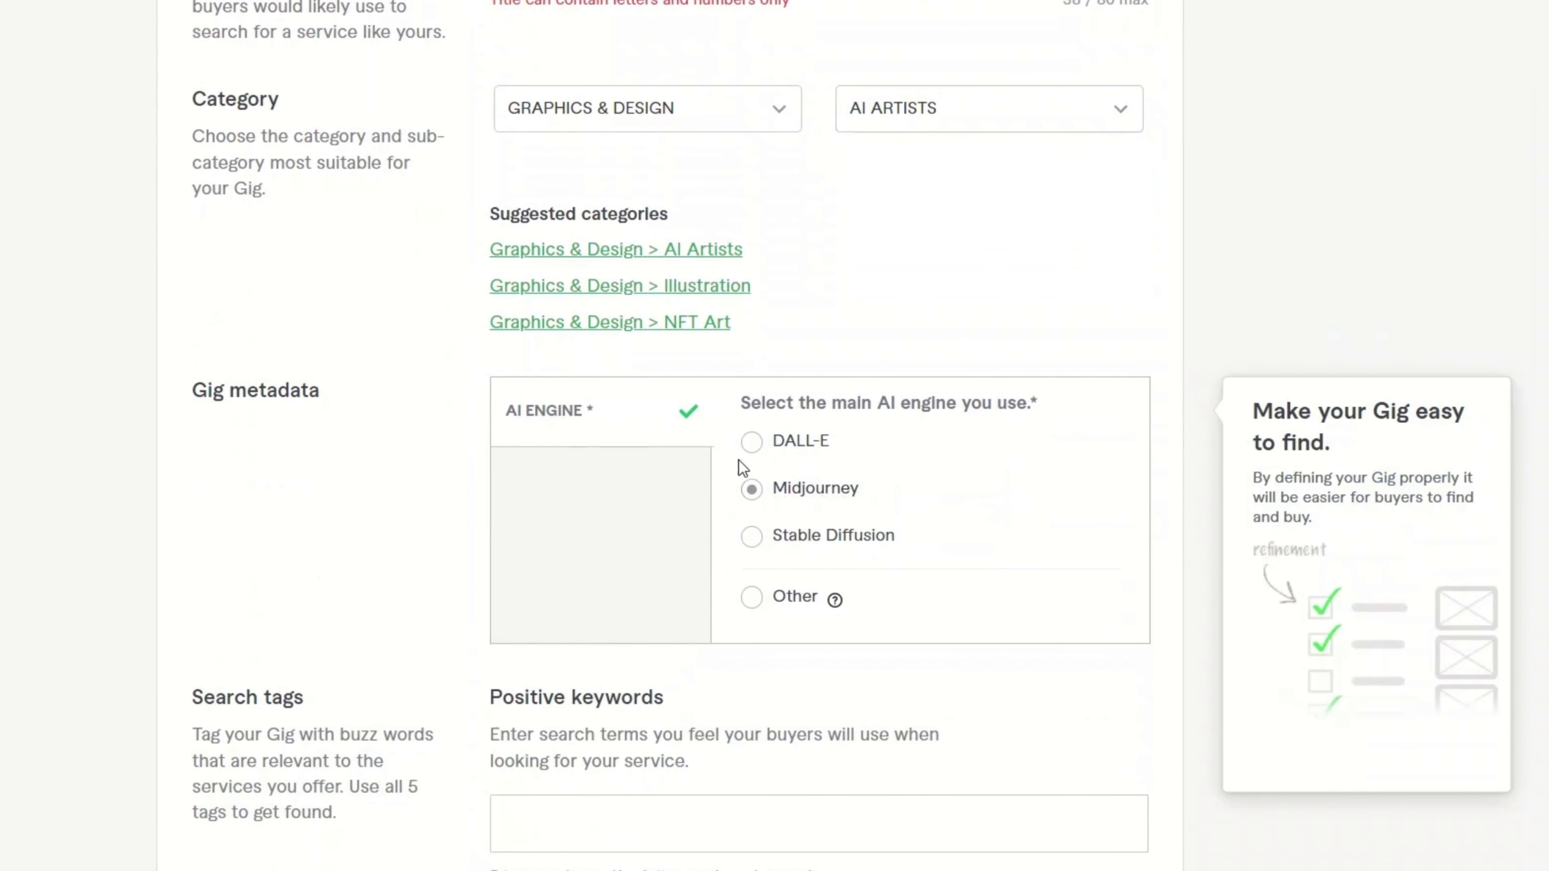
scroll(762, 488, "down", 6)
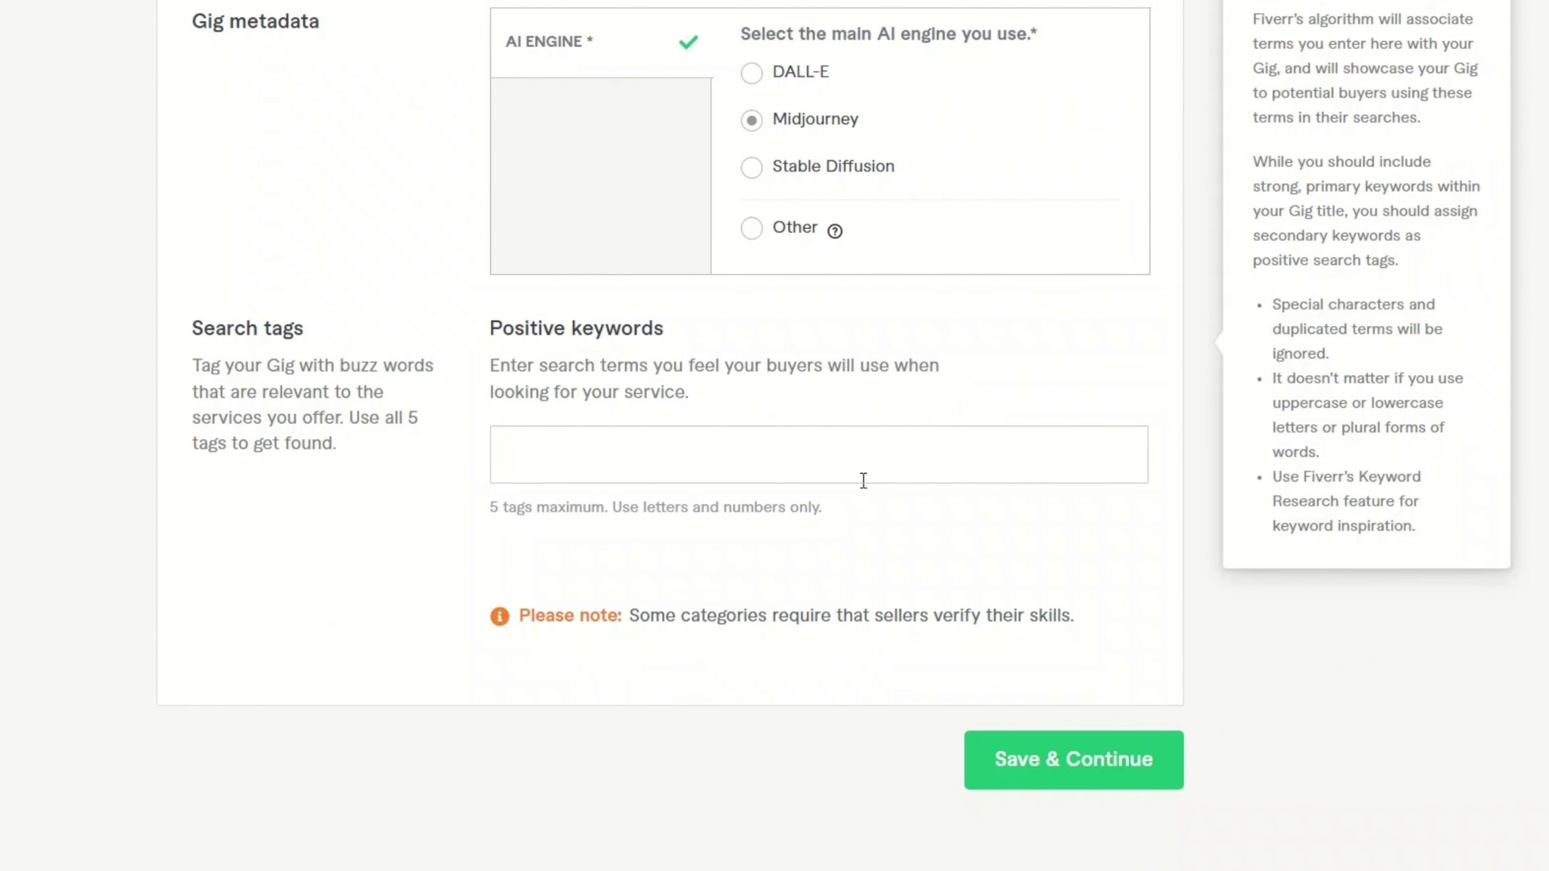
scroll(478, 474, "up", 1)
type("midjou")
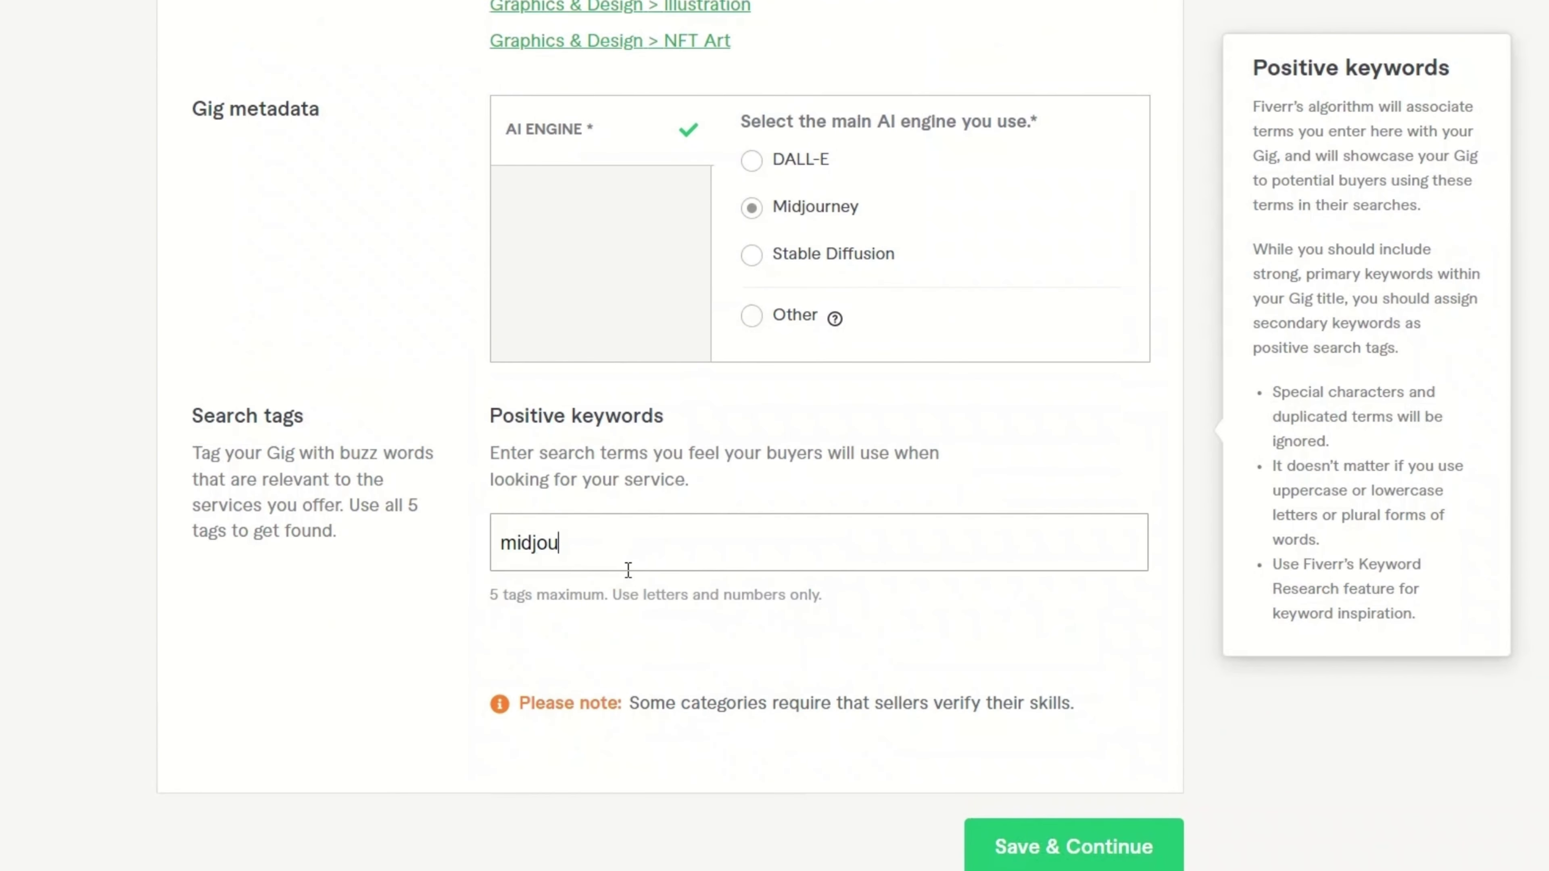
type("rney a")
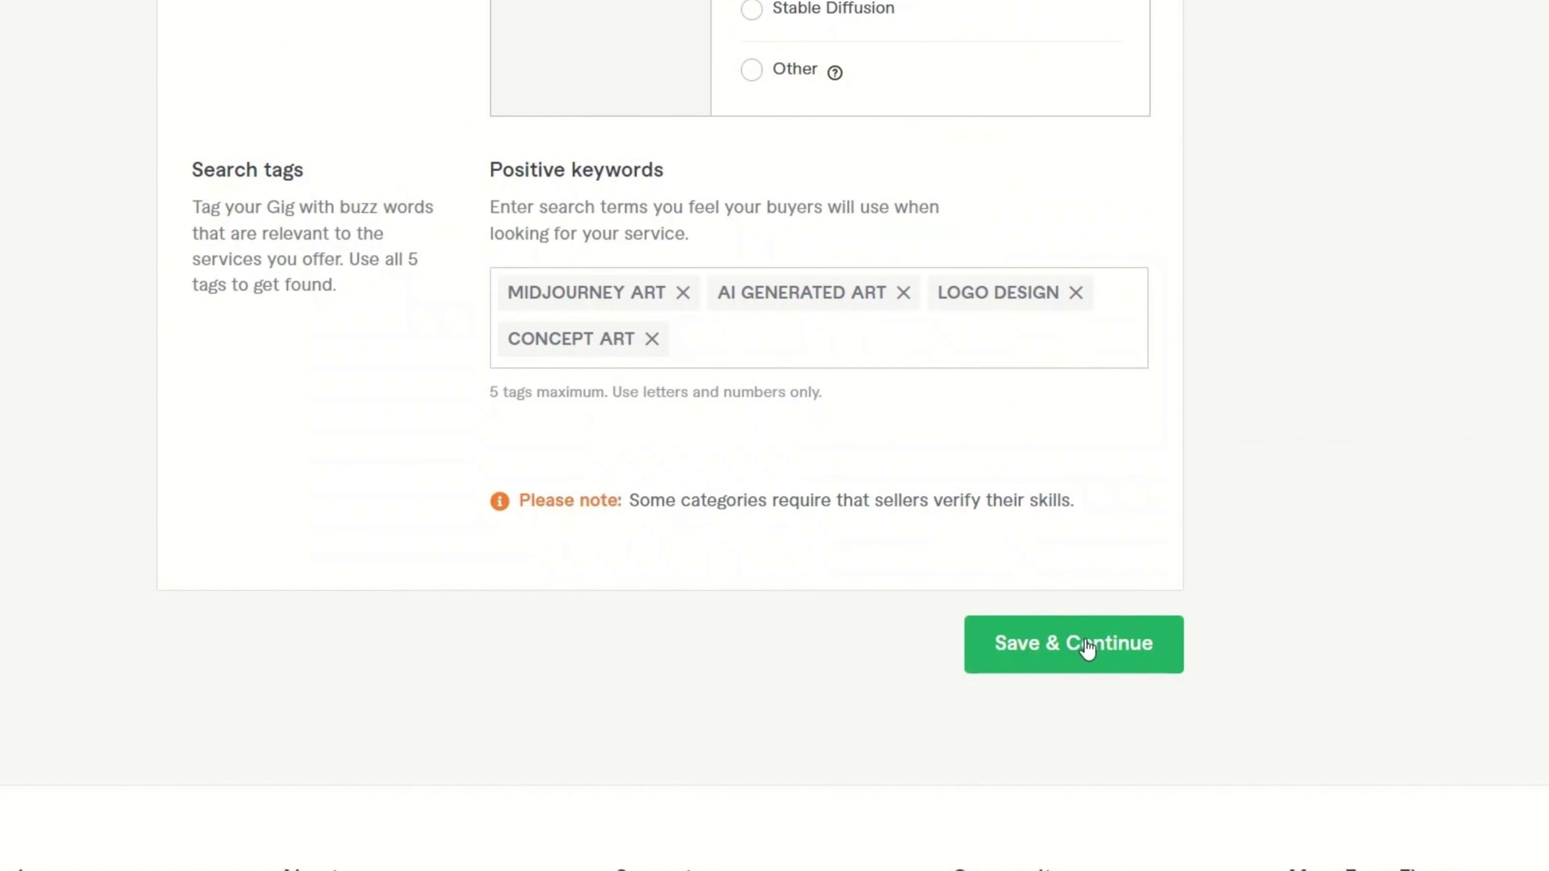
left_click(1089, 649)
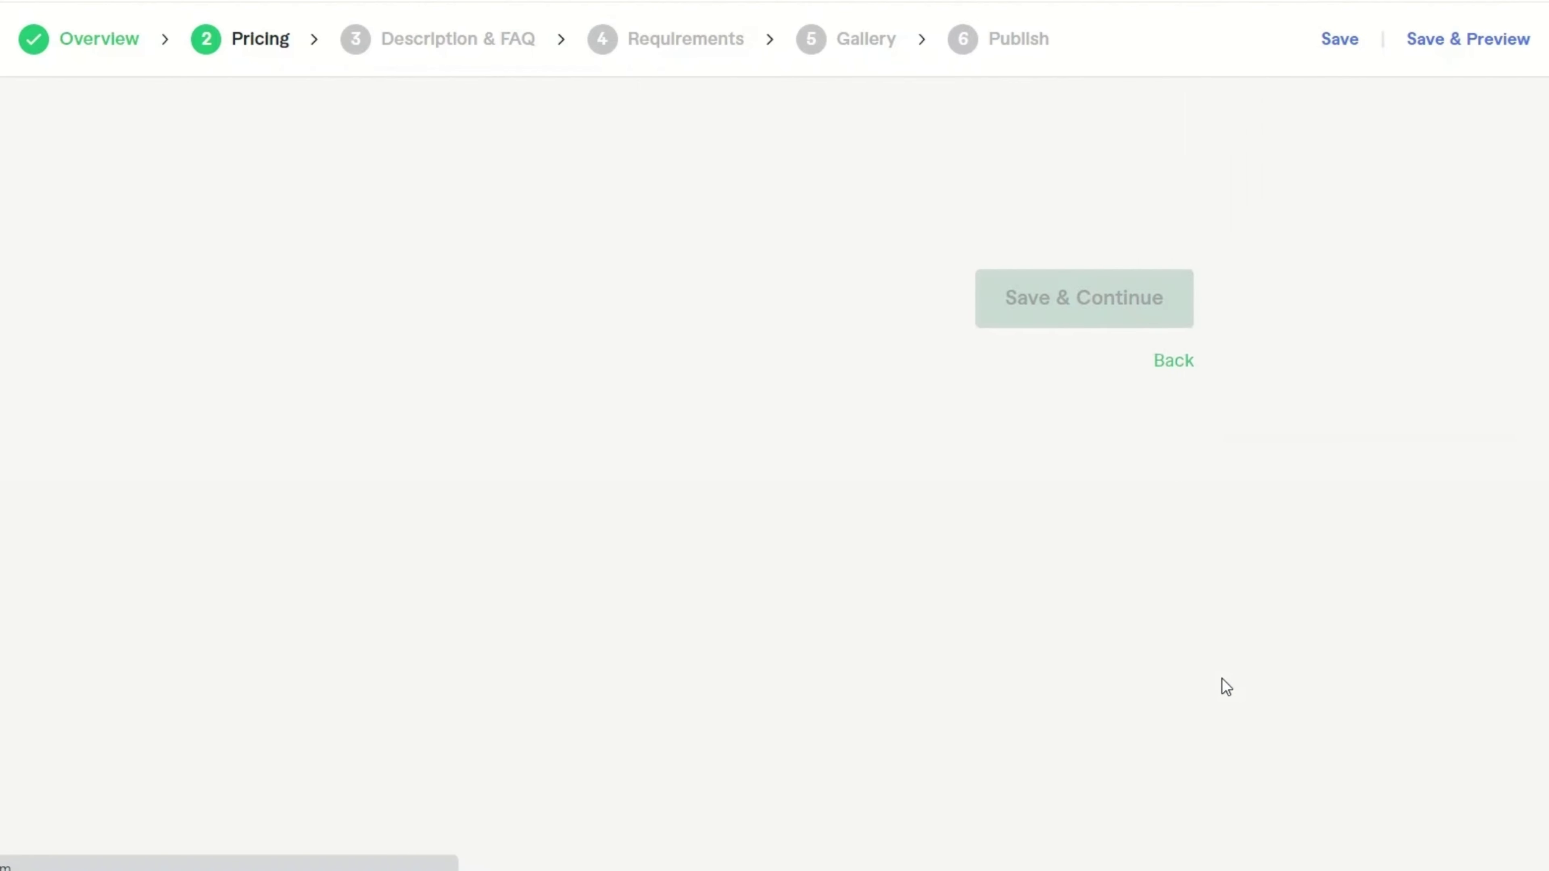
Paste in names and descriptions for the Basic, Standard and Premium packages
scroll(449, 368, "down", 2)
mouse_move(511, 374)
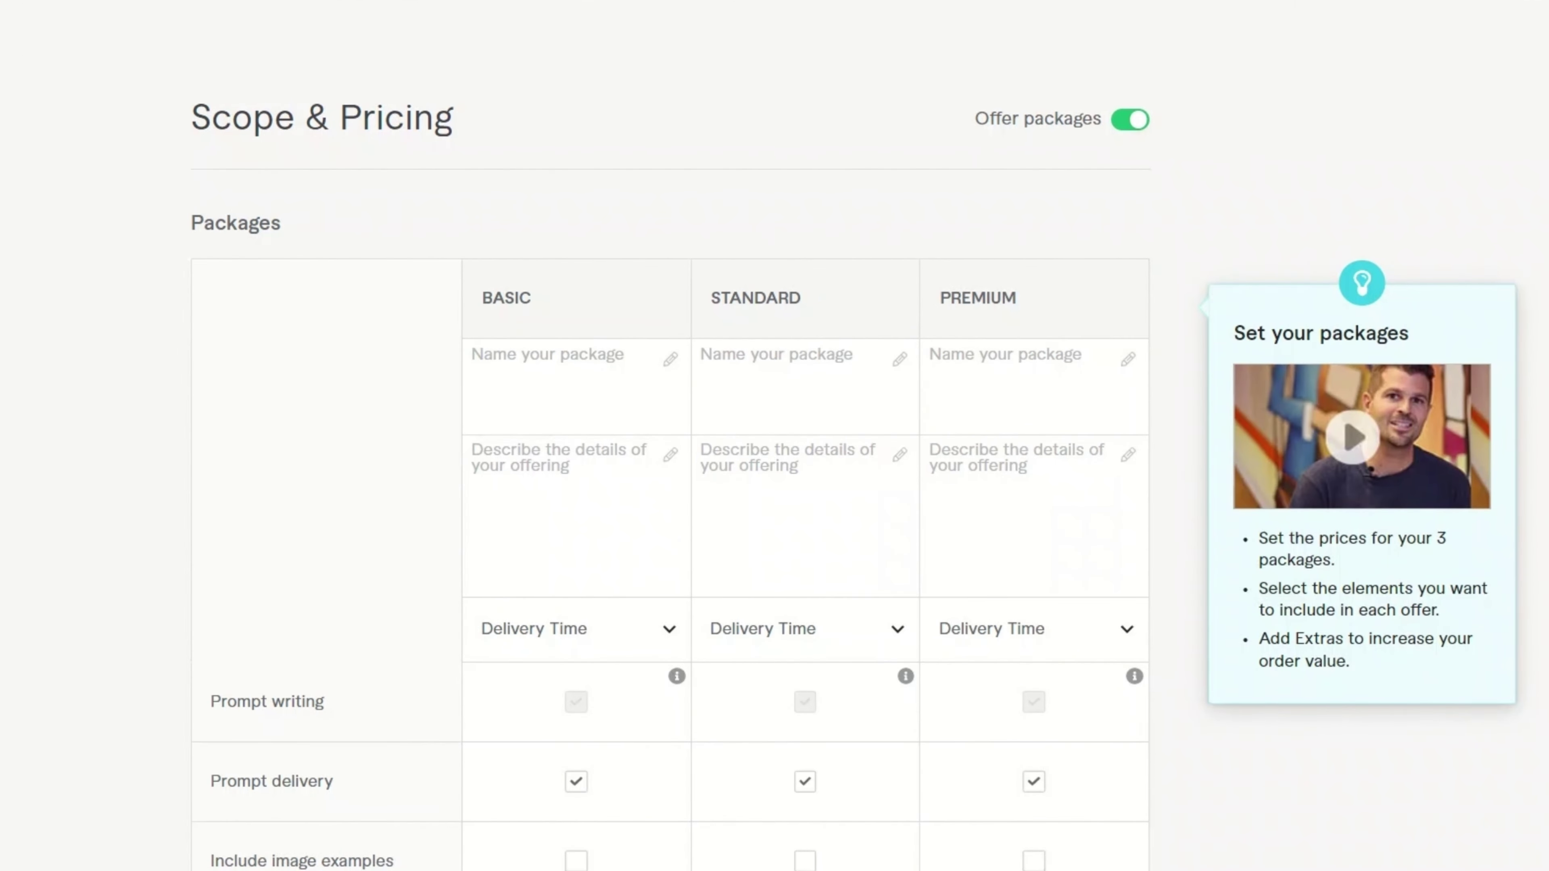
left_click(609, 379)
type("1 HQ Image")
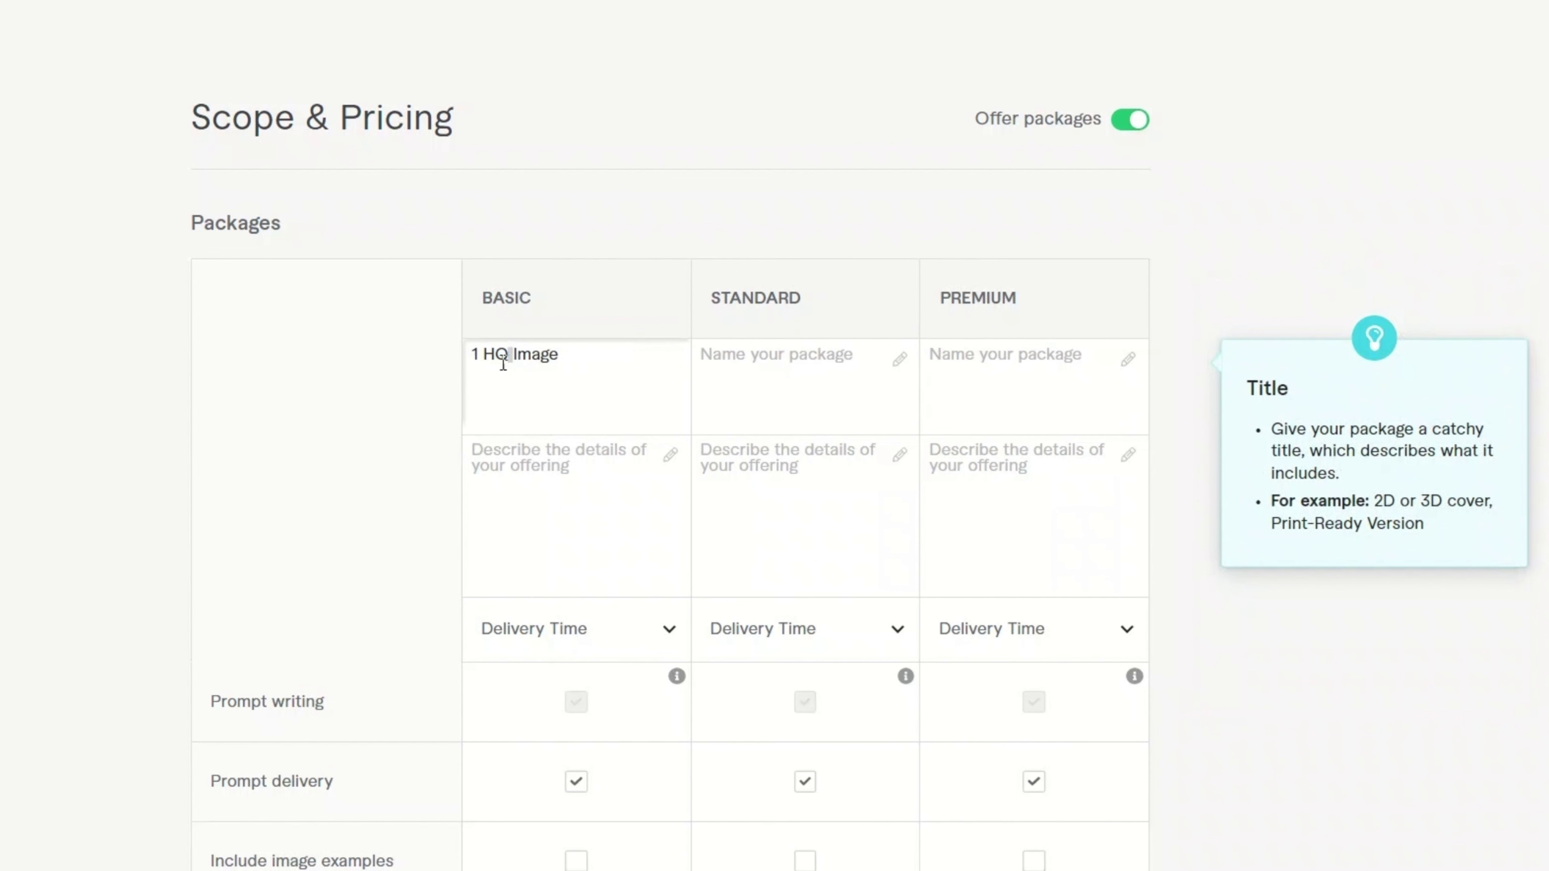
left_click(764, 404)
key("ctrl+v")
left_click(1042, 372)
type("10 HQ Images")
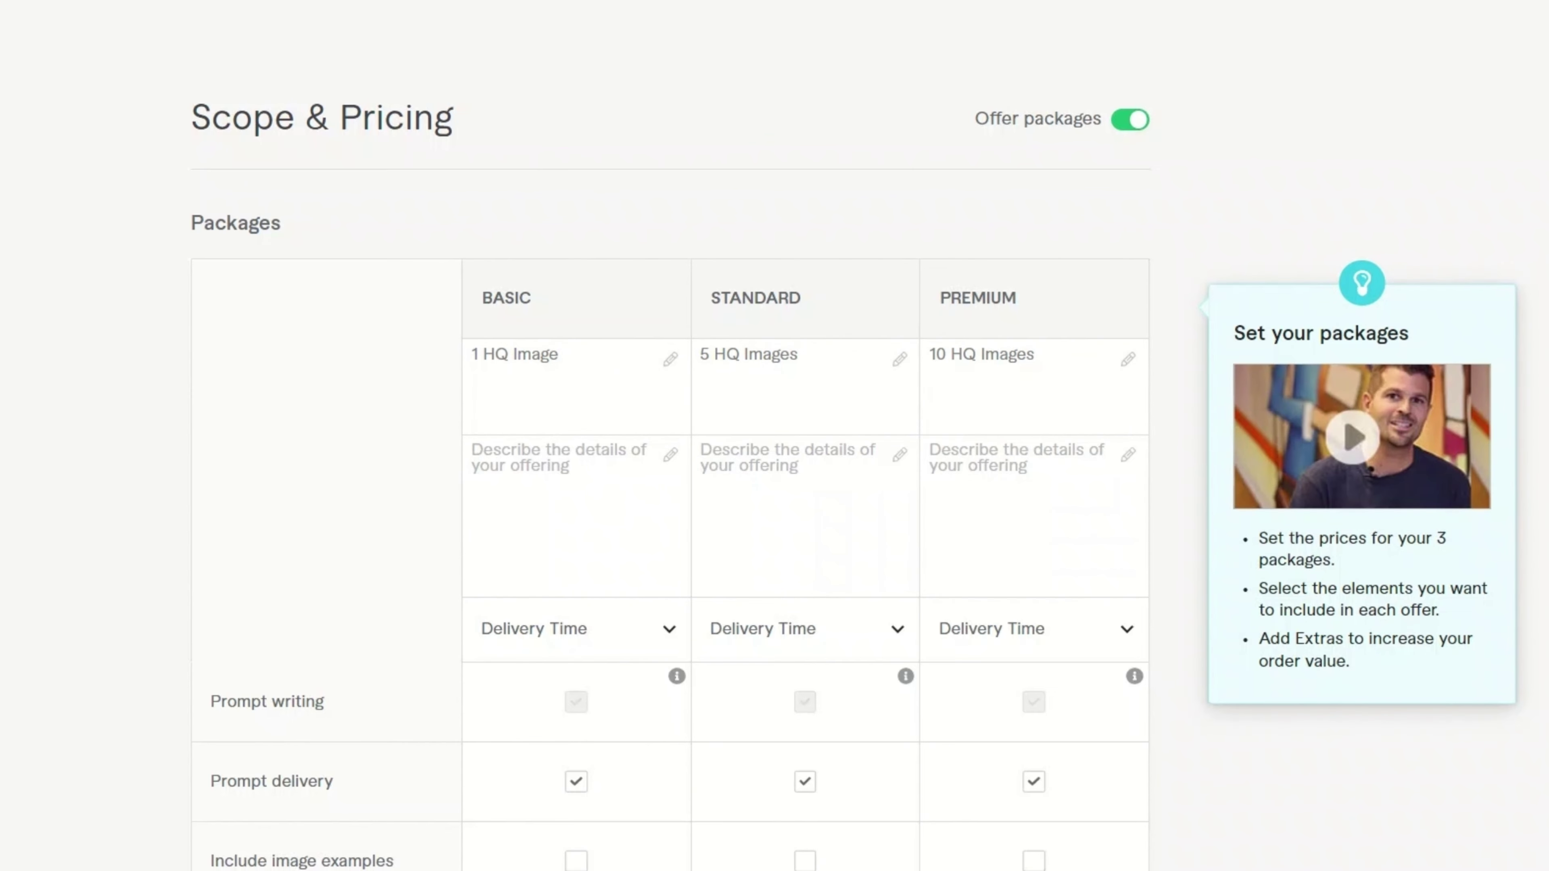
left_click(594, 512)
type("1 High quality concept artwork with multiple variations to choose from")
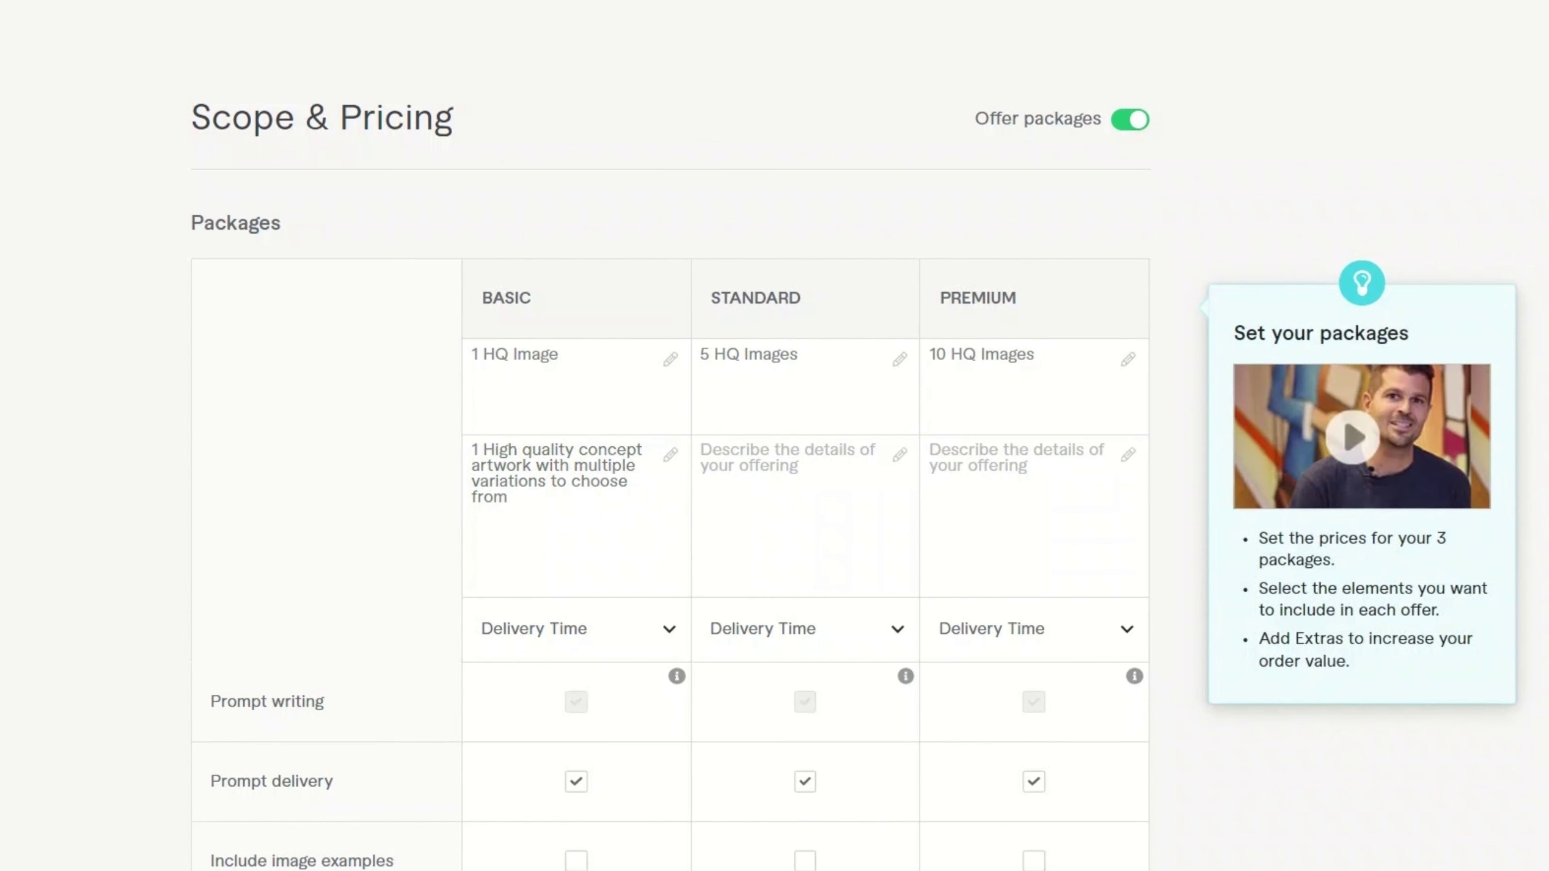
left_click(779, 501)
key("ctrl+v")
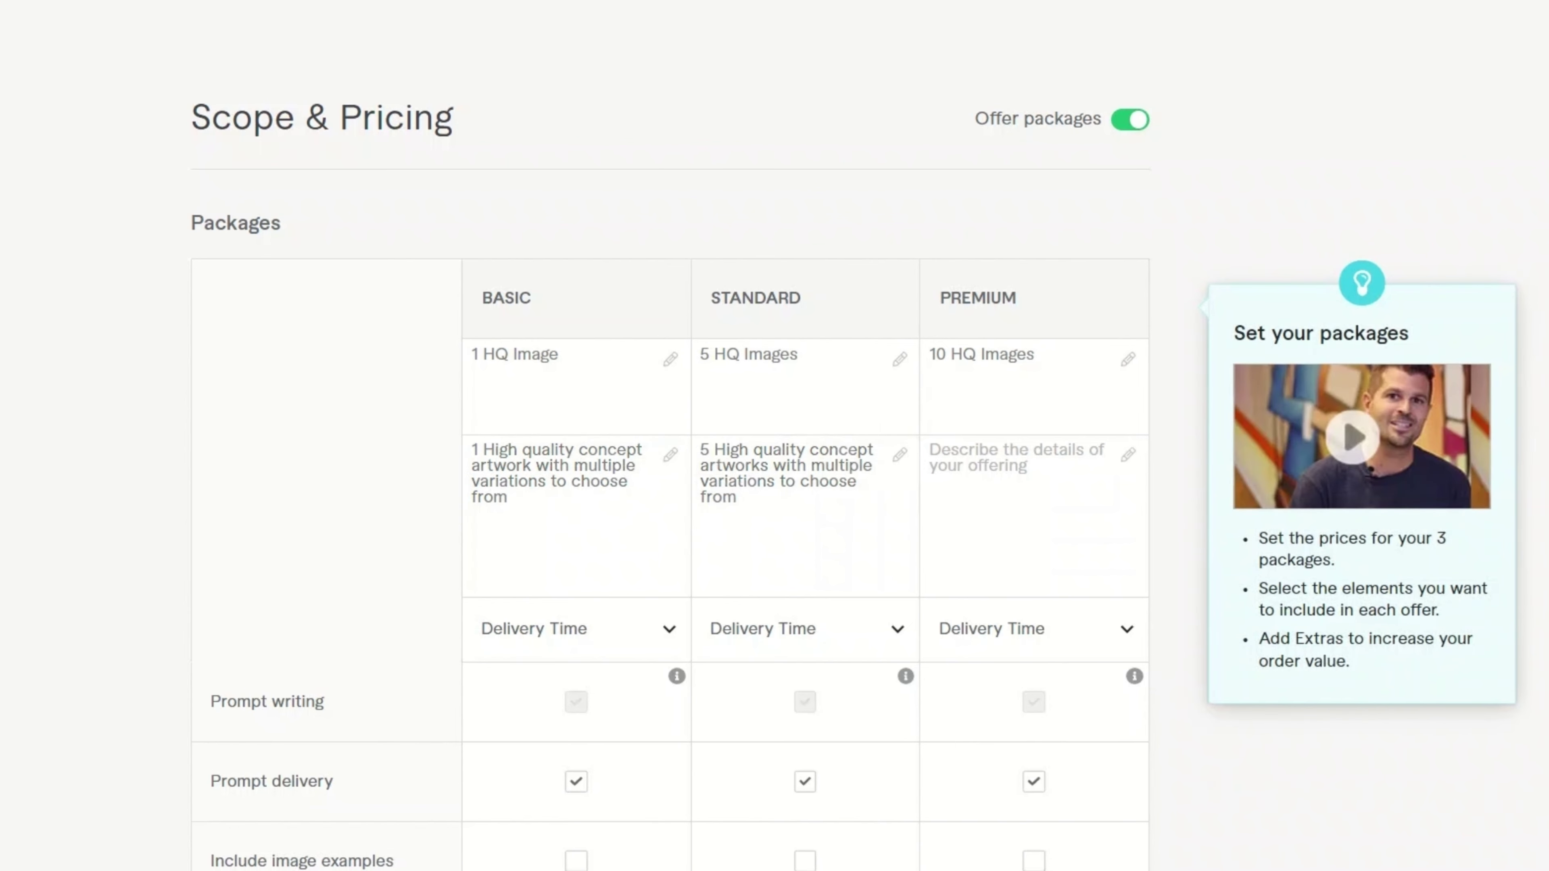
left_click(1041, 495)
type("10 High quality concept artworks with multiple variations to choose from")
Set delivery times to 1 day for Basic and Standard, 2 days for Premium
scroll(1090, 452, "down", 2)
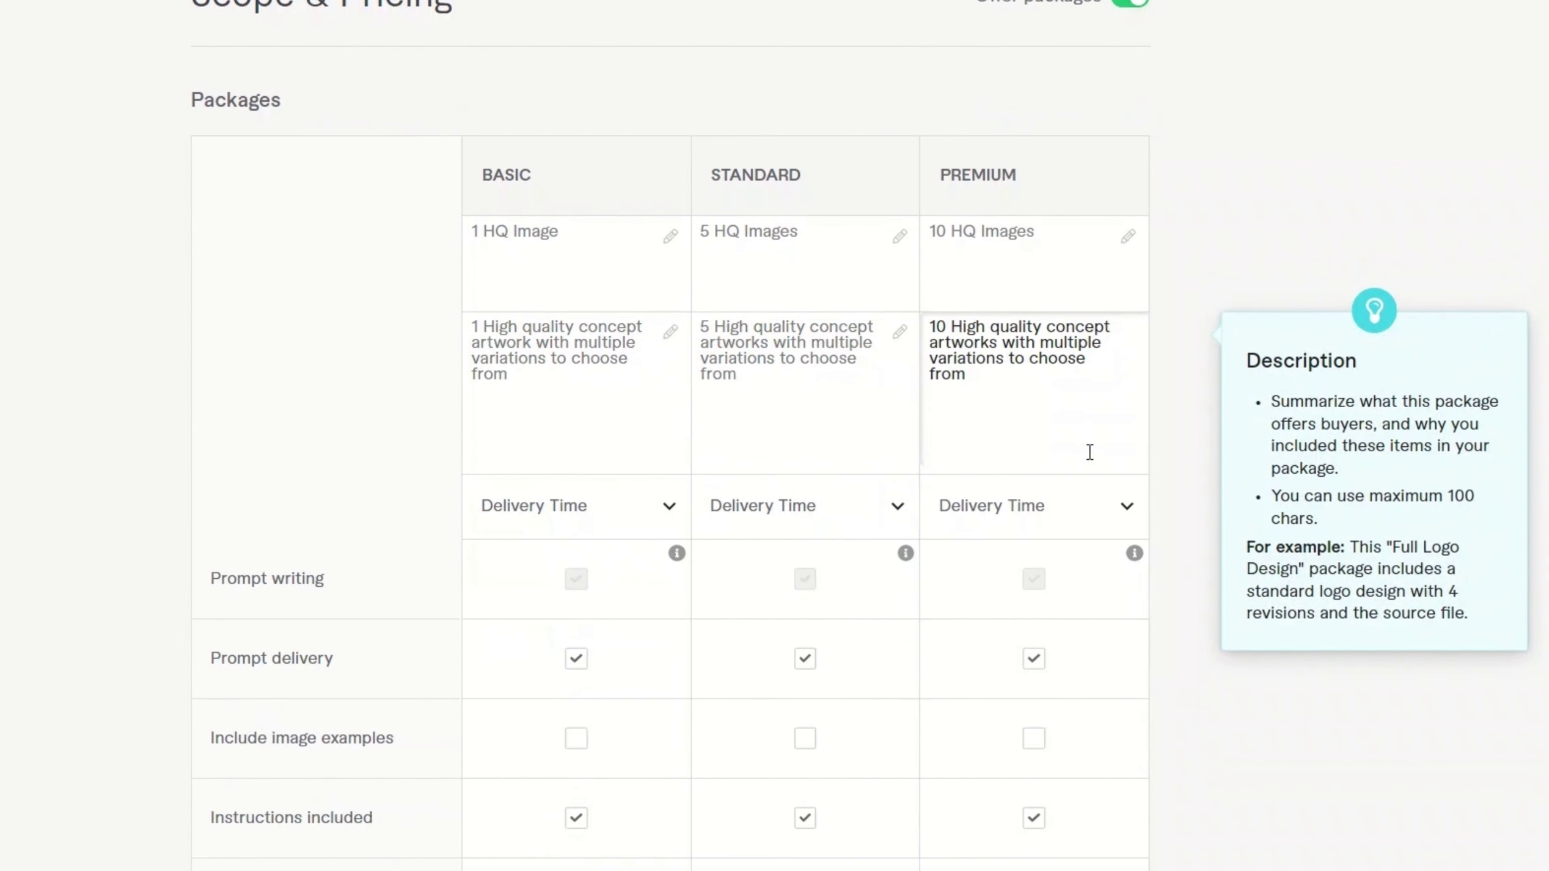
left_click(648, 529)
scroll(610, 488, "up", 4)
scroll(610, 488, "down", 8)
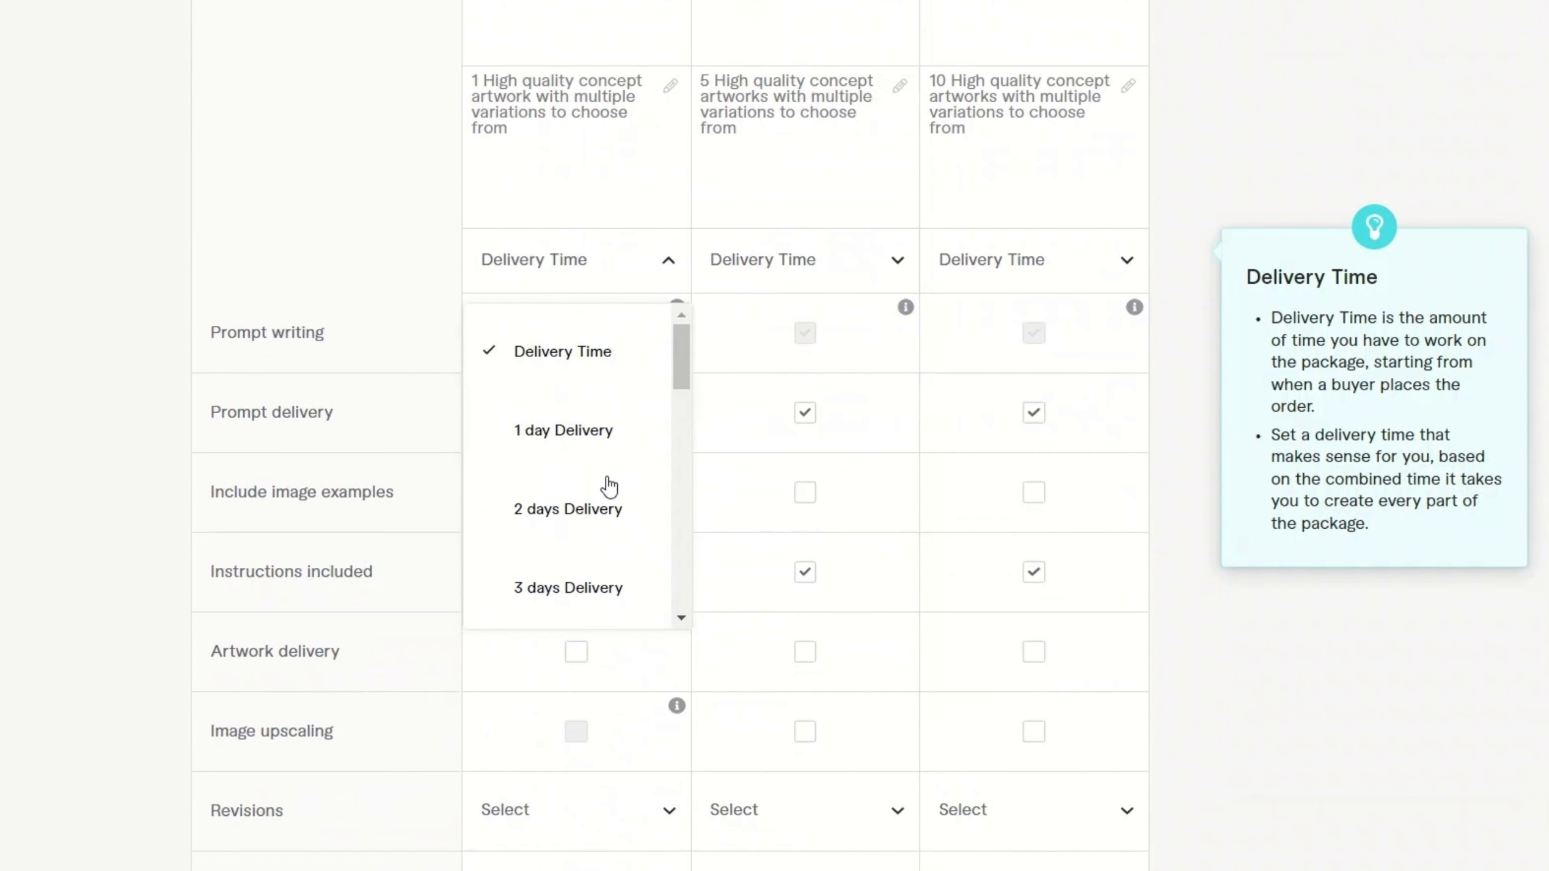
left_click(586, 430)
left_click(811, 261)
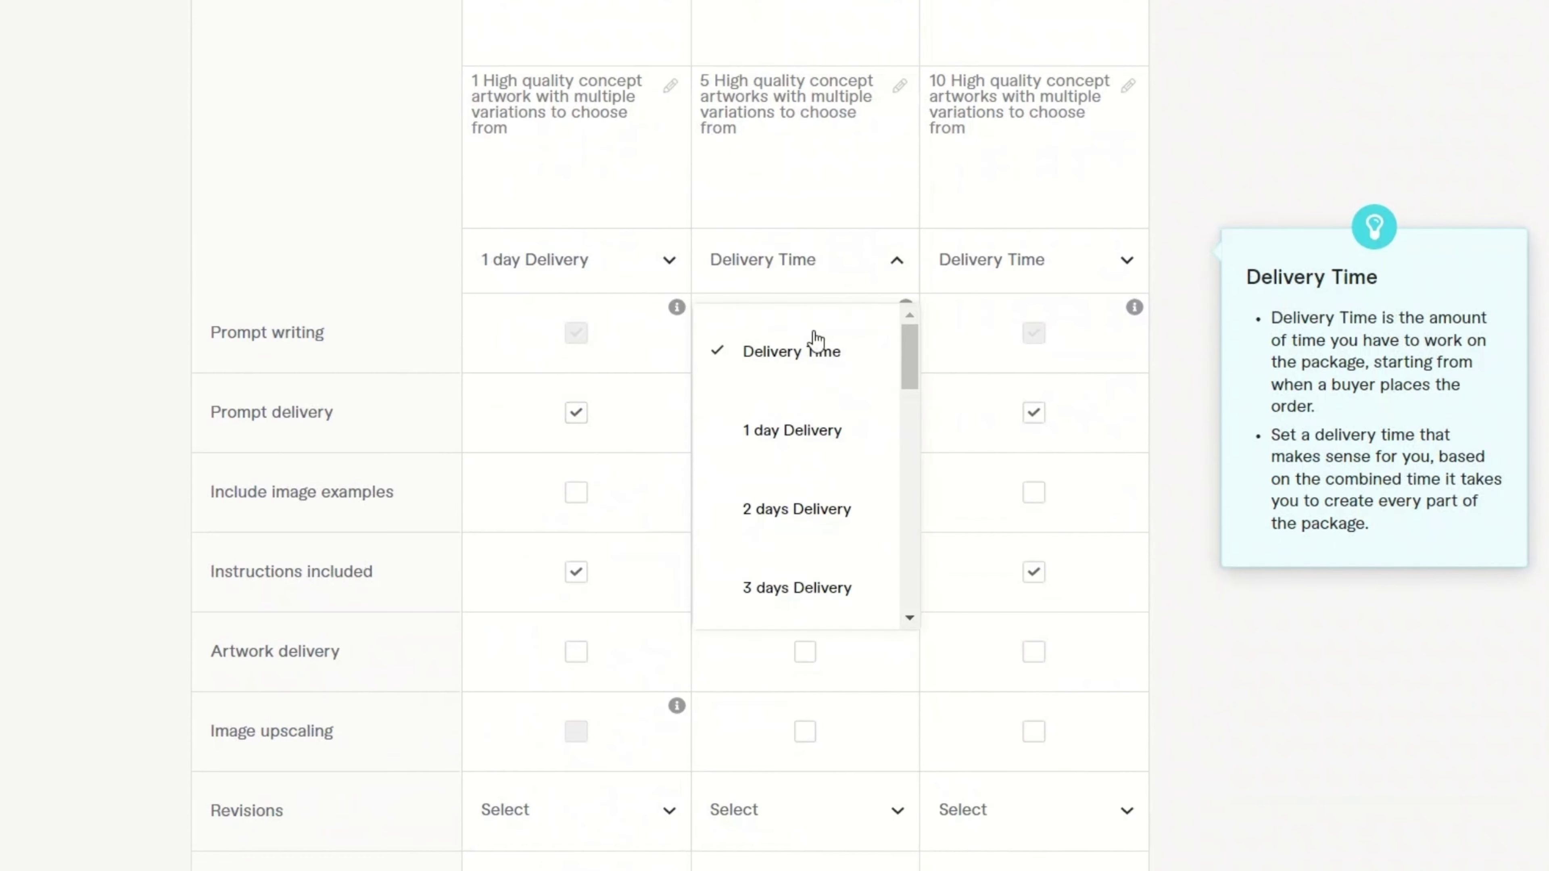
left_click(795, 430)
left_click(1048, 262)
left_click(1031, 509)
scroll(1097, 427, "up", 3)
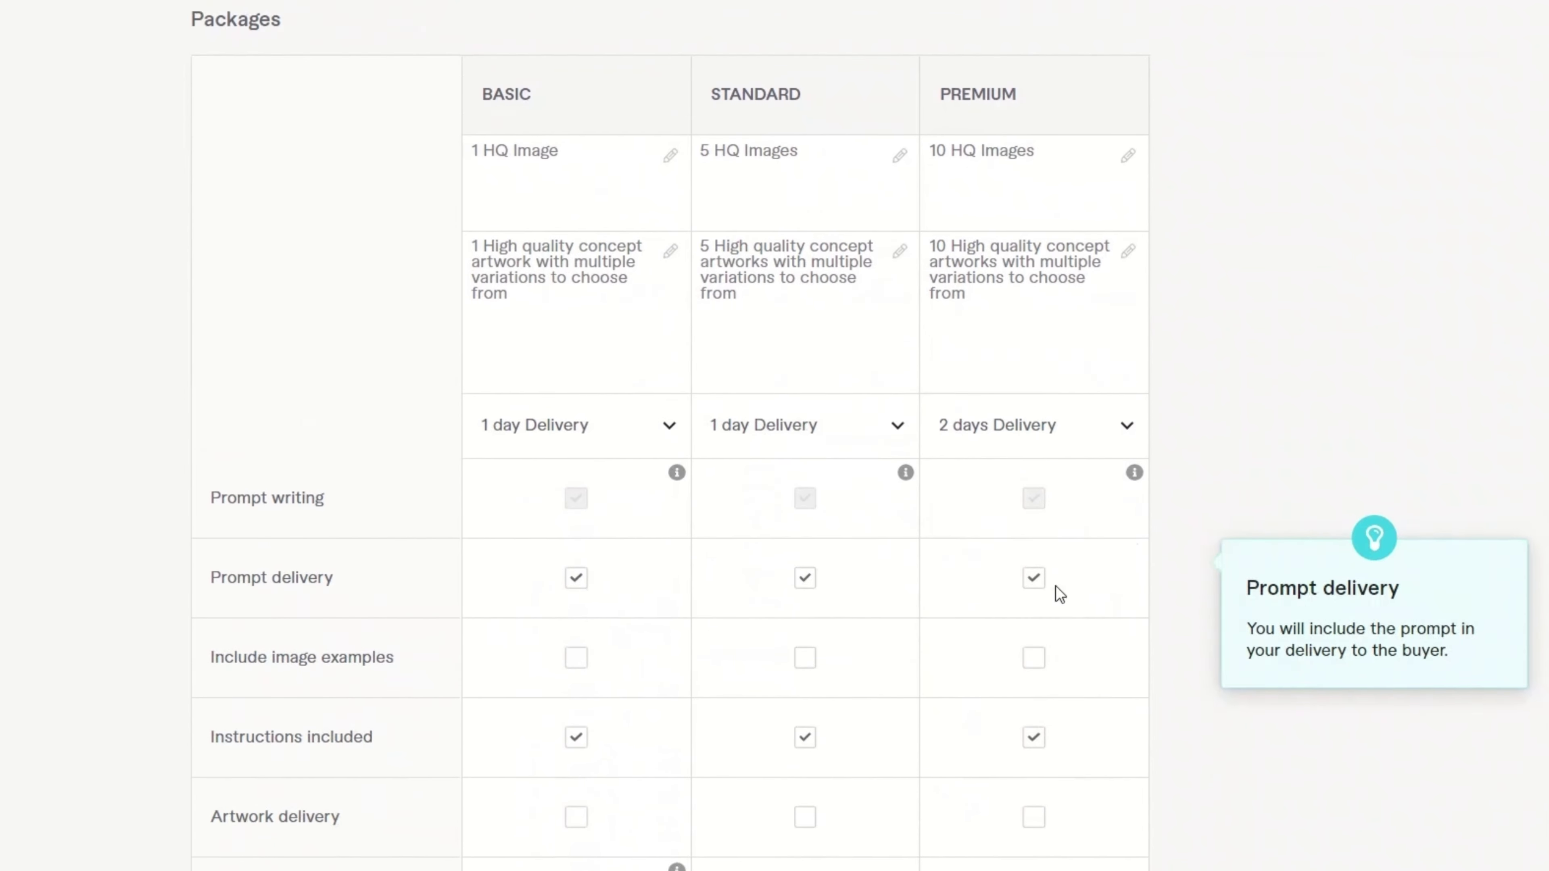
scroll(976, 440, "down", 1)
scroll(650, 706, "down", 2)
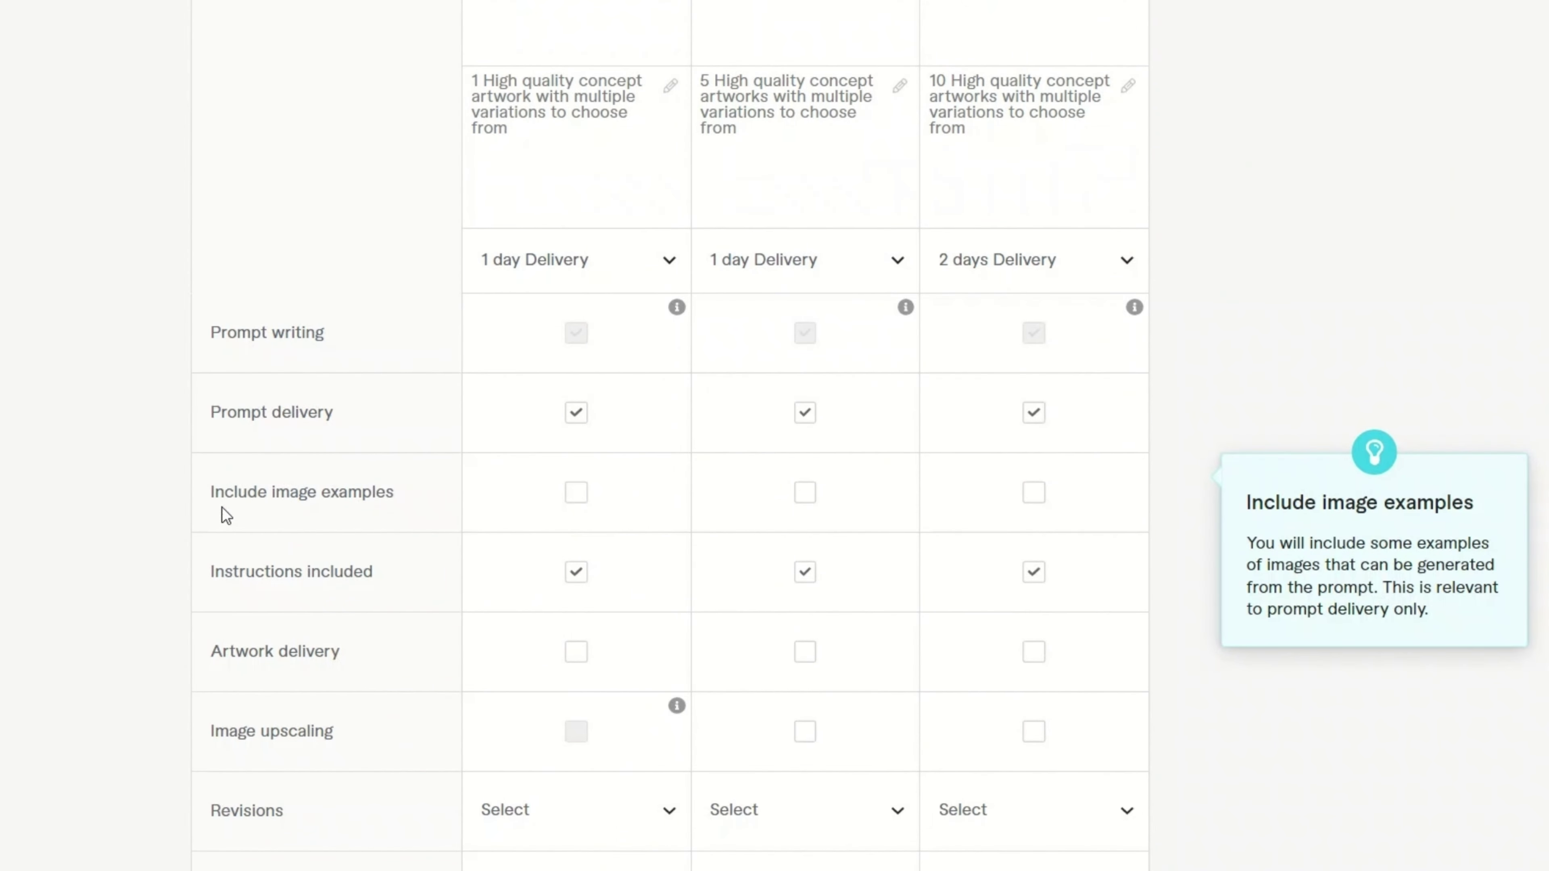
Include image examples and artwork delivery in all packages, plus upscaling in Standard and Premium
left_click(572, 497)
left_click(795, 495)
left_click(1034, 494)
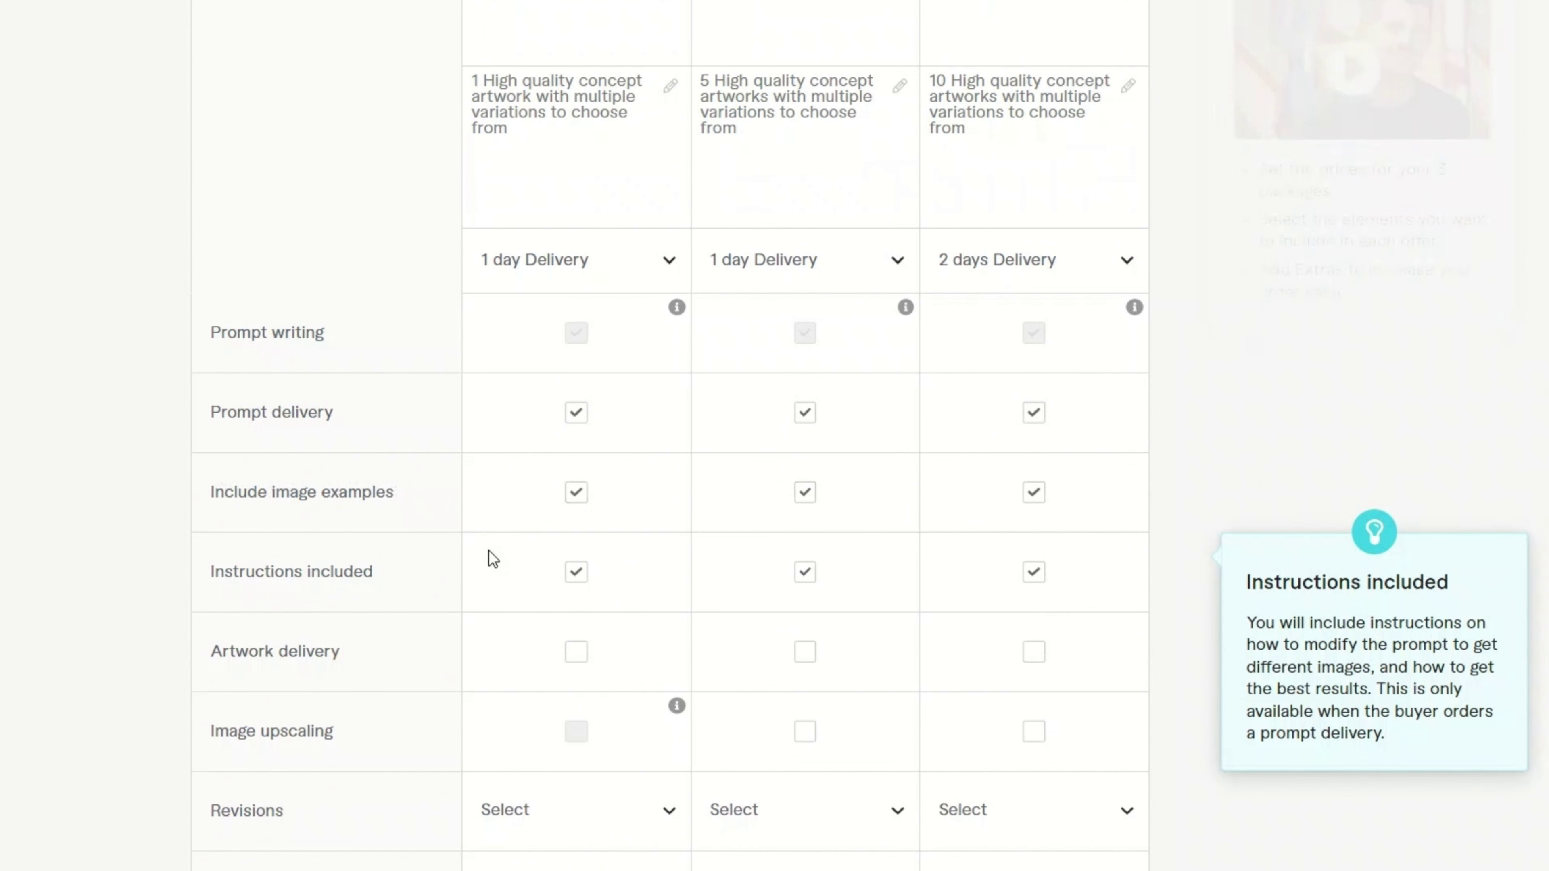
scroll(511, 546, "down", 4)
left_click(573, 407)
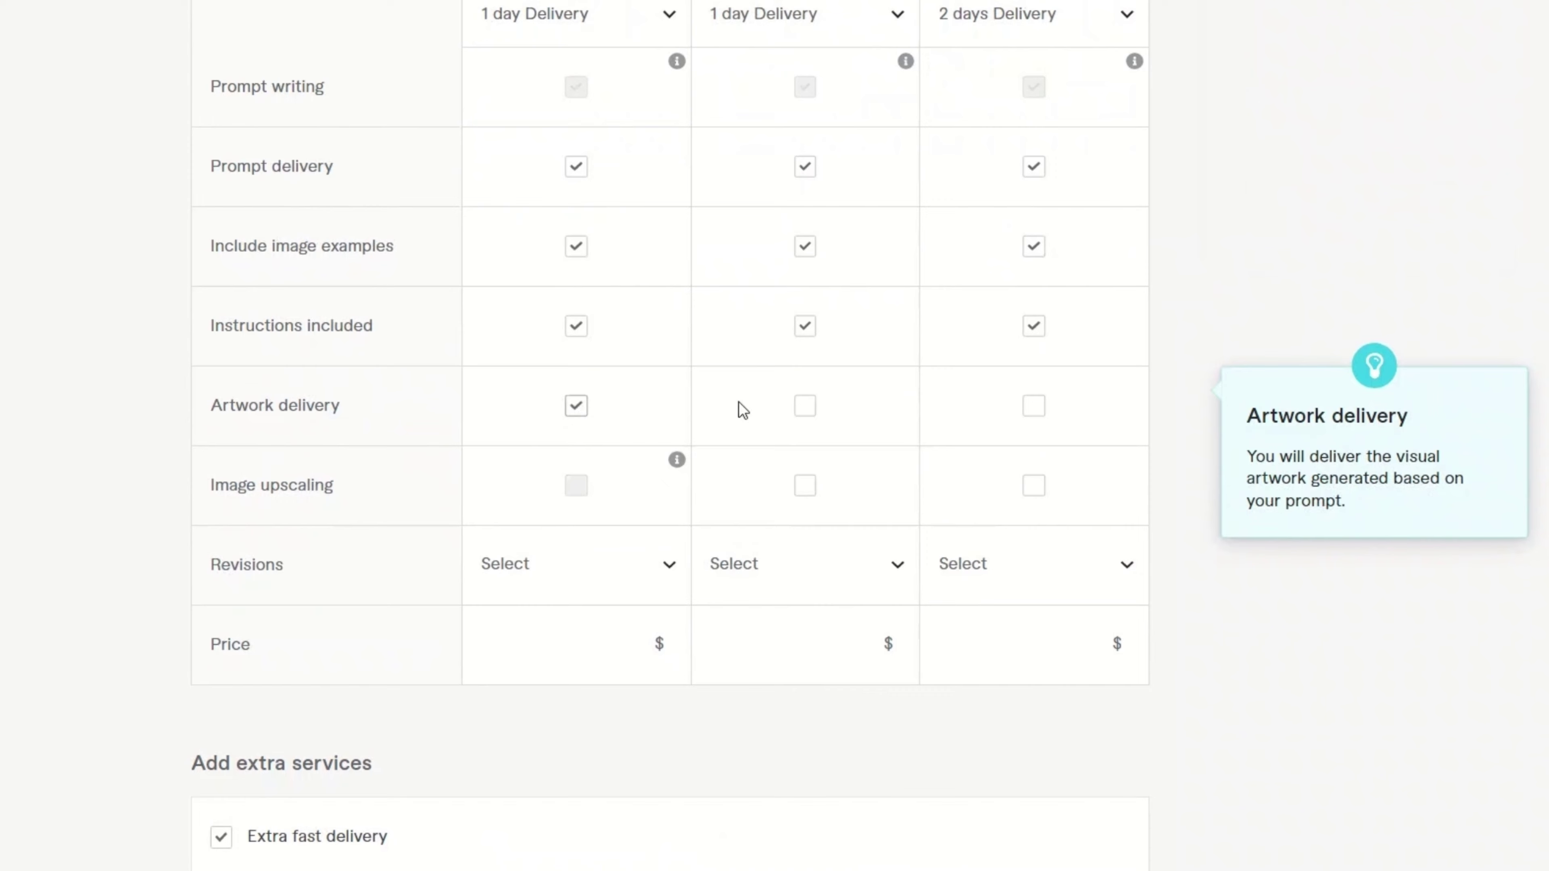
left_click(803, 408)
left_click(1032, 407)
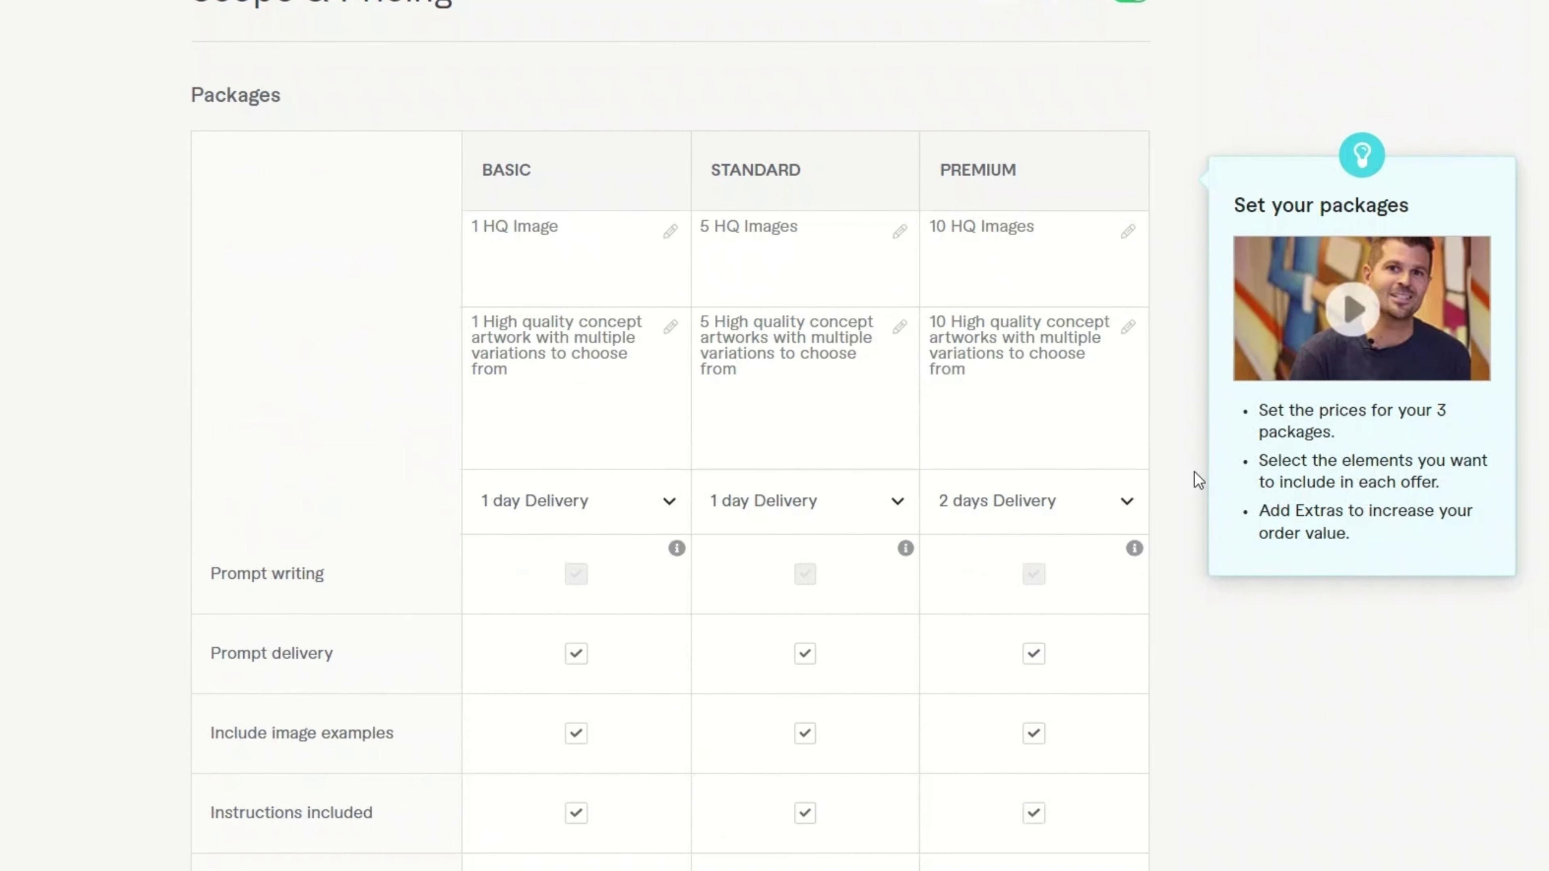
scroll(1194, 472, "down", 8)
mouse_move(545, 517)
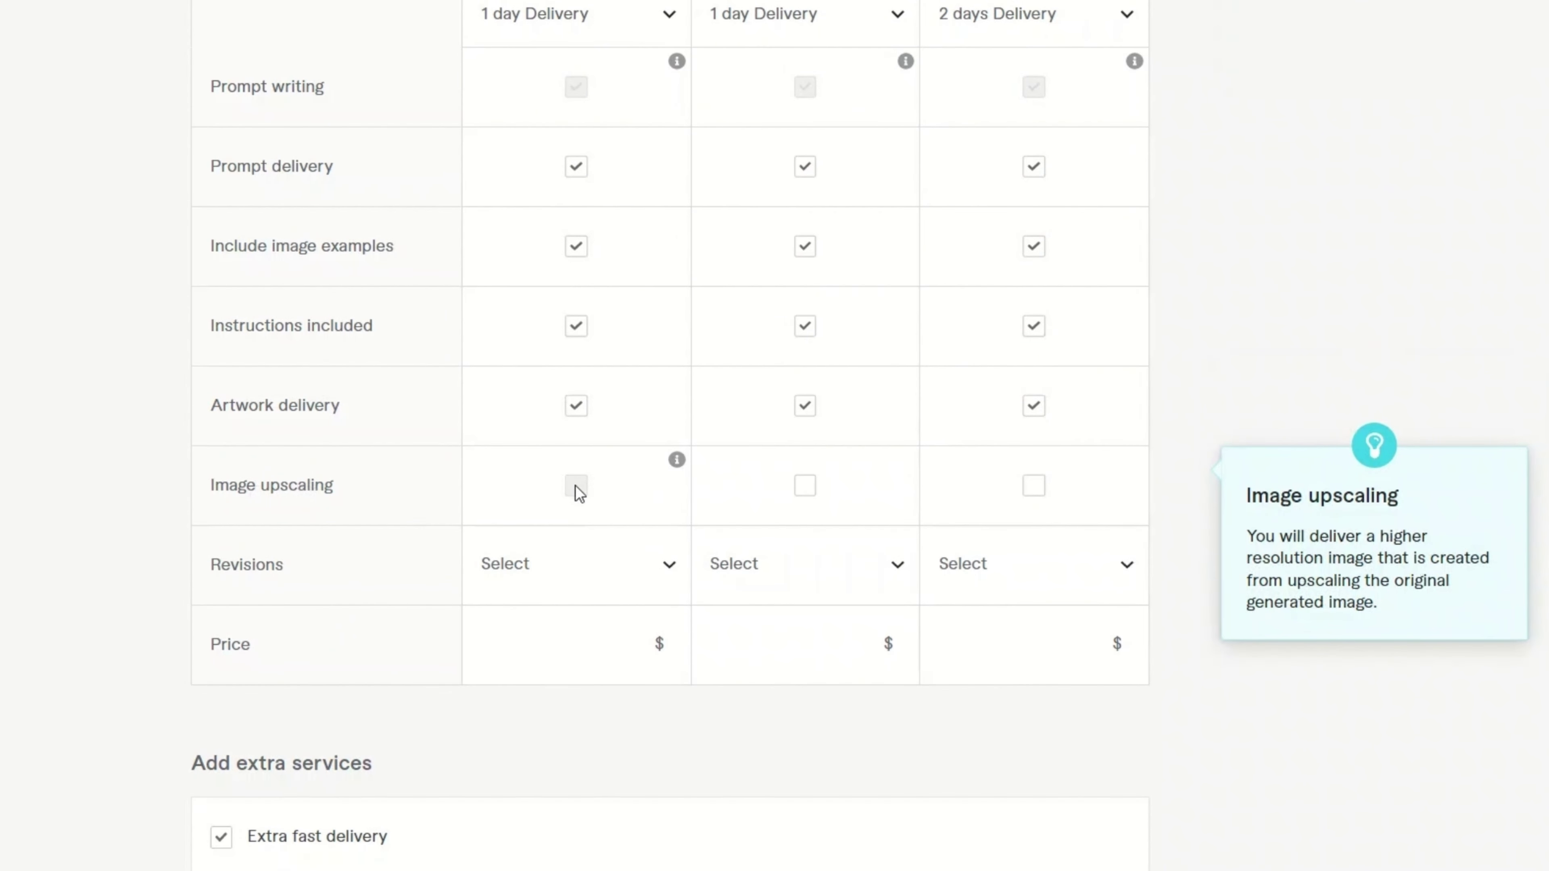
left_click(847, 494)
left_click(1039, 486)
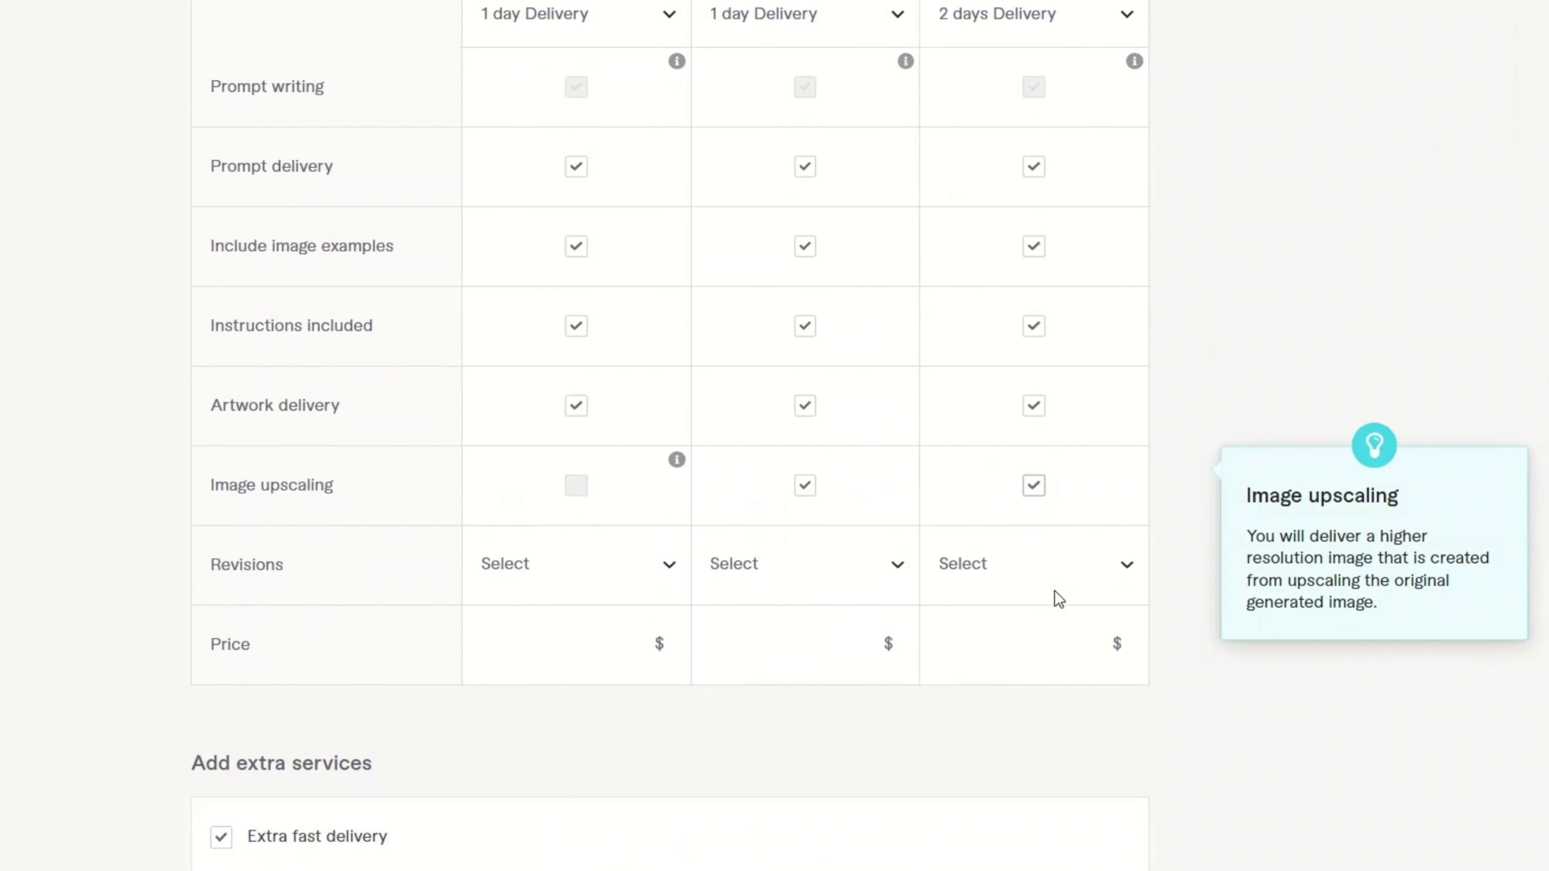
Set revisions 1/2/3 and prices $20, $50 and $75 for the three packages
left_click(650, 583)
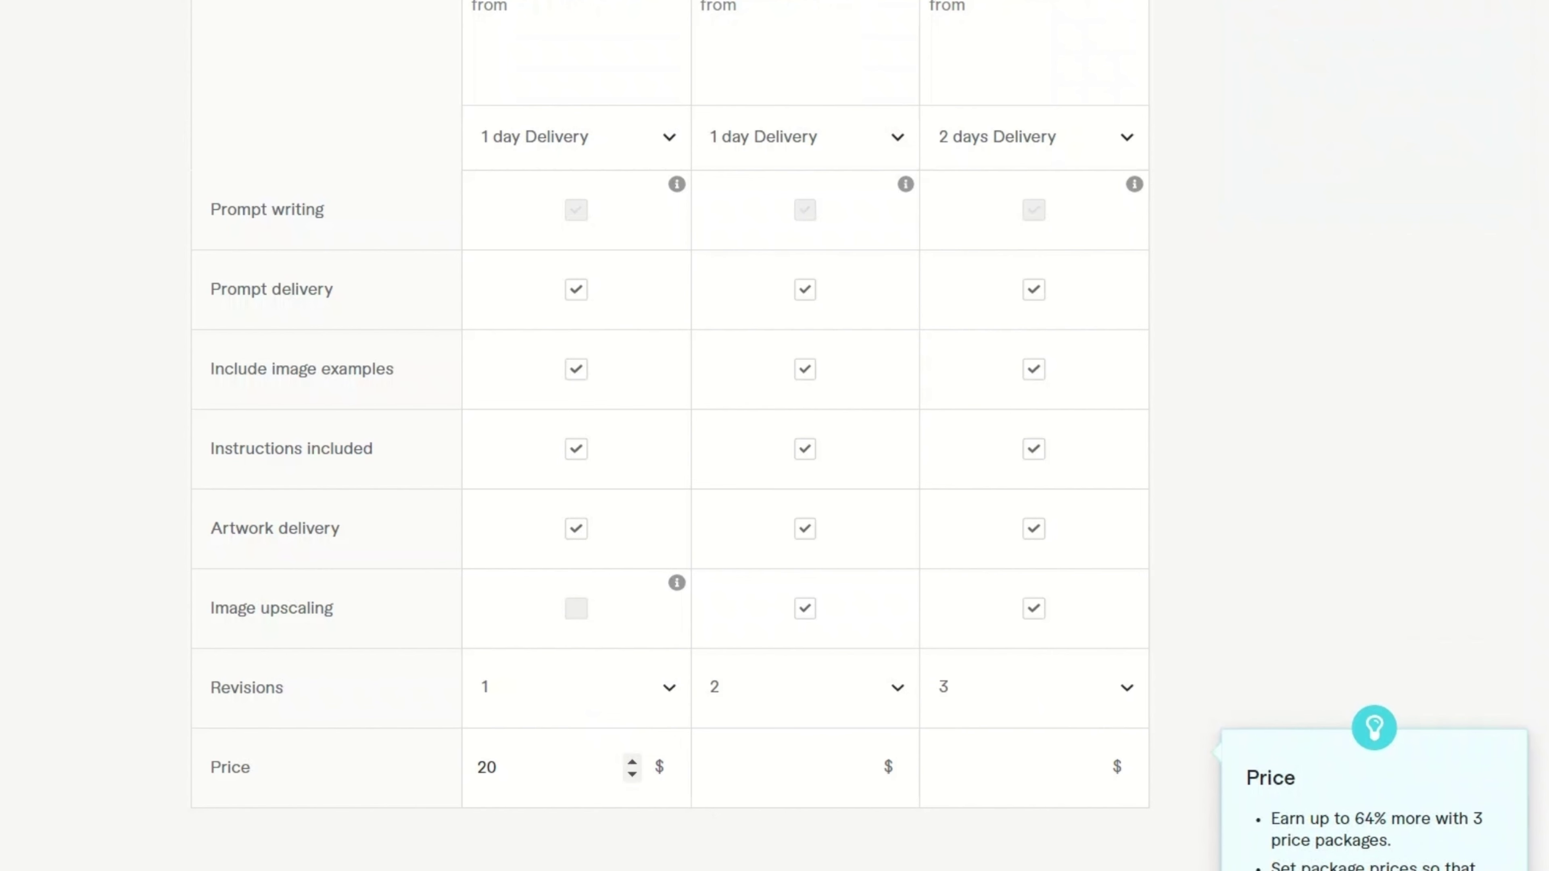
left_click(818, 763)
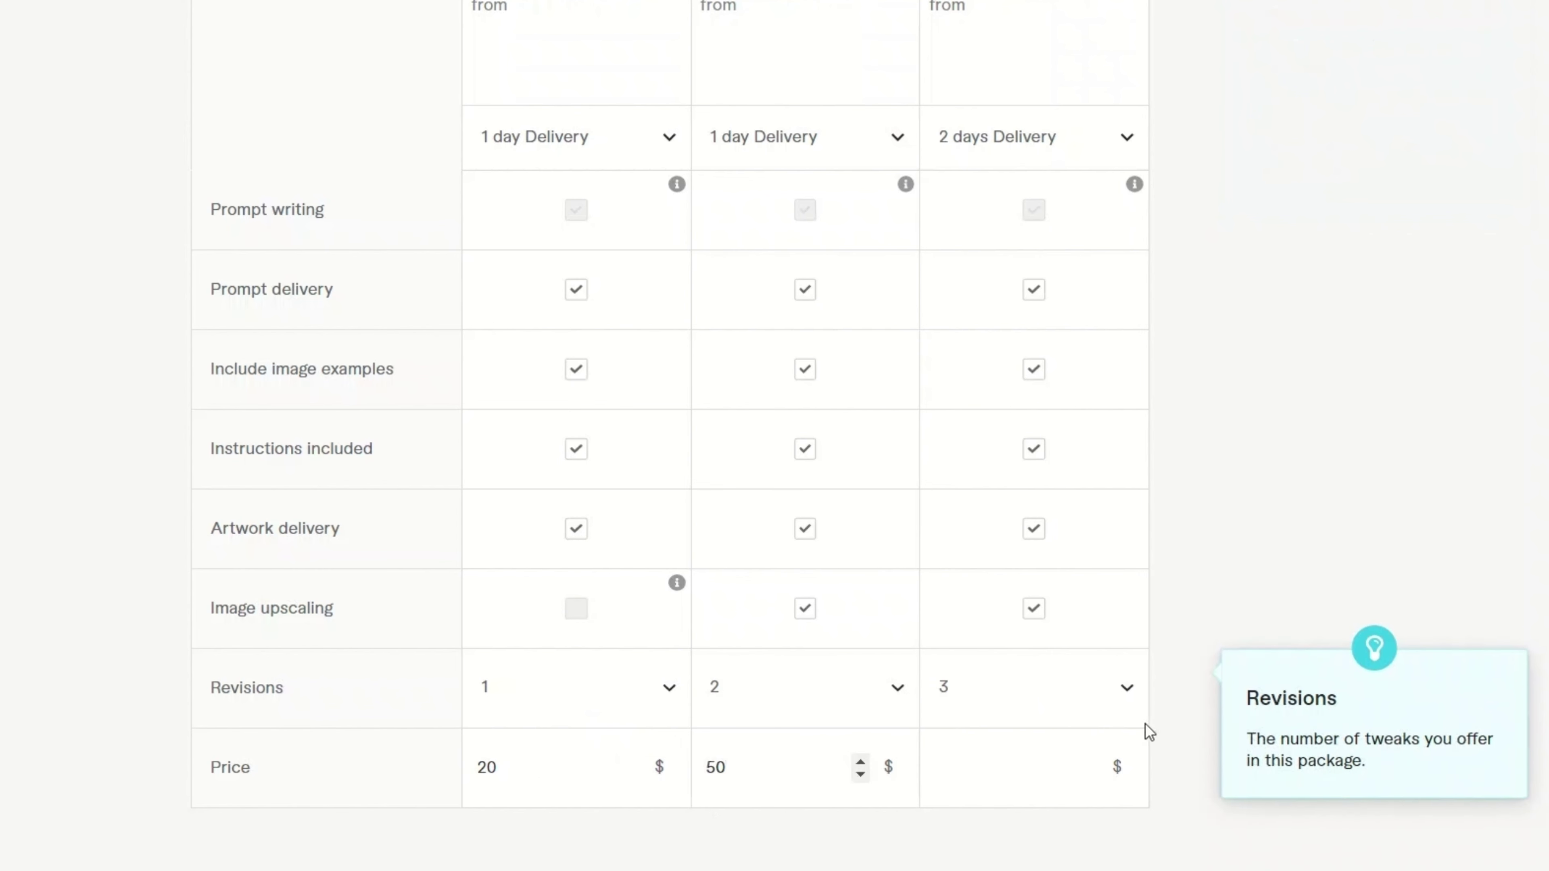
left_click(1039, 773)
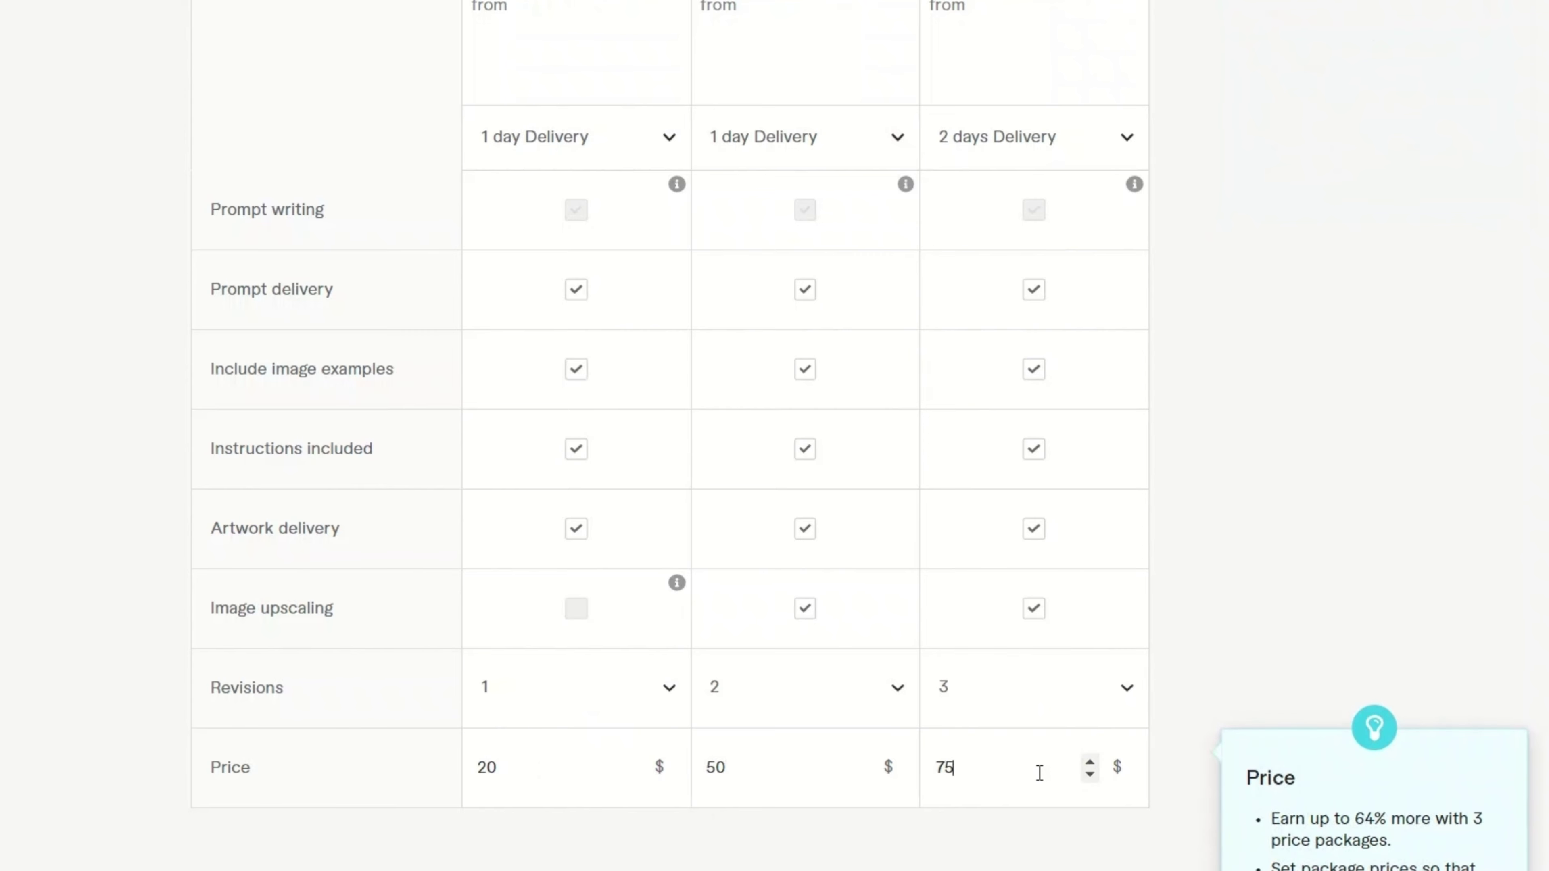
scroll(1320, 581, "down", 8)
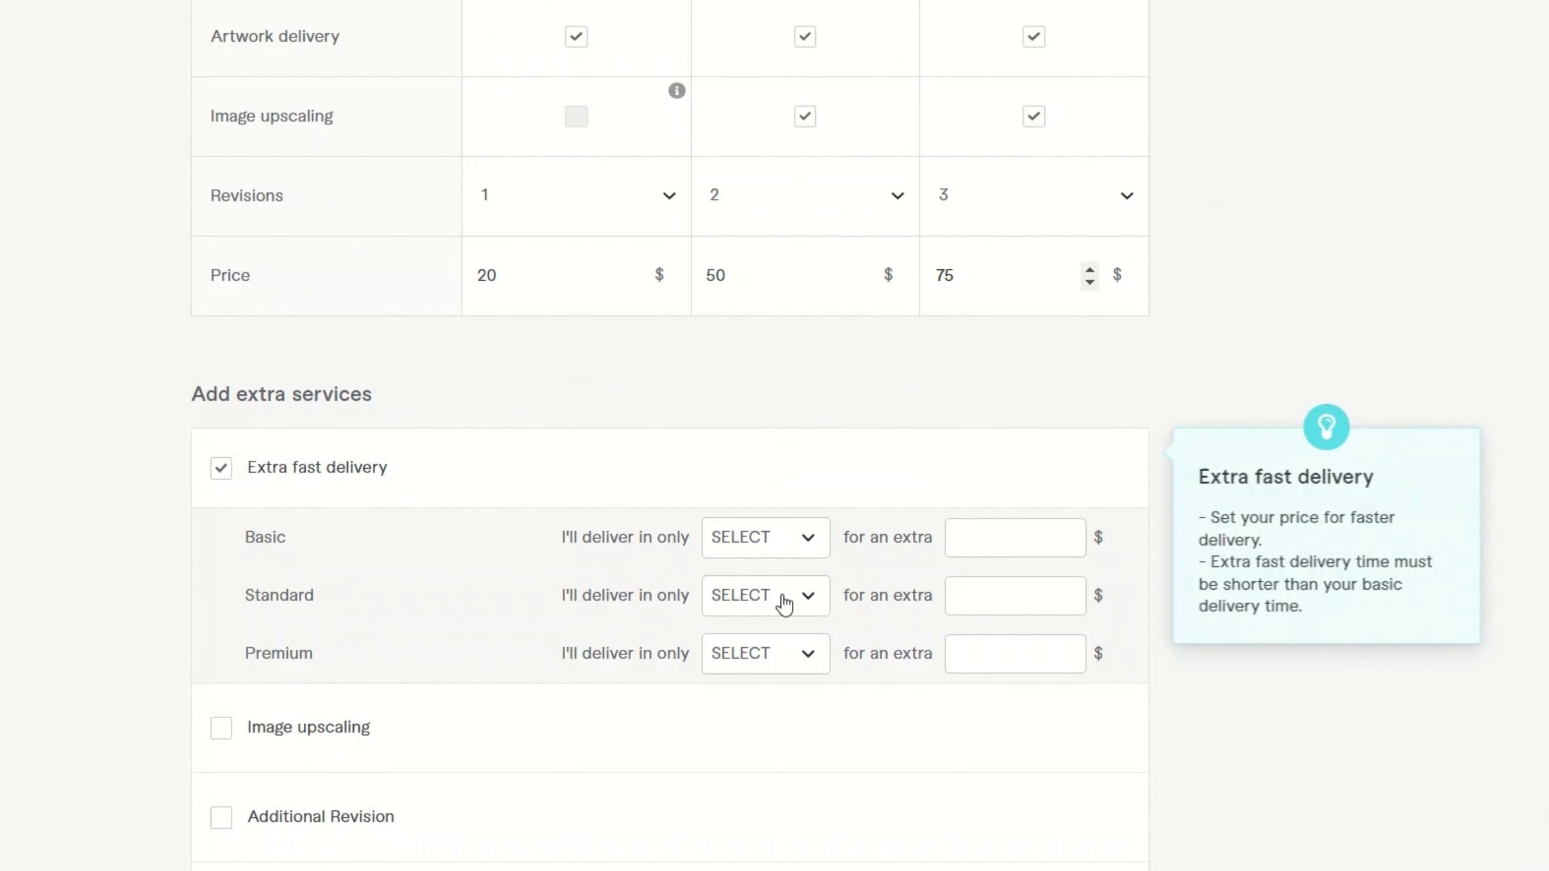
scroll(480, 430, "down", 2)
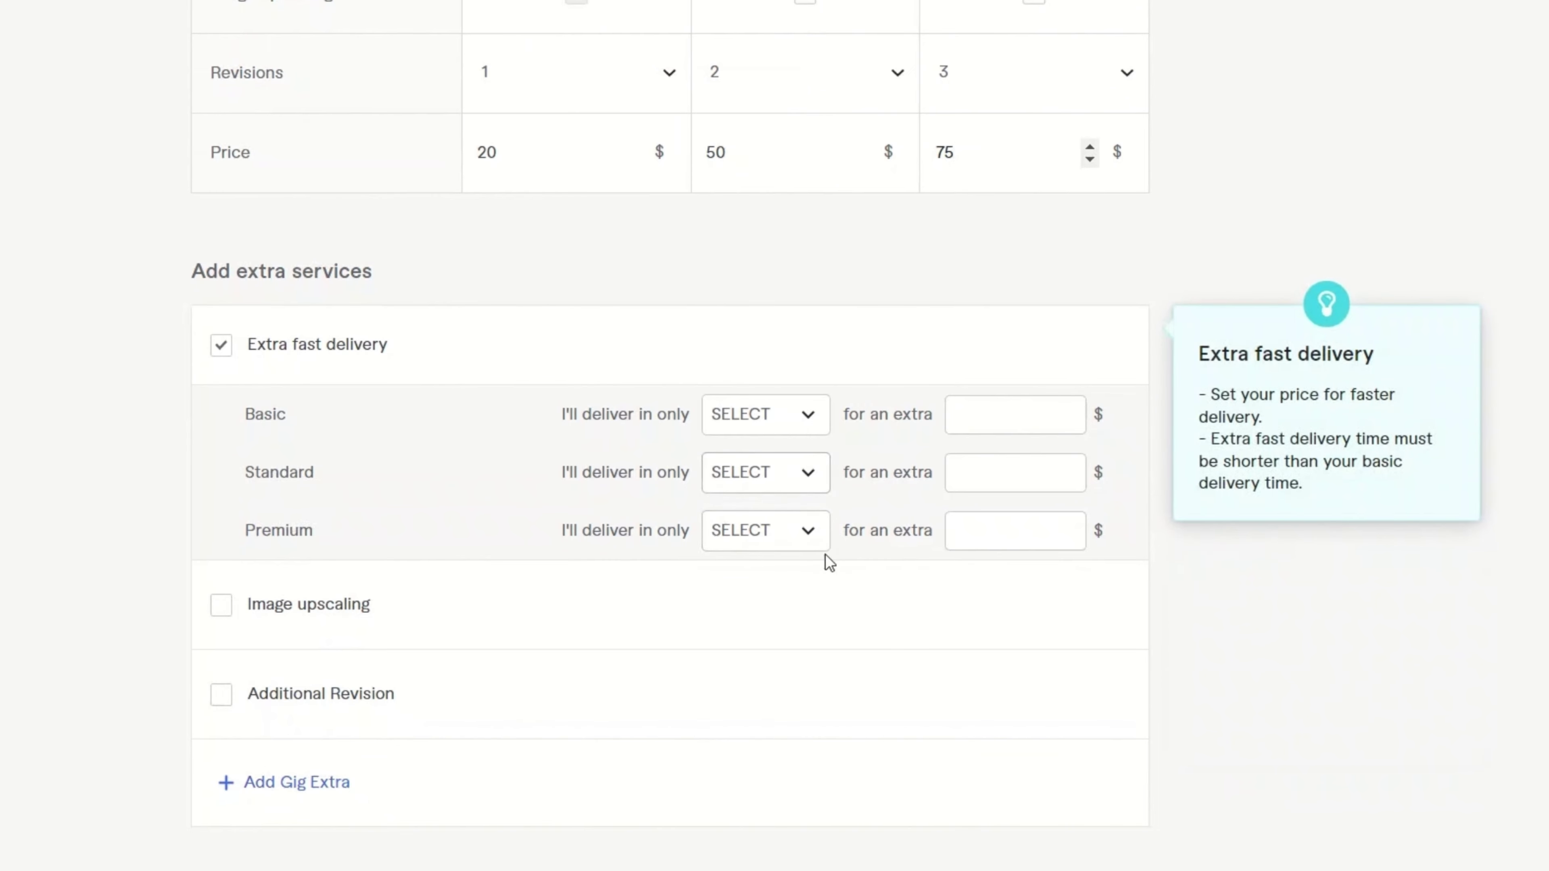
scroll(1069, 631, "down", 4)
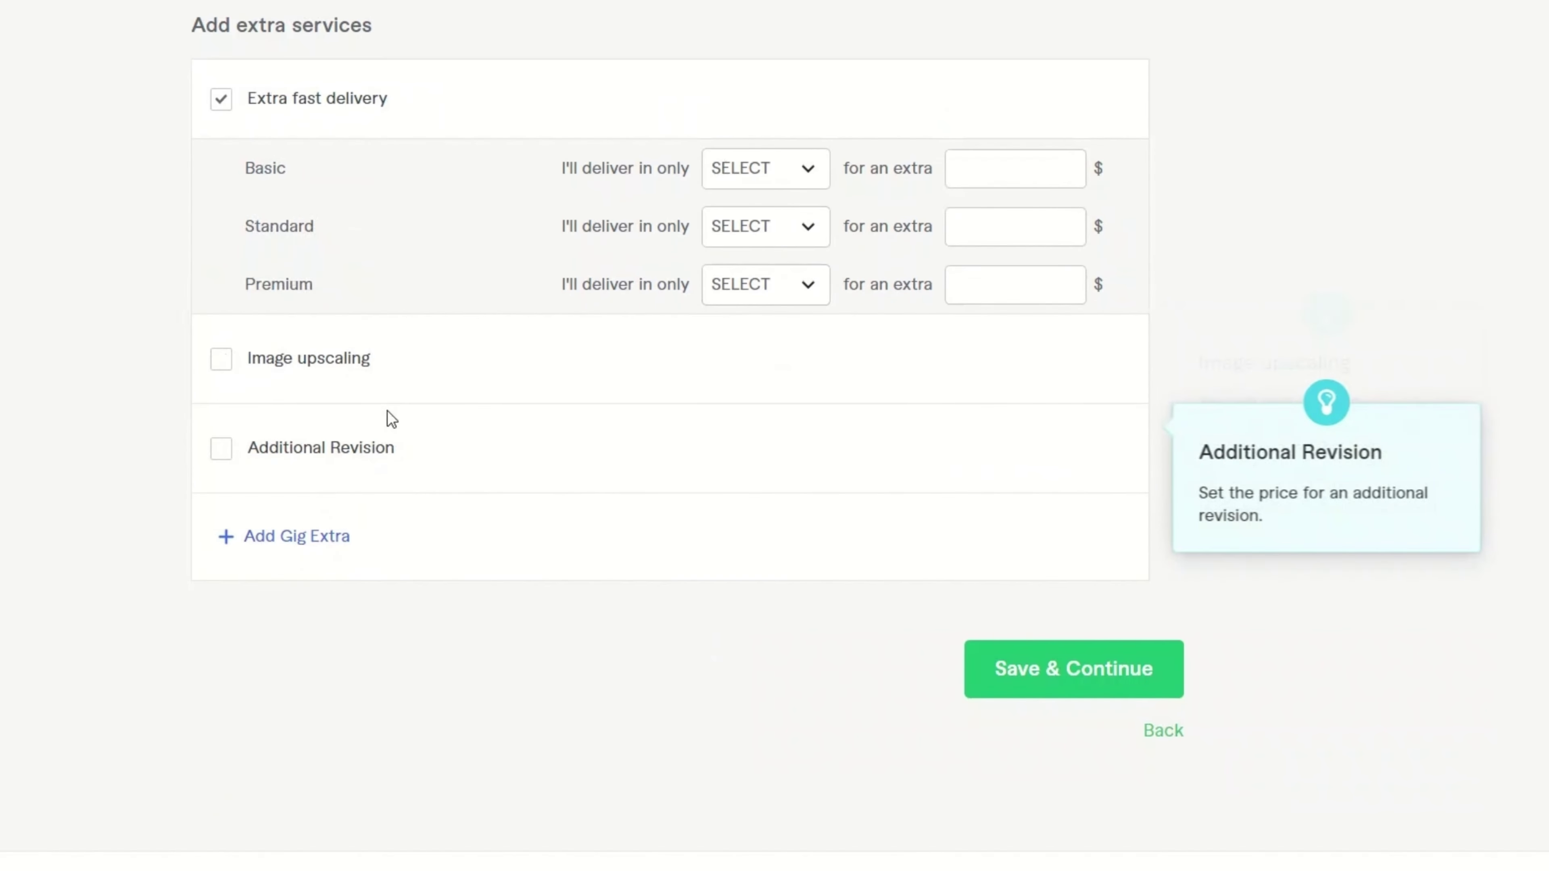
scroll(611, 395, "up", 8)
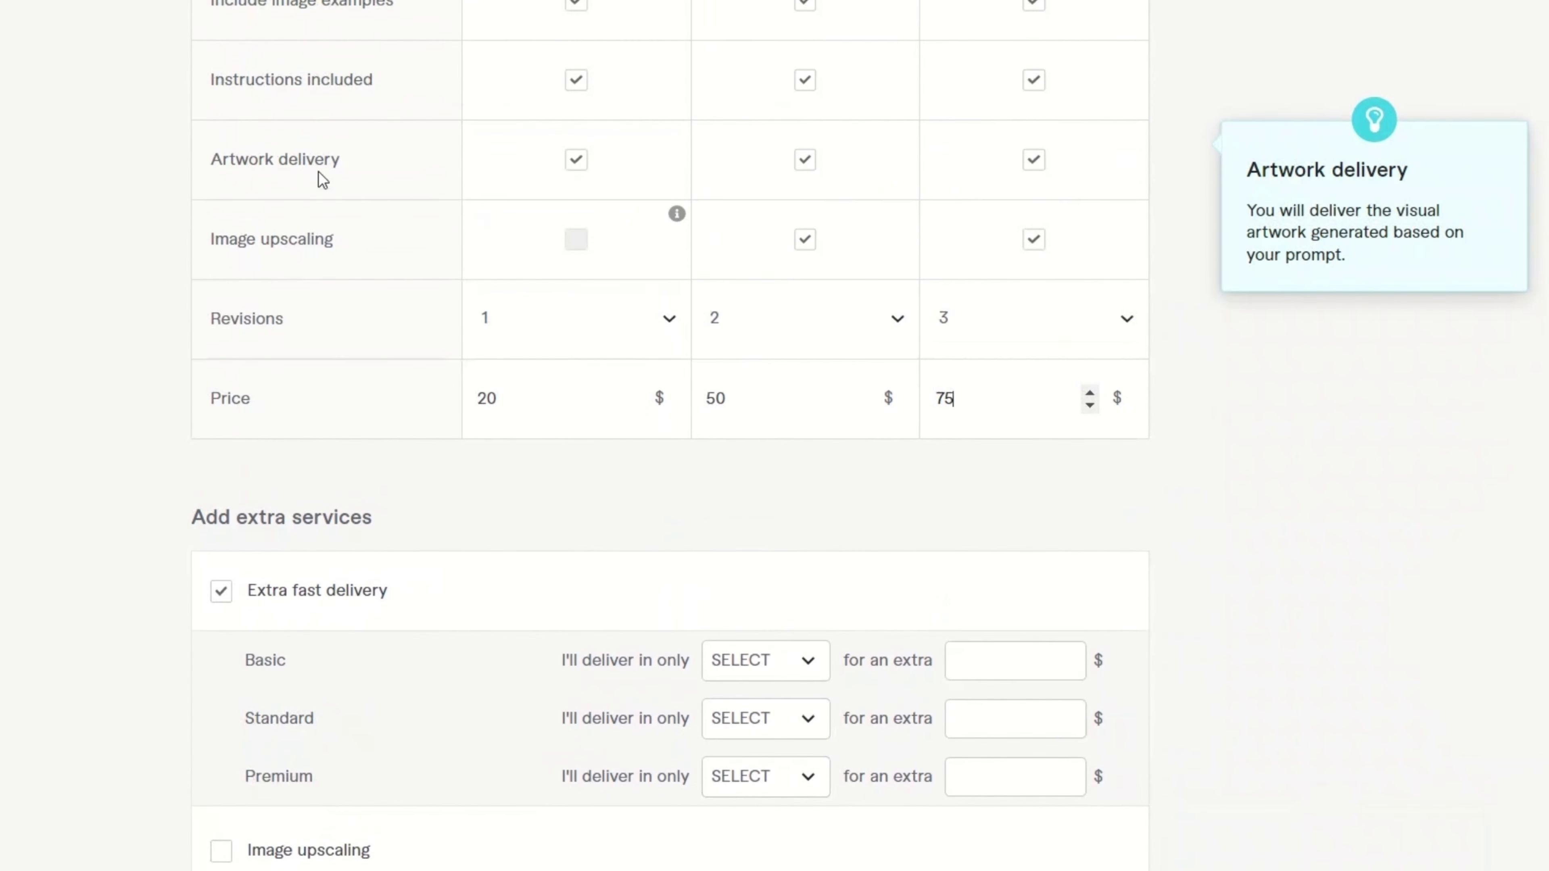
scroll(310, 690, "down", 1)
scroll(310, 689, "down", 5)
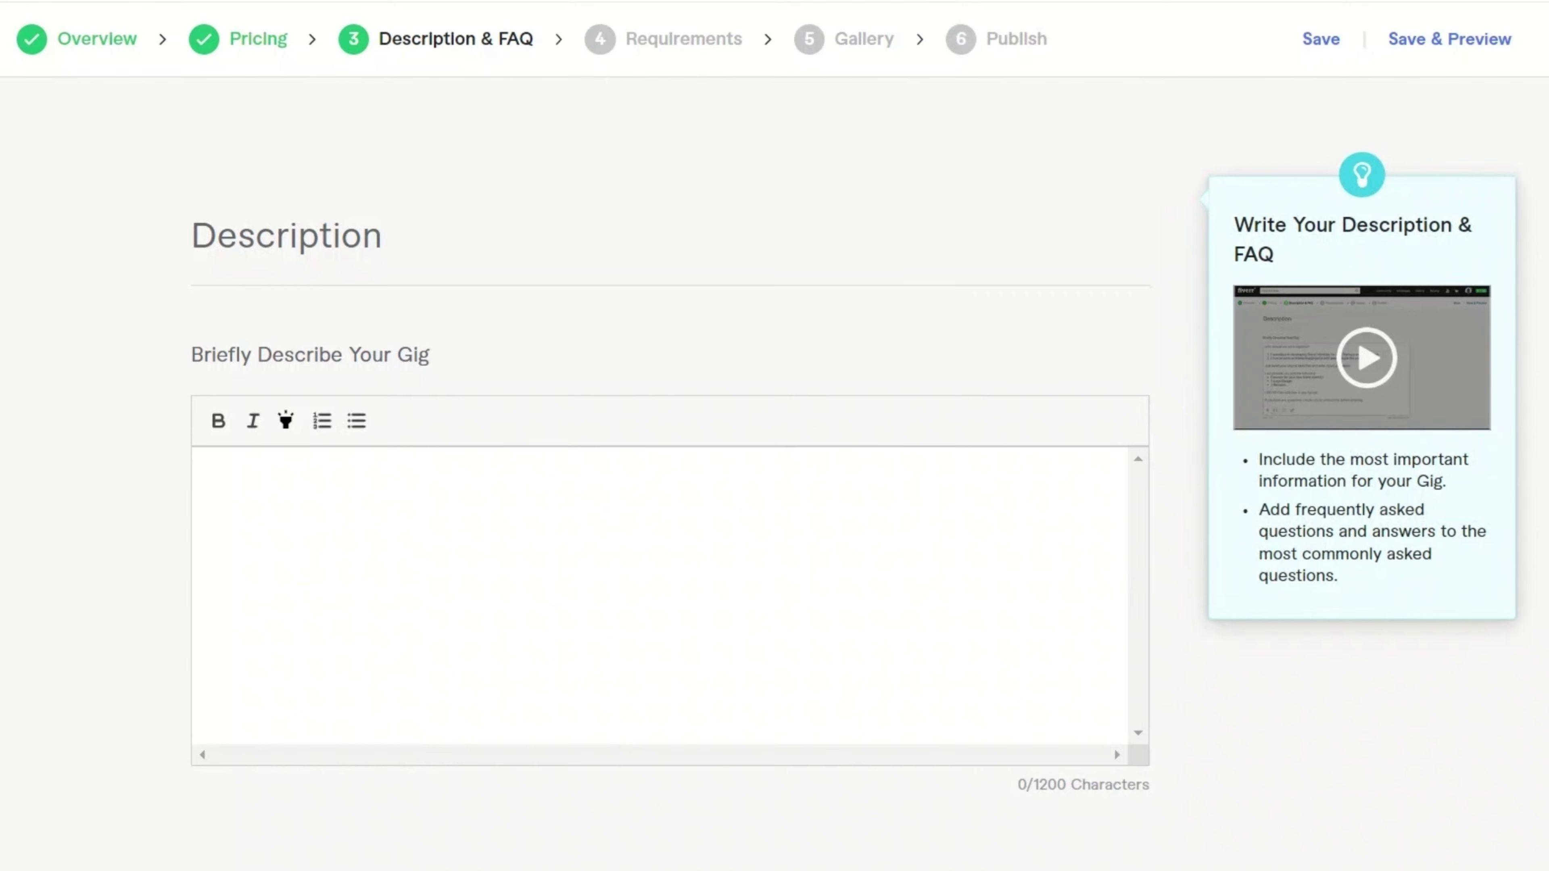
Copy ChatGPT's four-paragraph gig description for AI-generated art
key("alt+Tab")
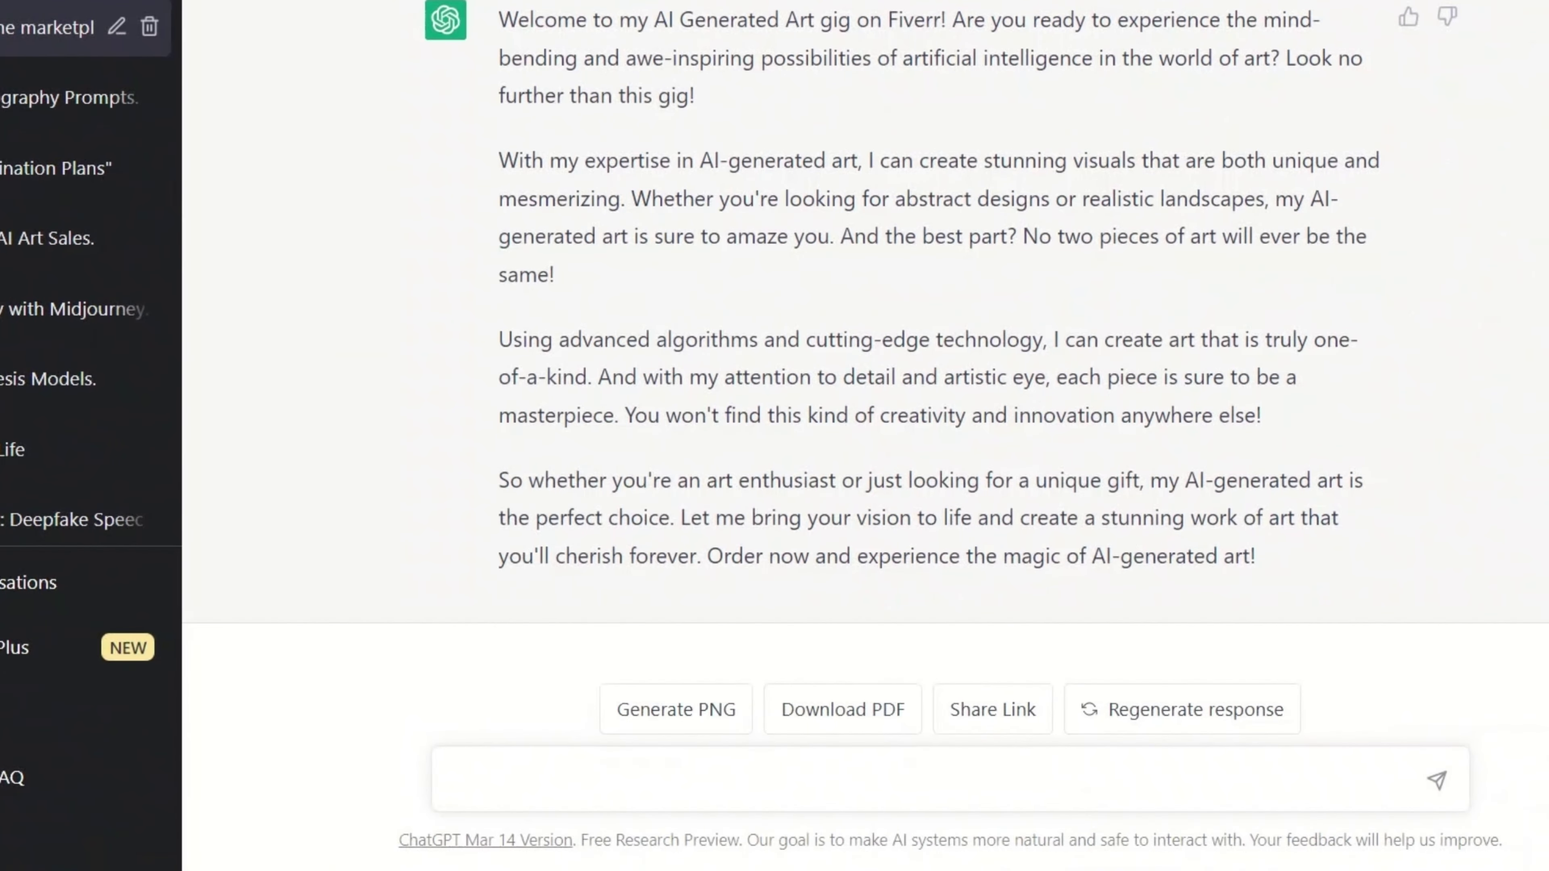
scroll(1081, 451, "up", 4)
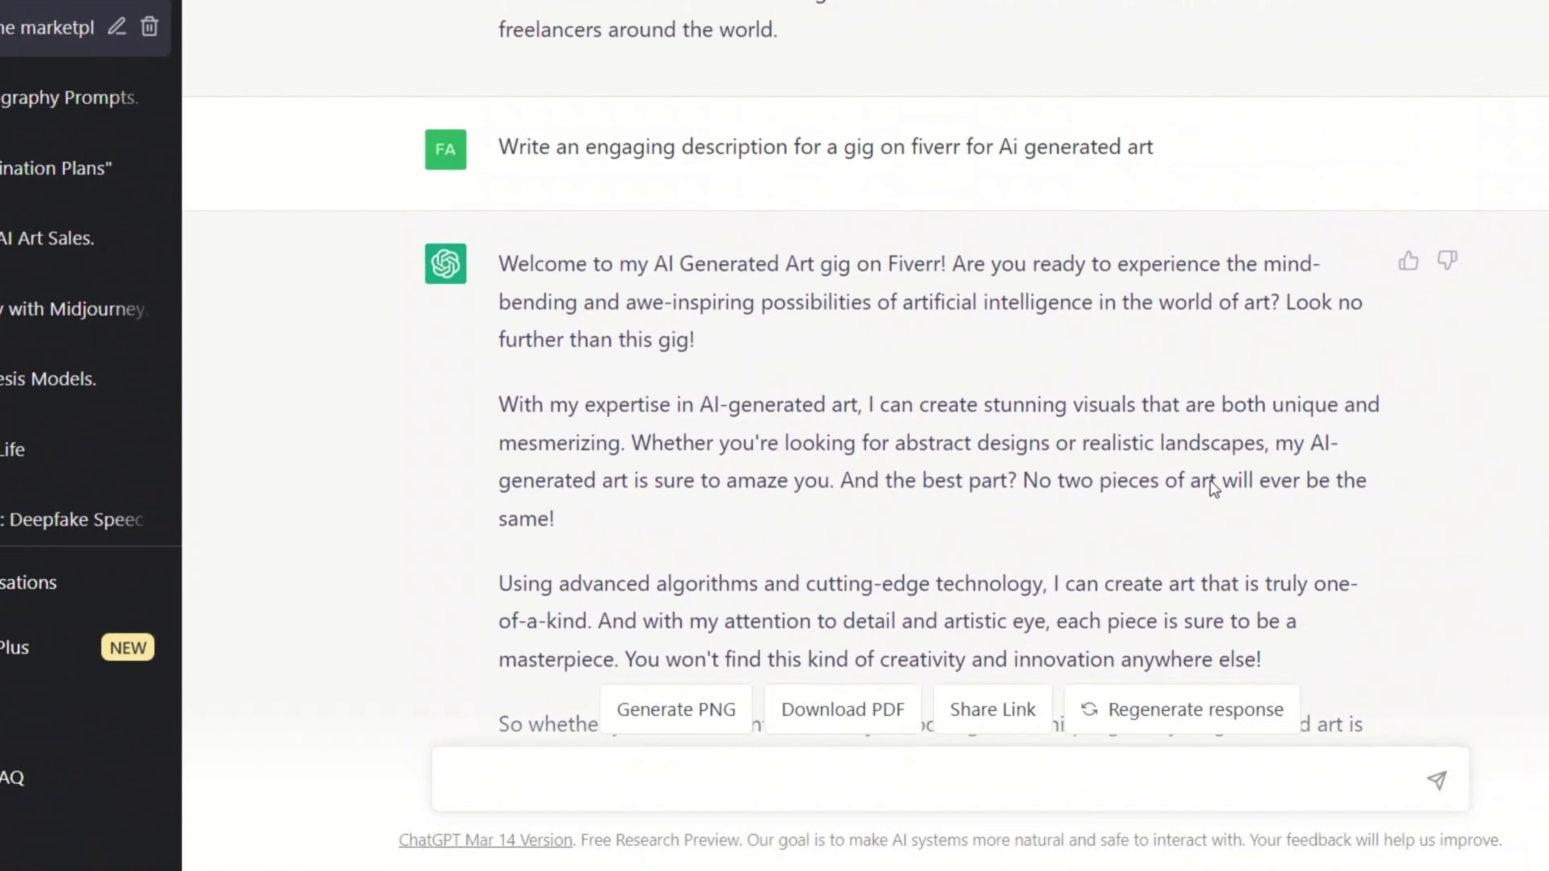
scroll(846, 371, "up", 2)
left_click_drag(517, 269, 1165, 300)
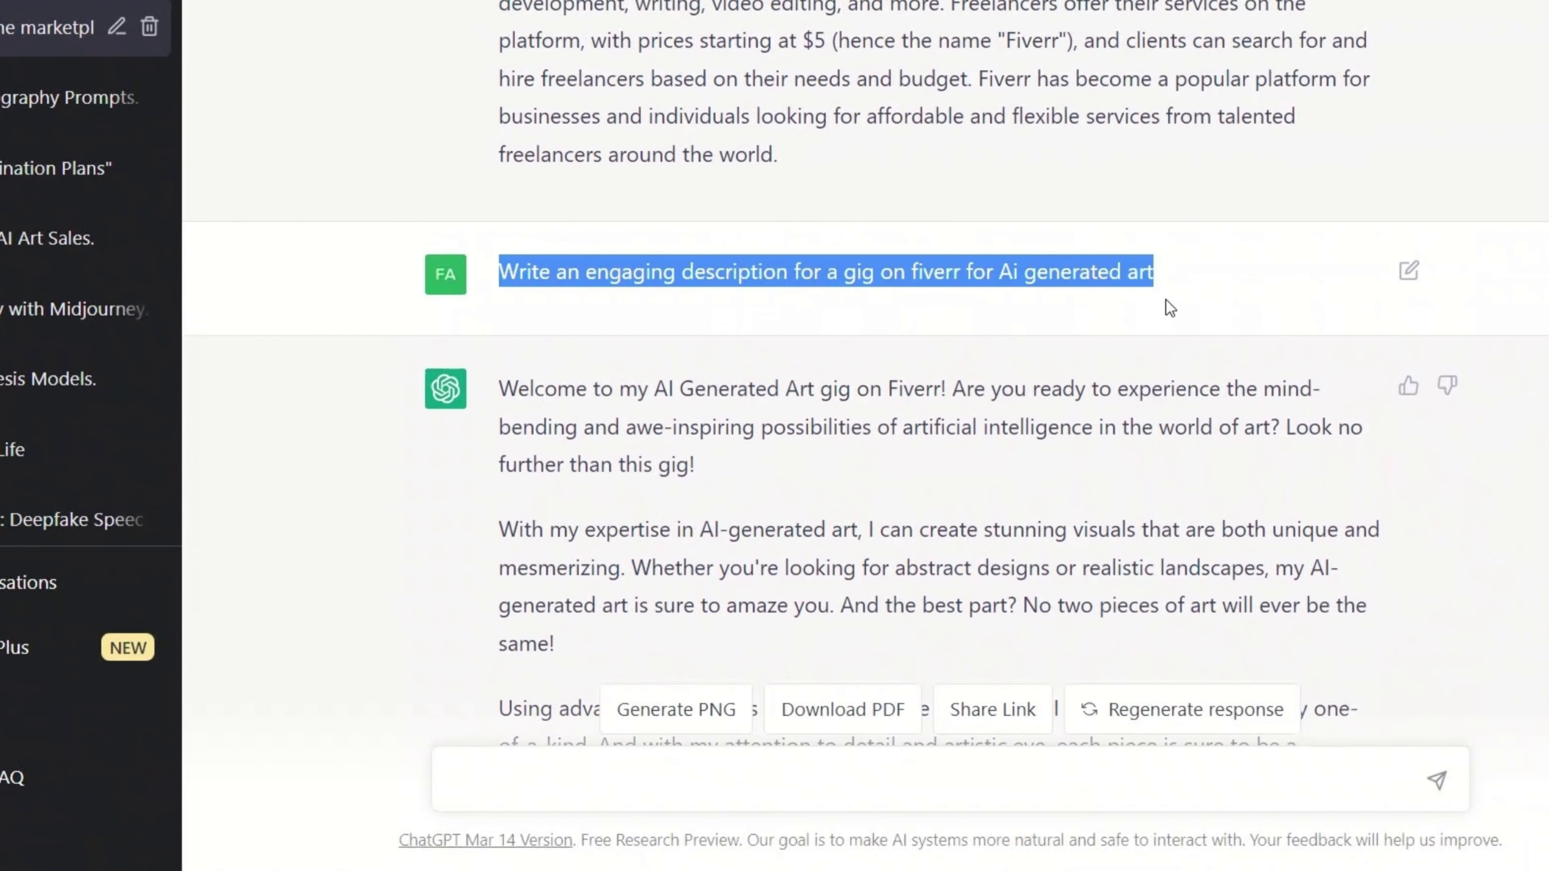
scroll(976, 284, "down", 4)
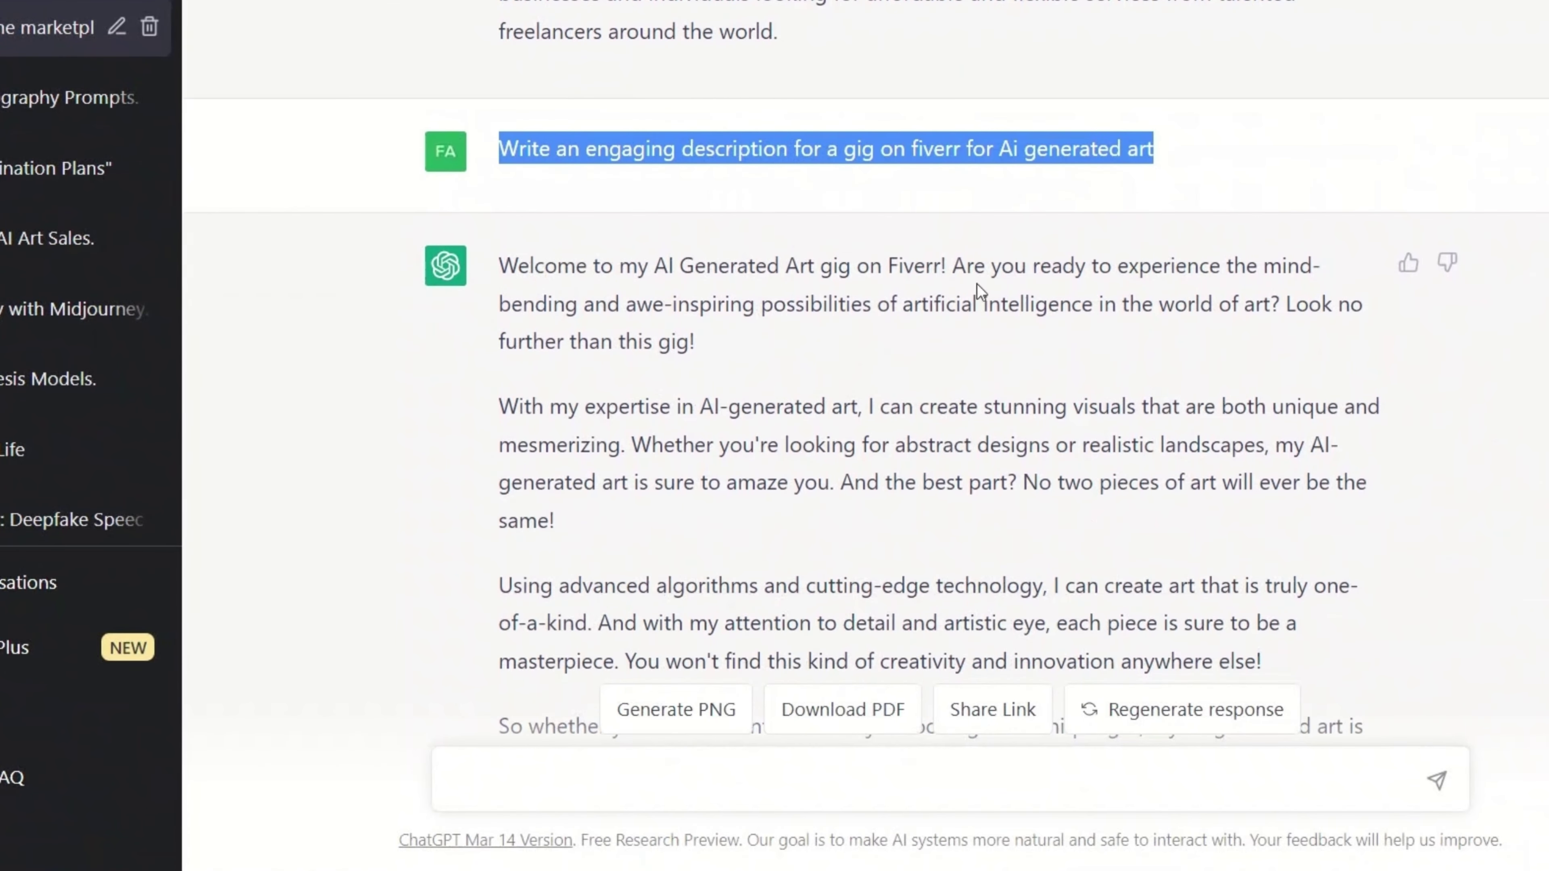
left_click_drag(499, 142, 503, 65)
key("ctrl+c")
scroll(1260, 601, "down", 2)
right_click(572, 195)
left_click(618, 222)
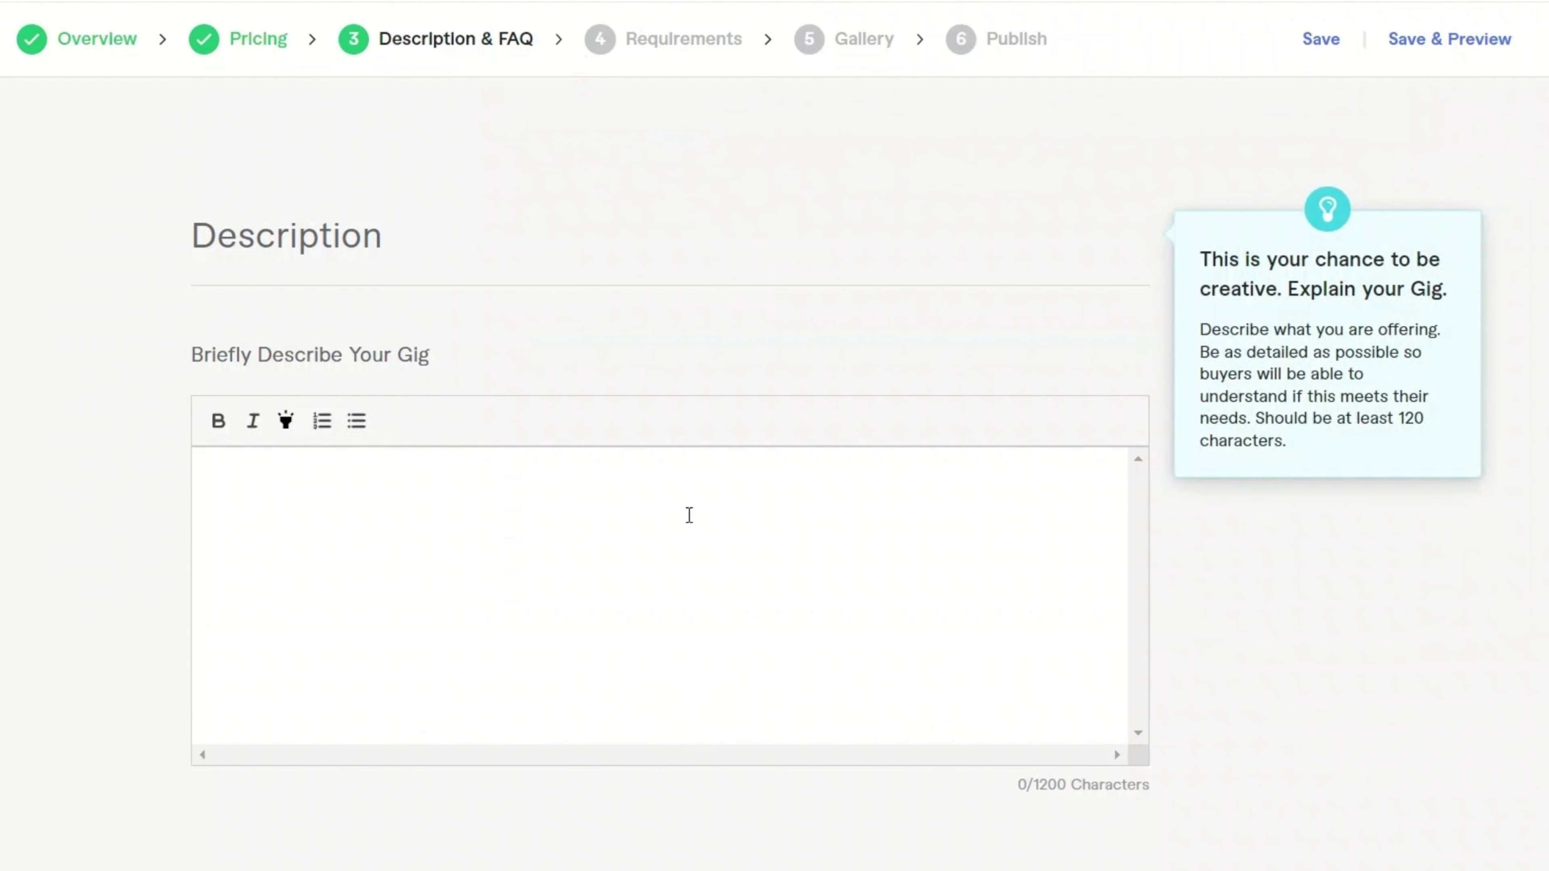
Paste the ChatGPT description into the gig and save it
key("ctrl+v")
scroll(1186, 634, "down", 8)
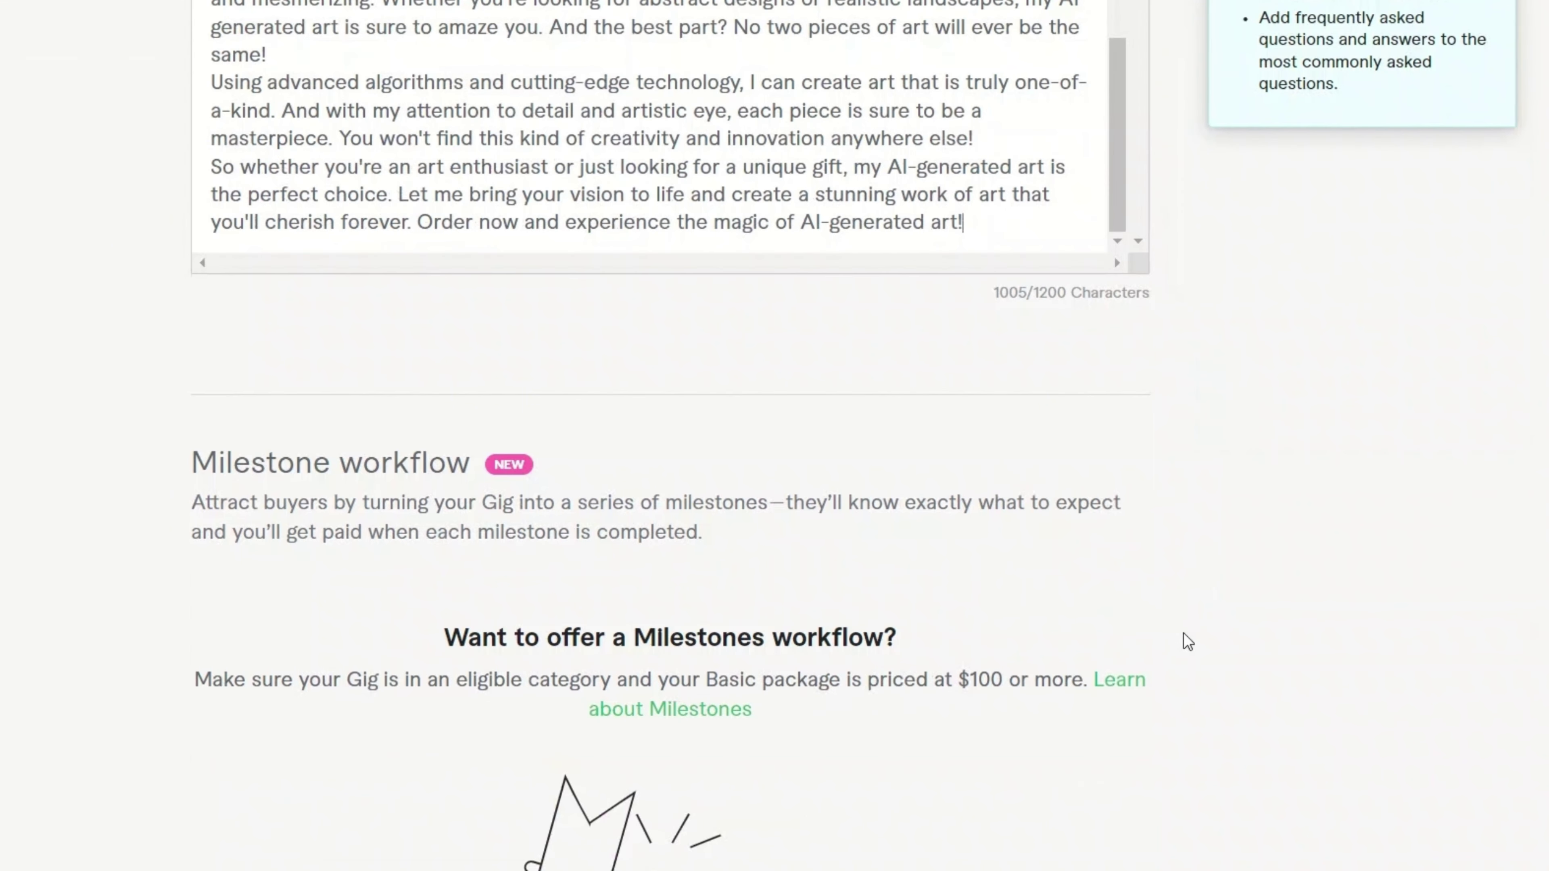
scroll(694, 595, "down", 10)
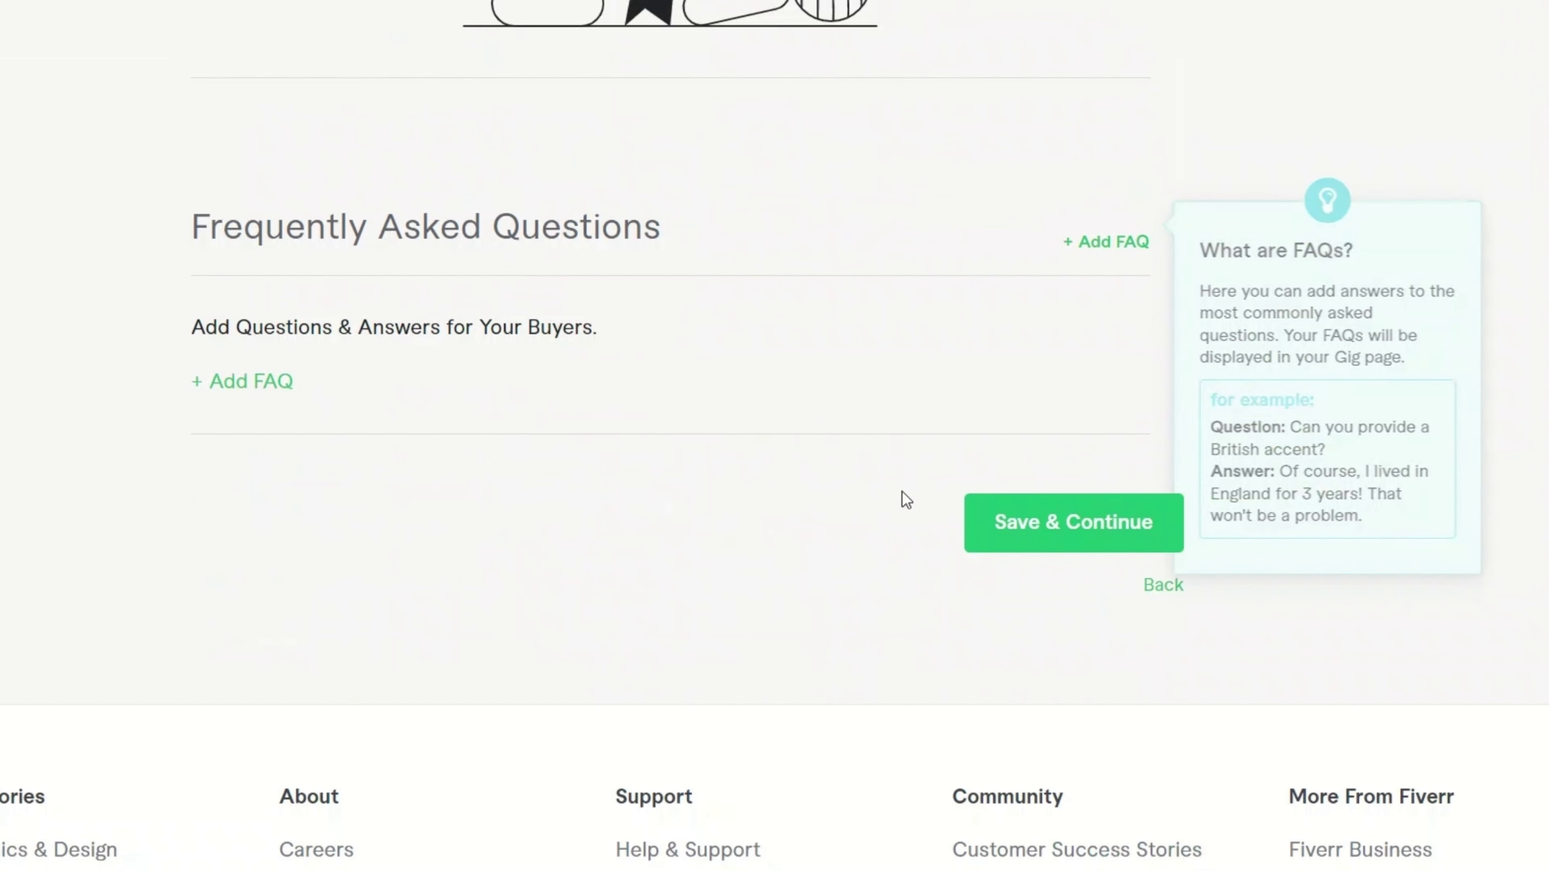
left_click(1074, 523)
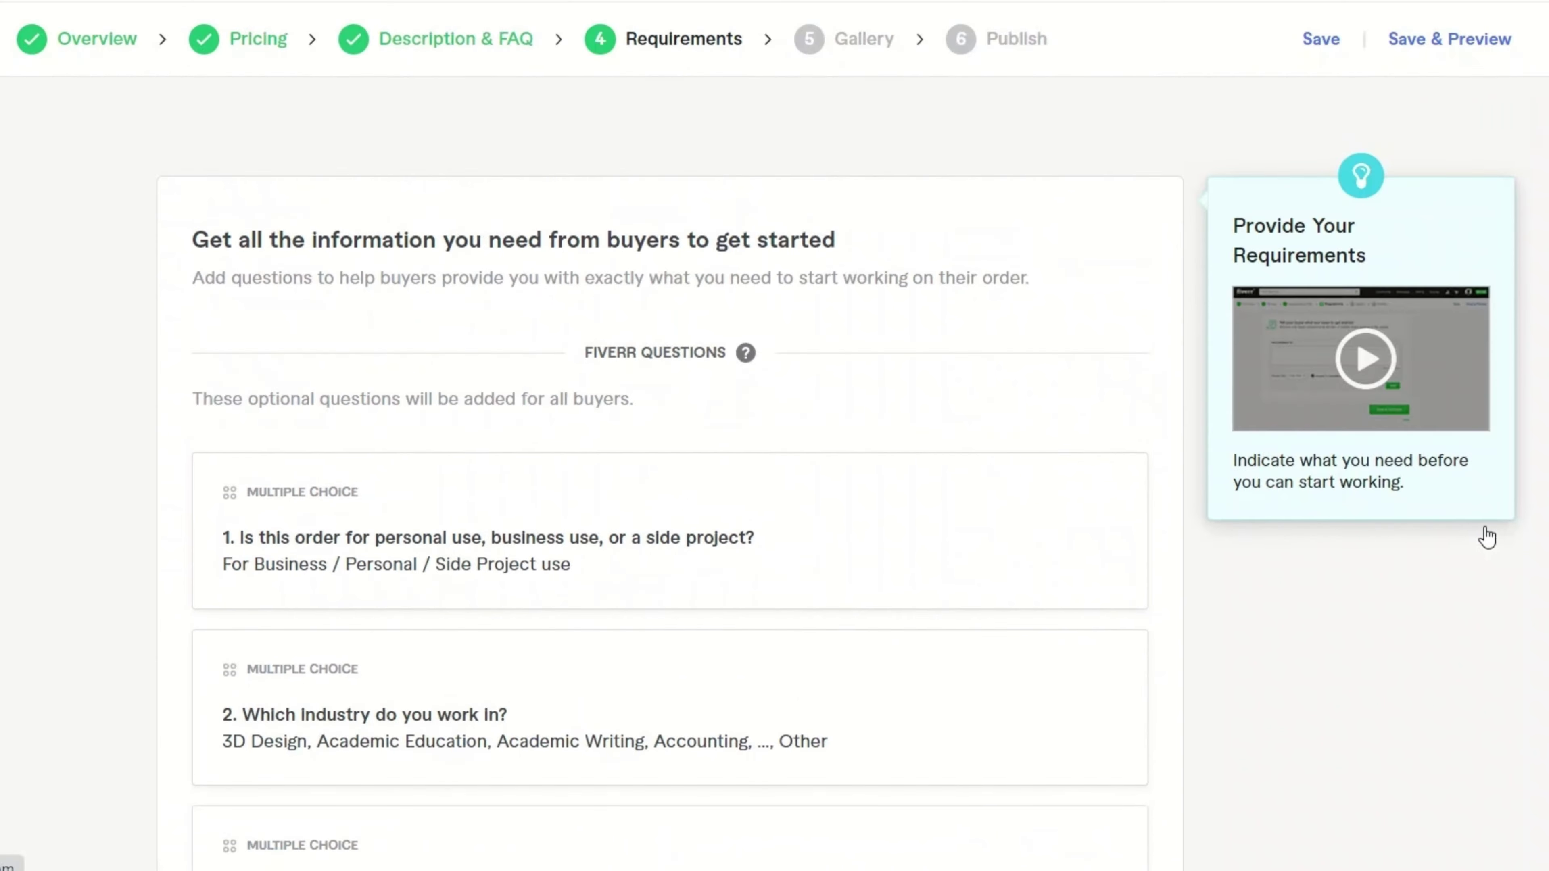
Add a required buyer question asking for specific requirements and output image resolution, then save
scroll(1103, 322, "down", 4)
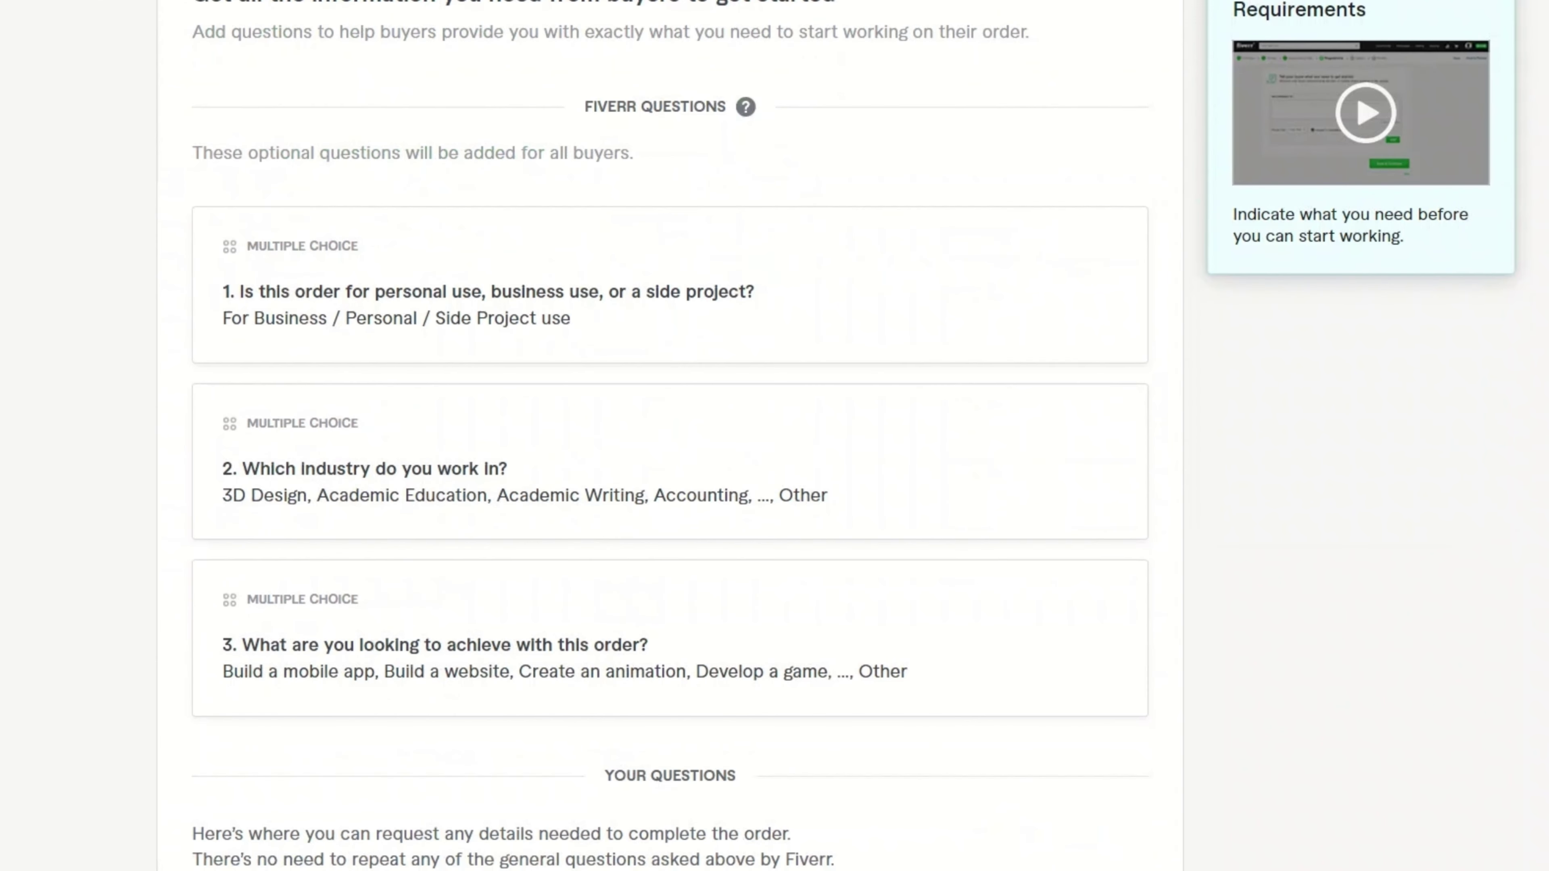
scroll(321, 344, "down", 4)
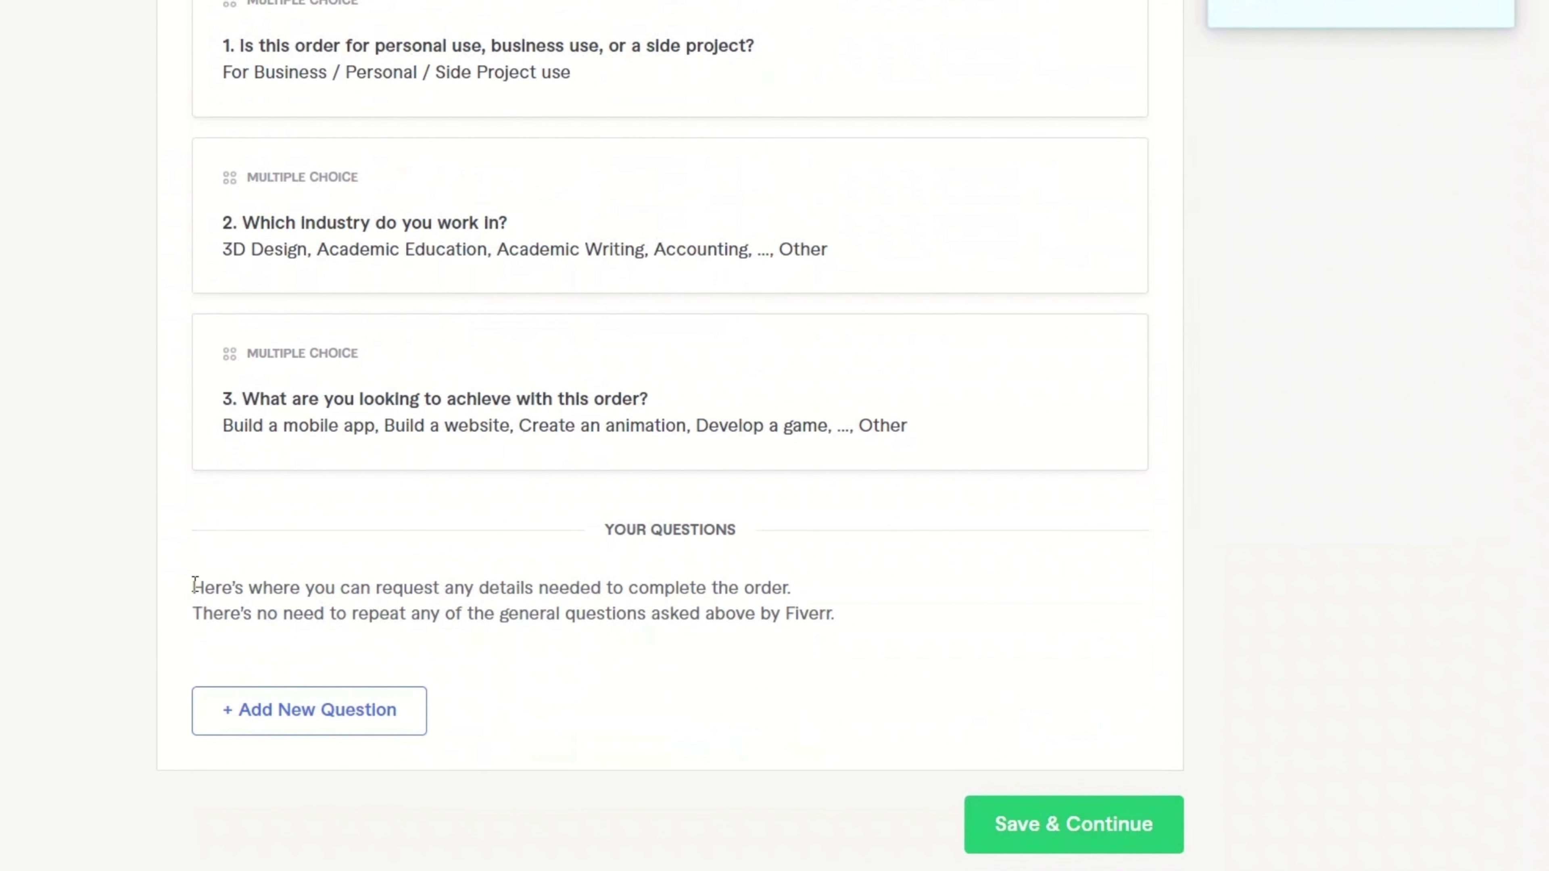
left_click_drag(195, 584, 888, 615)
scroll(890, 615, "down", 4)
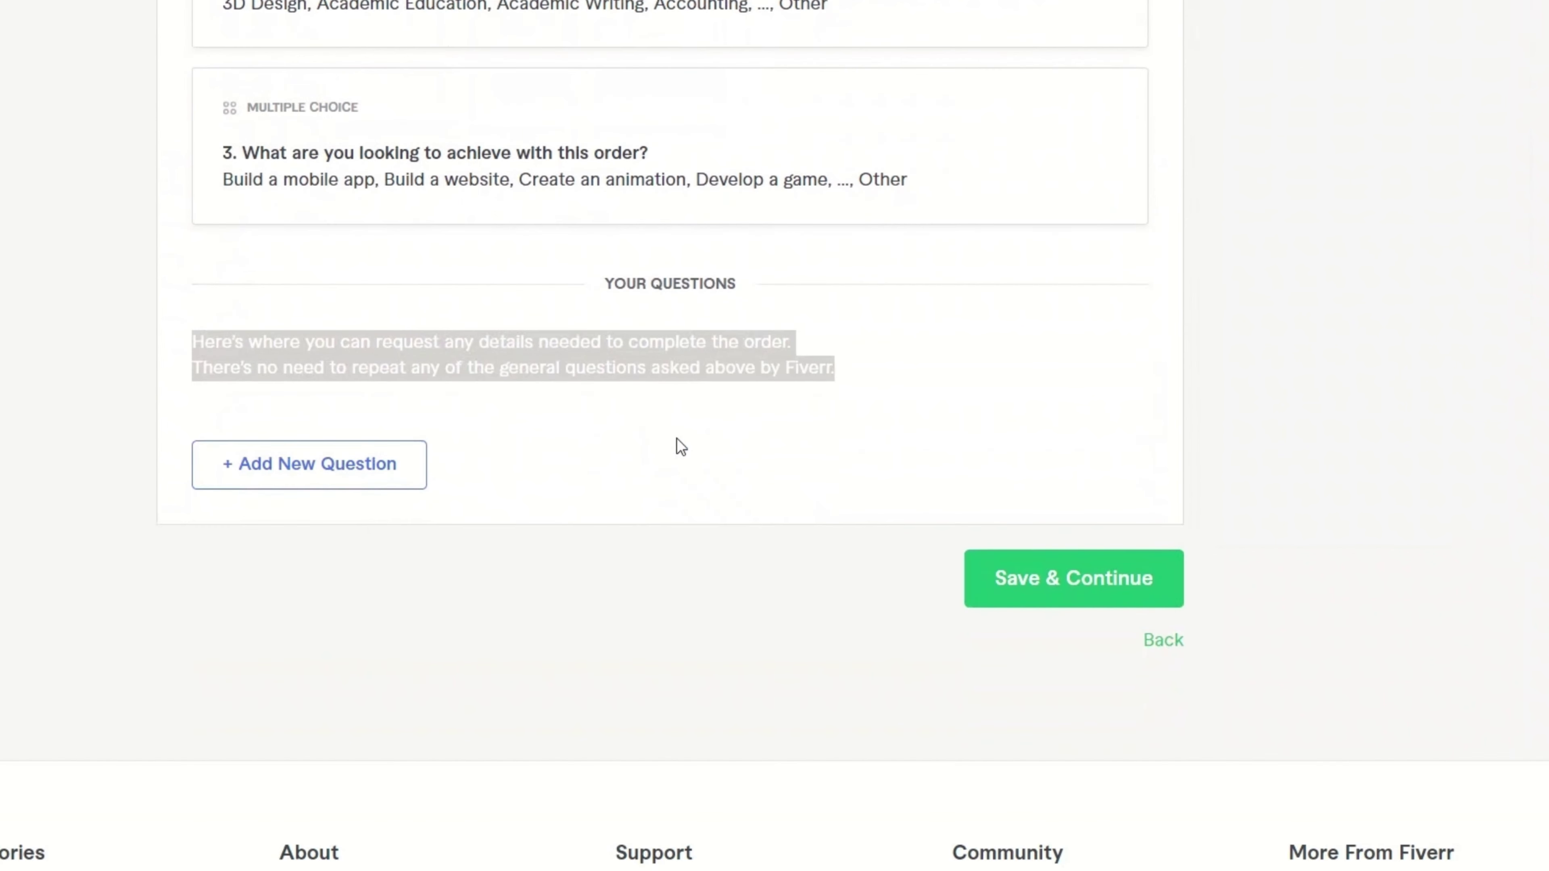
left_click(1117, 604)
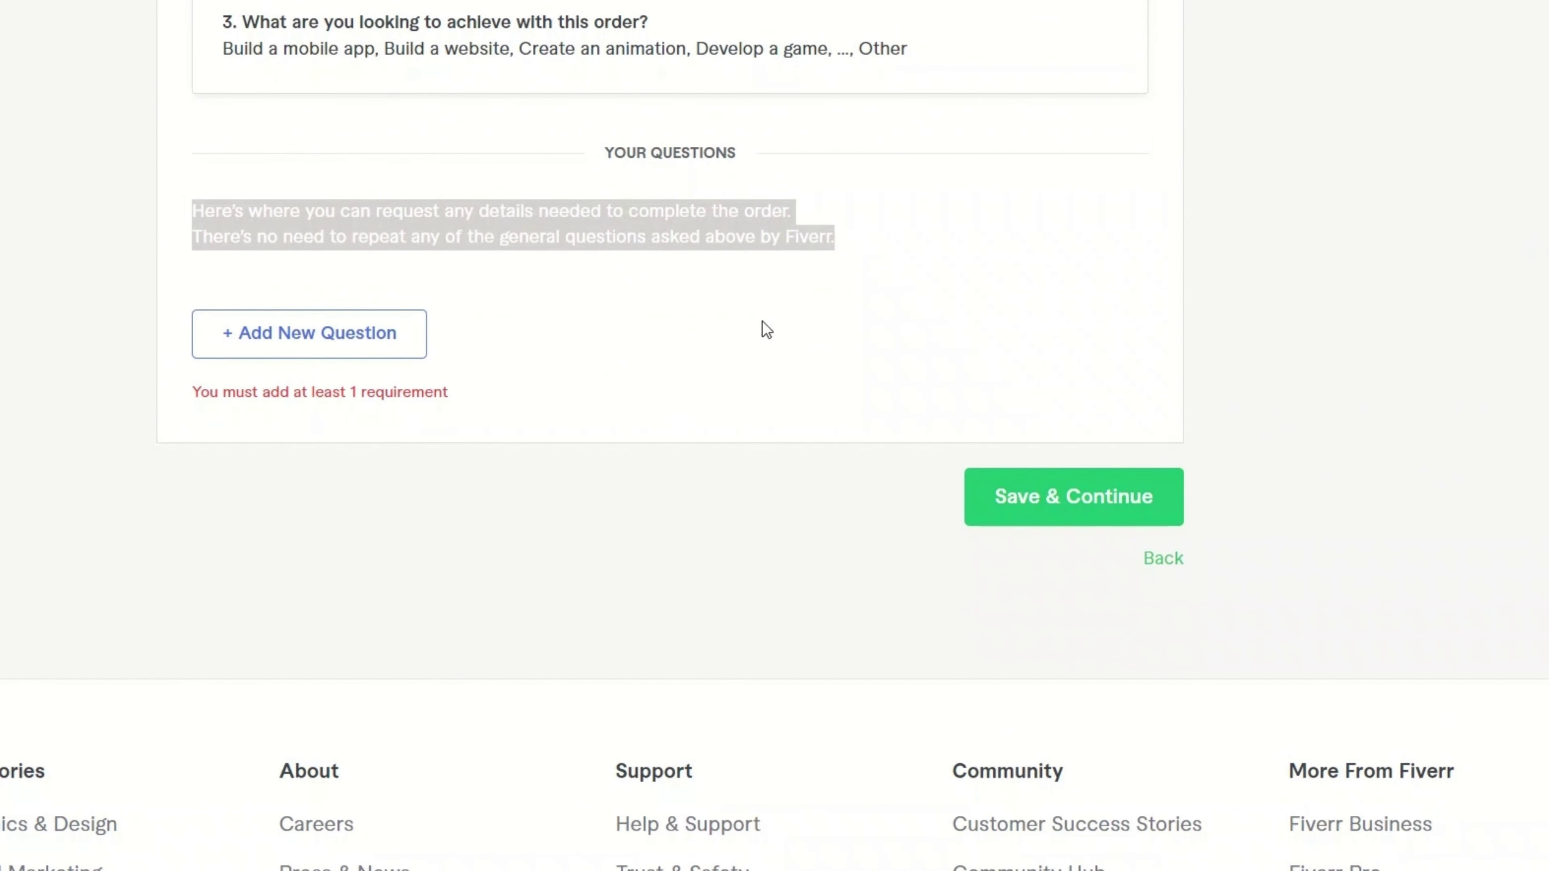
left_click(341, 341)
type("Please add any specific requirements you have including the resolution of the output images.")
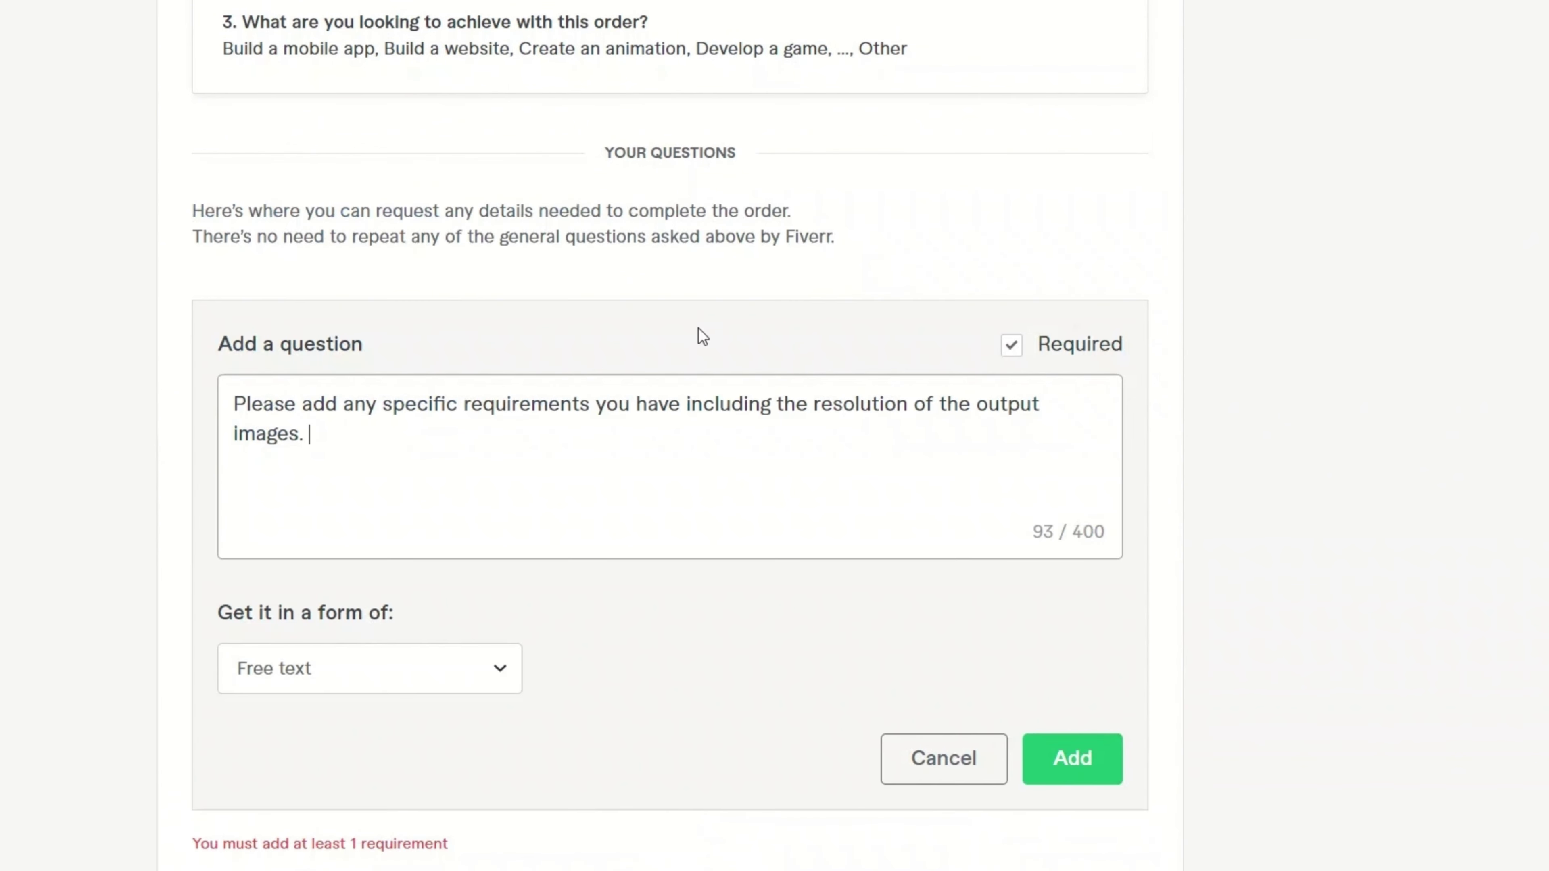
scroll(976, 586, "down", 2)
left_click(1072, 636)
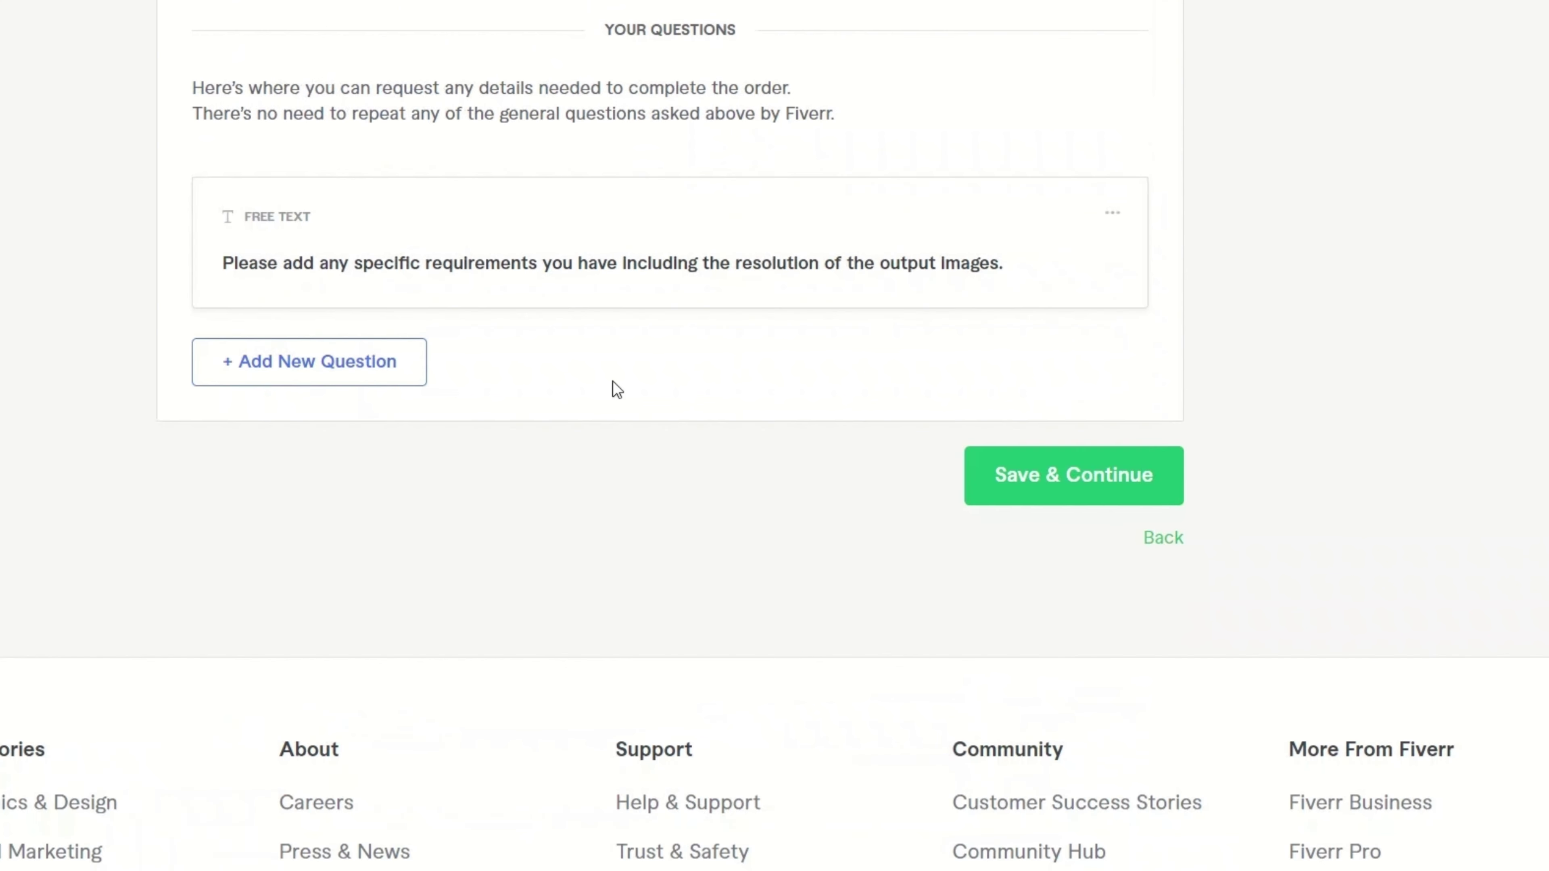
left_click(1092, 485)
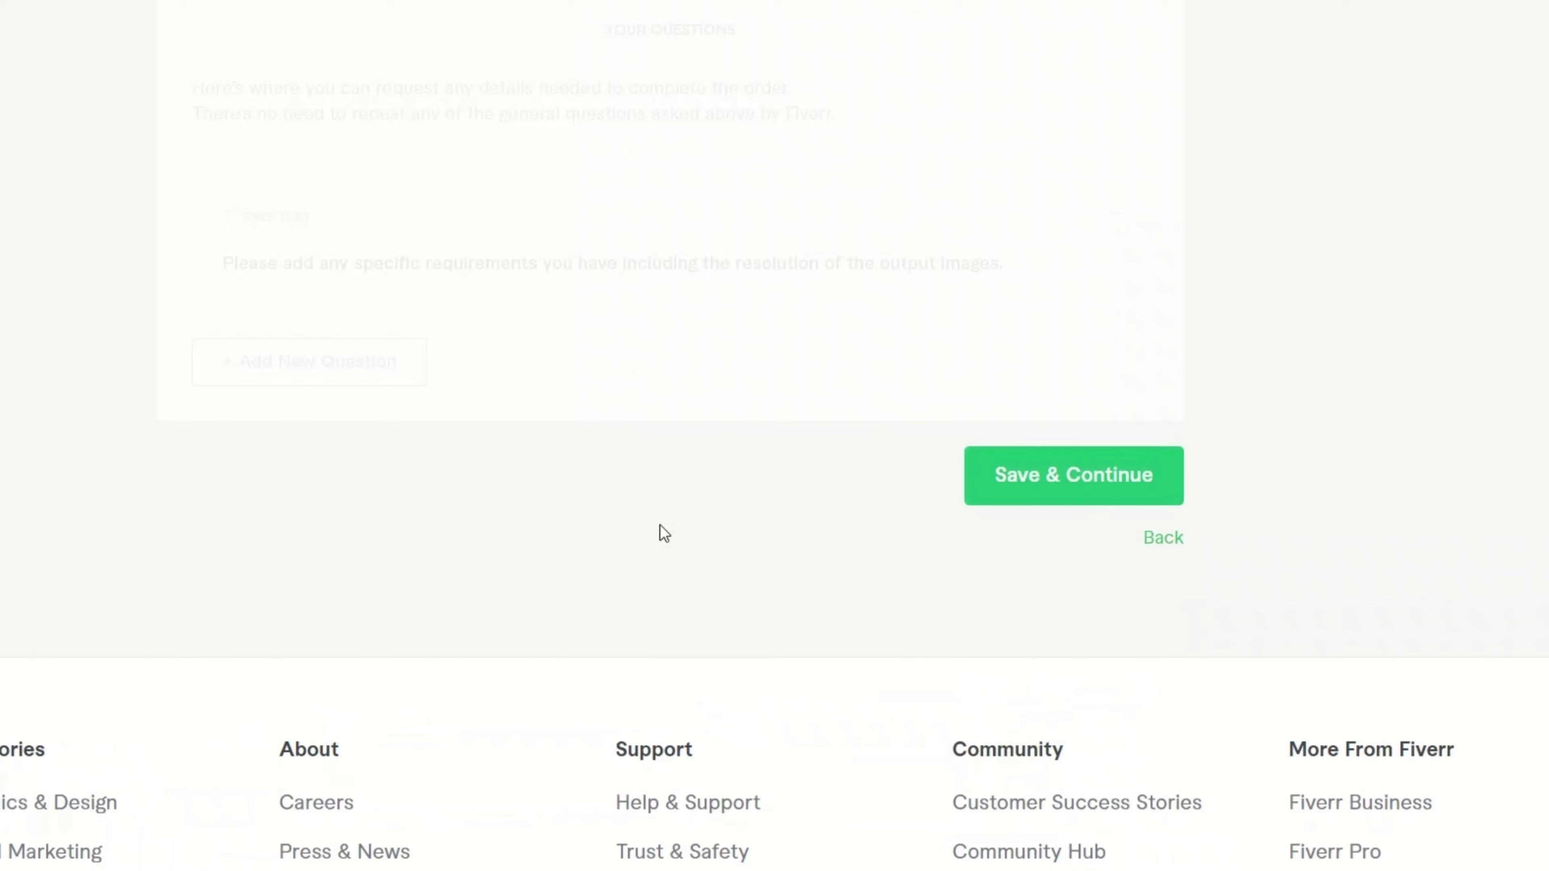
Confirm the own-work declaration for the three gallery artworks and save the Gallery page
scroll(588, 683, "down", 2)
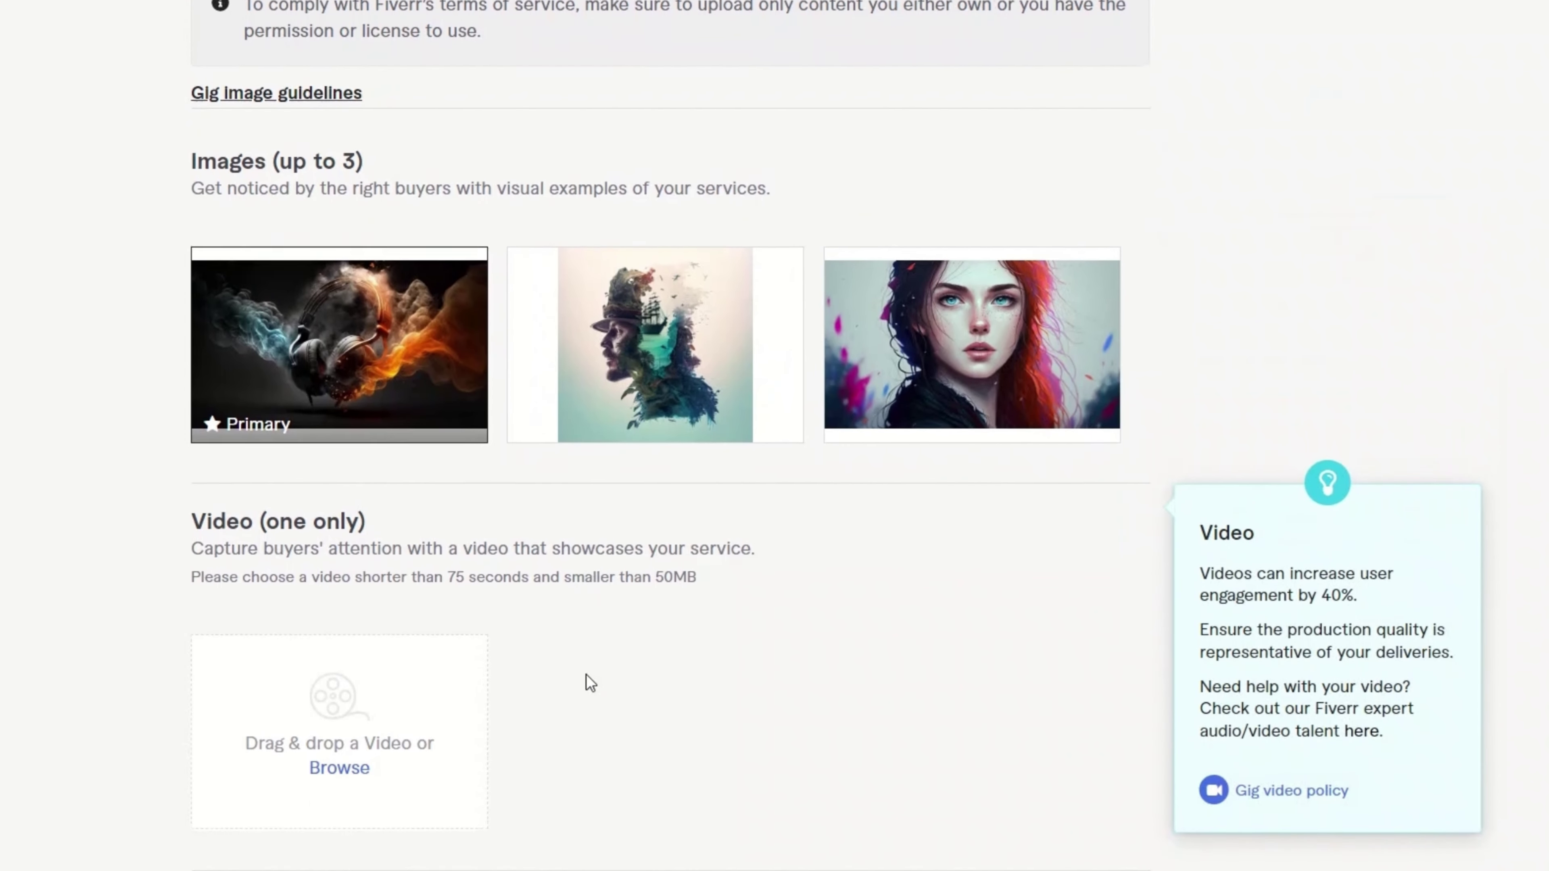
scroll(585, 674, "up", 1)
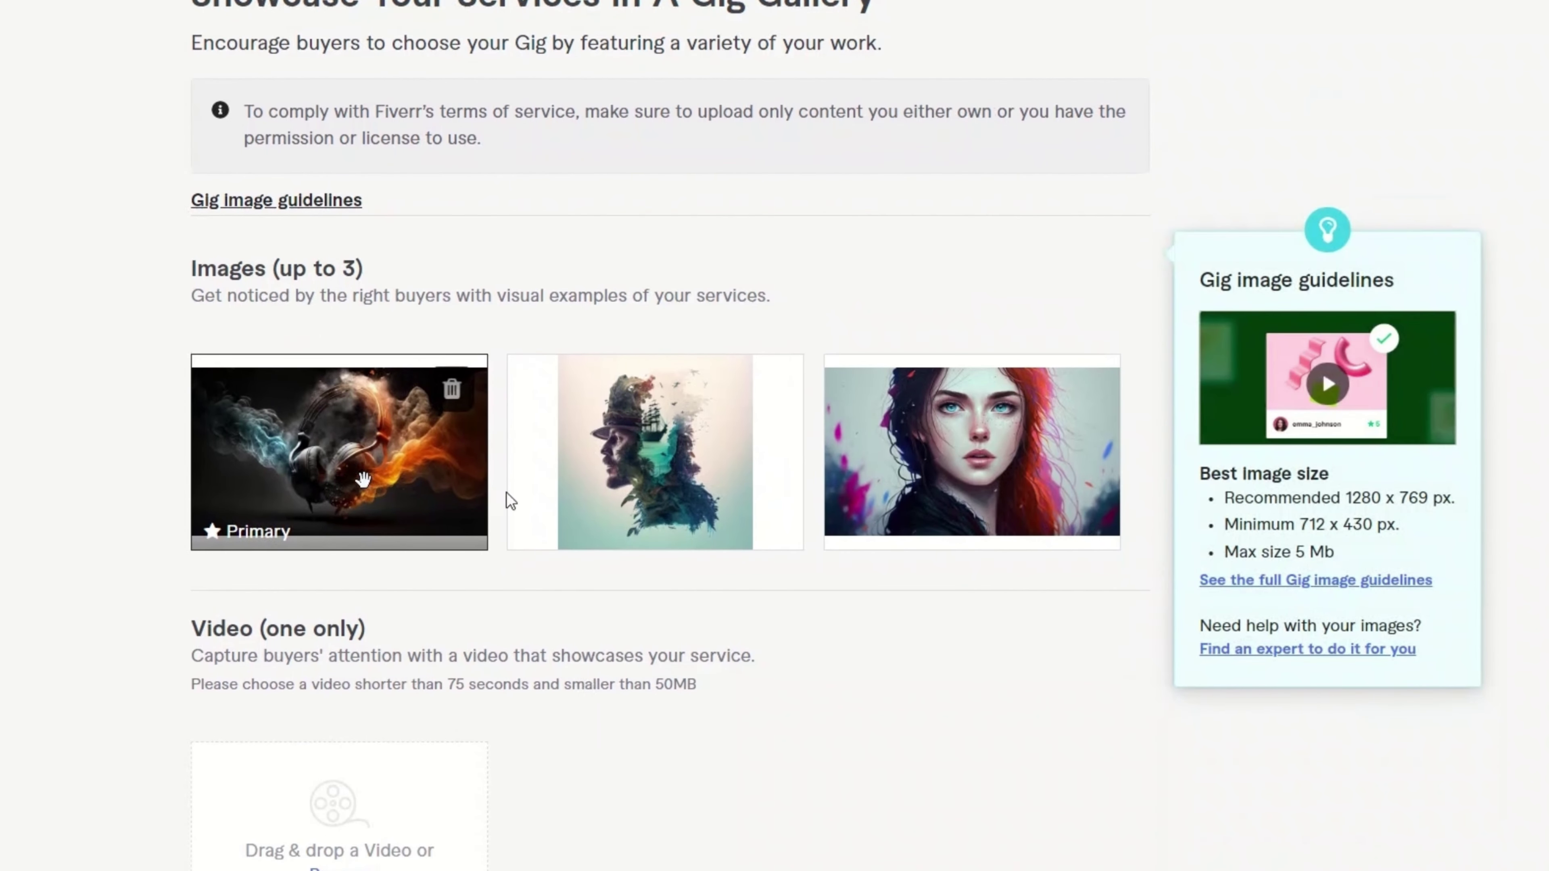
scroll(702, 600, "down", 6)
scroll(703, 600, "down", 6)
scroll(734, 595, "up", 3)
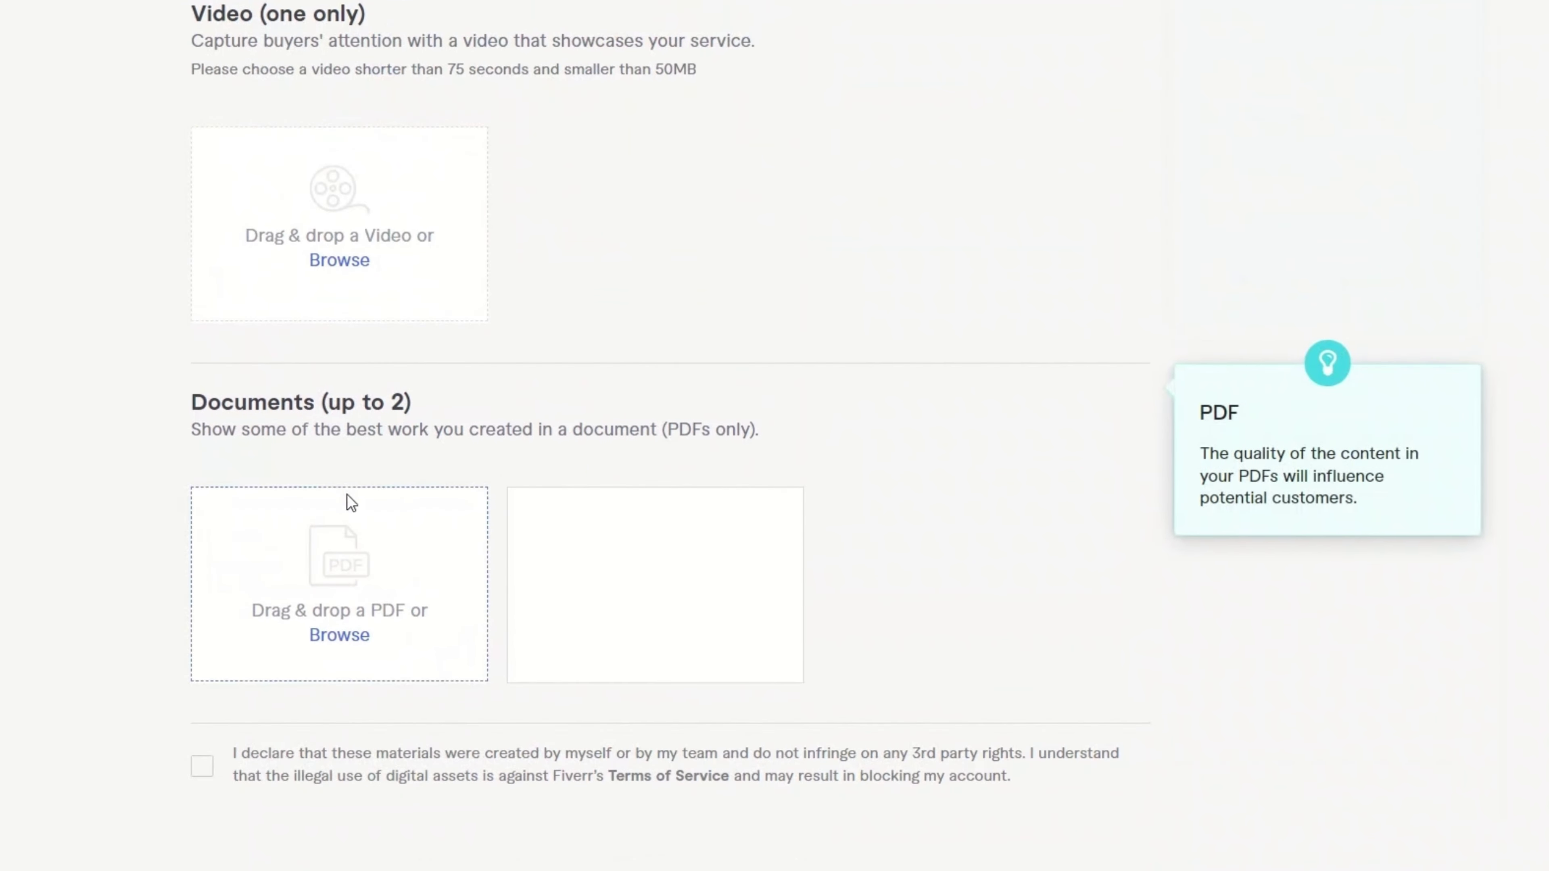
scroll(348, 497, "down", 11)
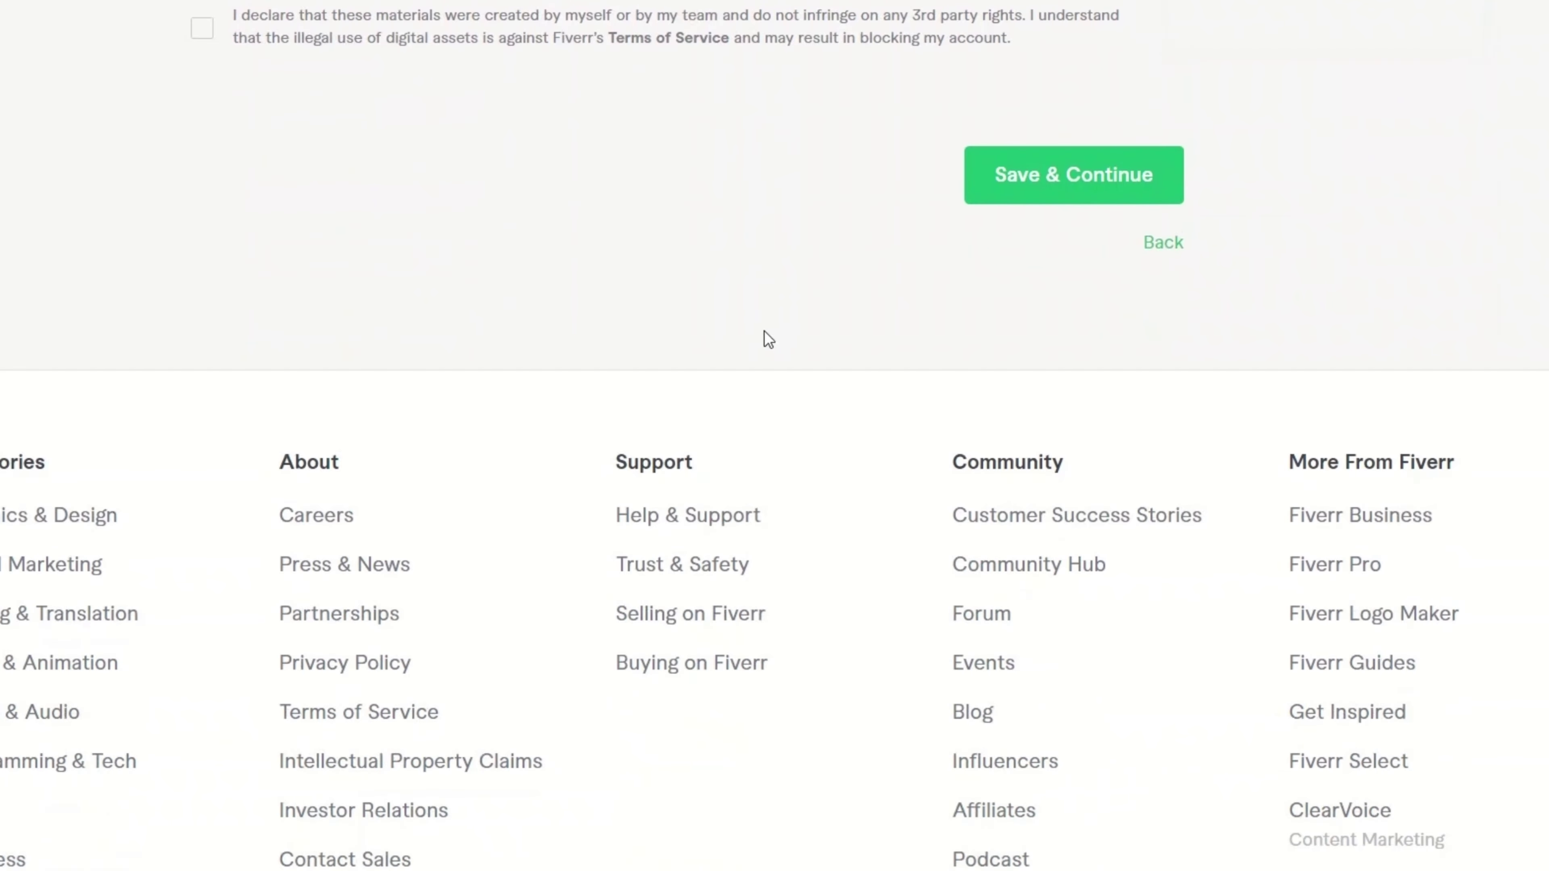
left_click(201, 28)
left_click(1099, 173)
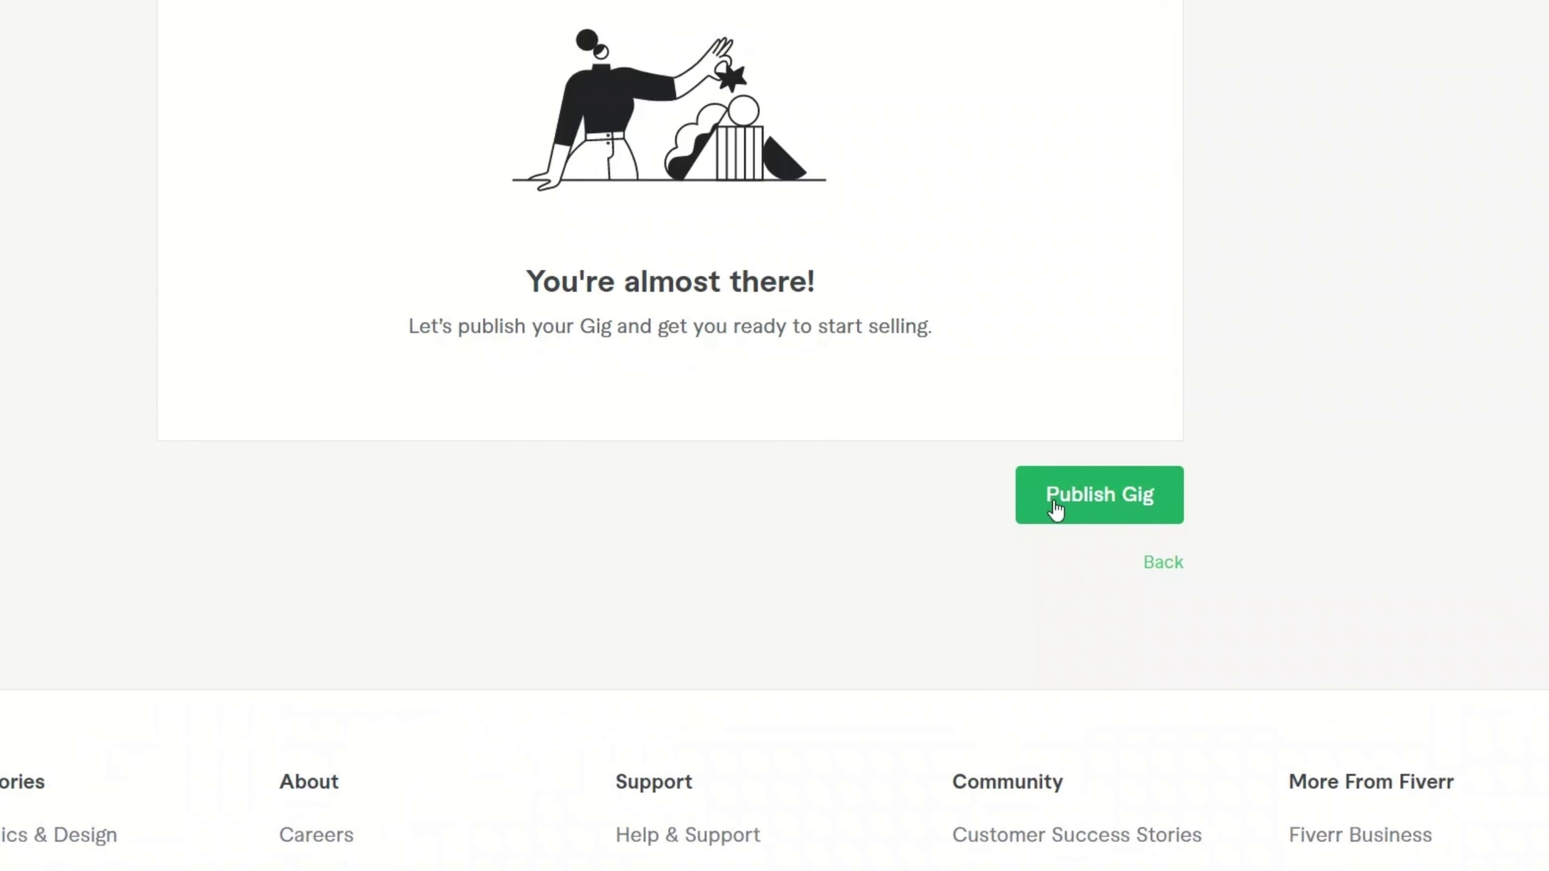
Publish the Midjourney art gig and check the 'Your Gig is open for business!' confirmation
left_click(1055, 509)
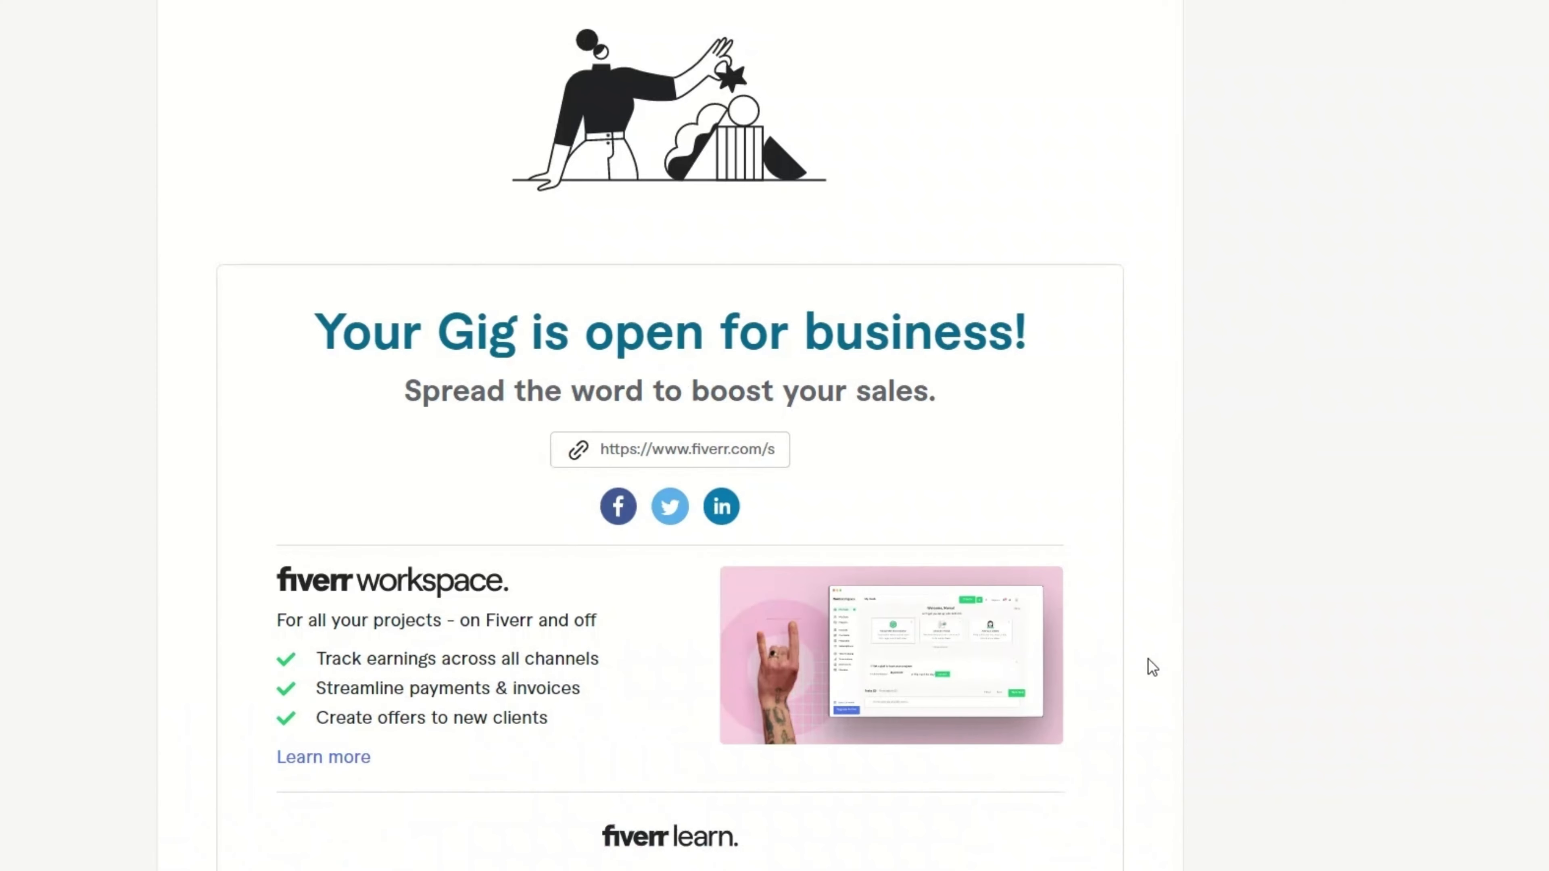
scroll(1148, 659, "down", 10)
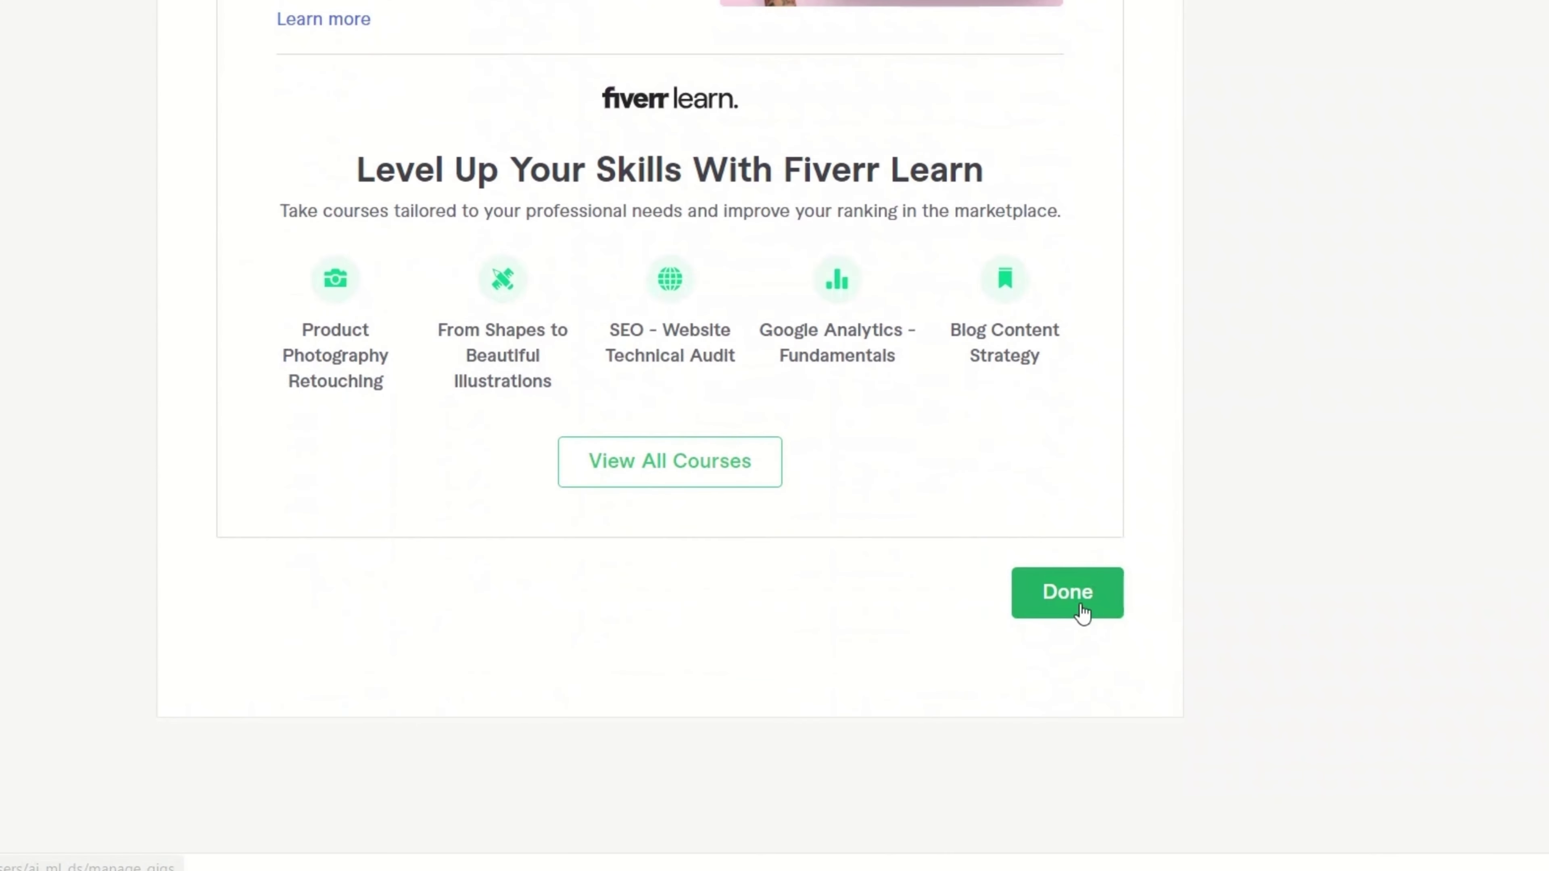
scroll(1273, 605, "up", 3)
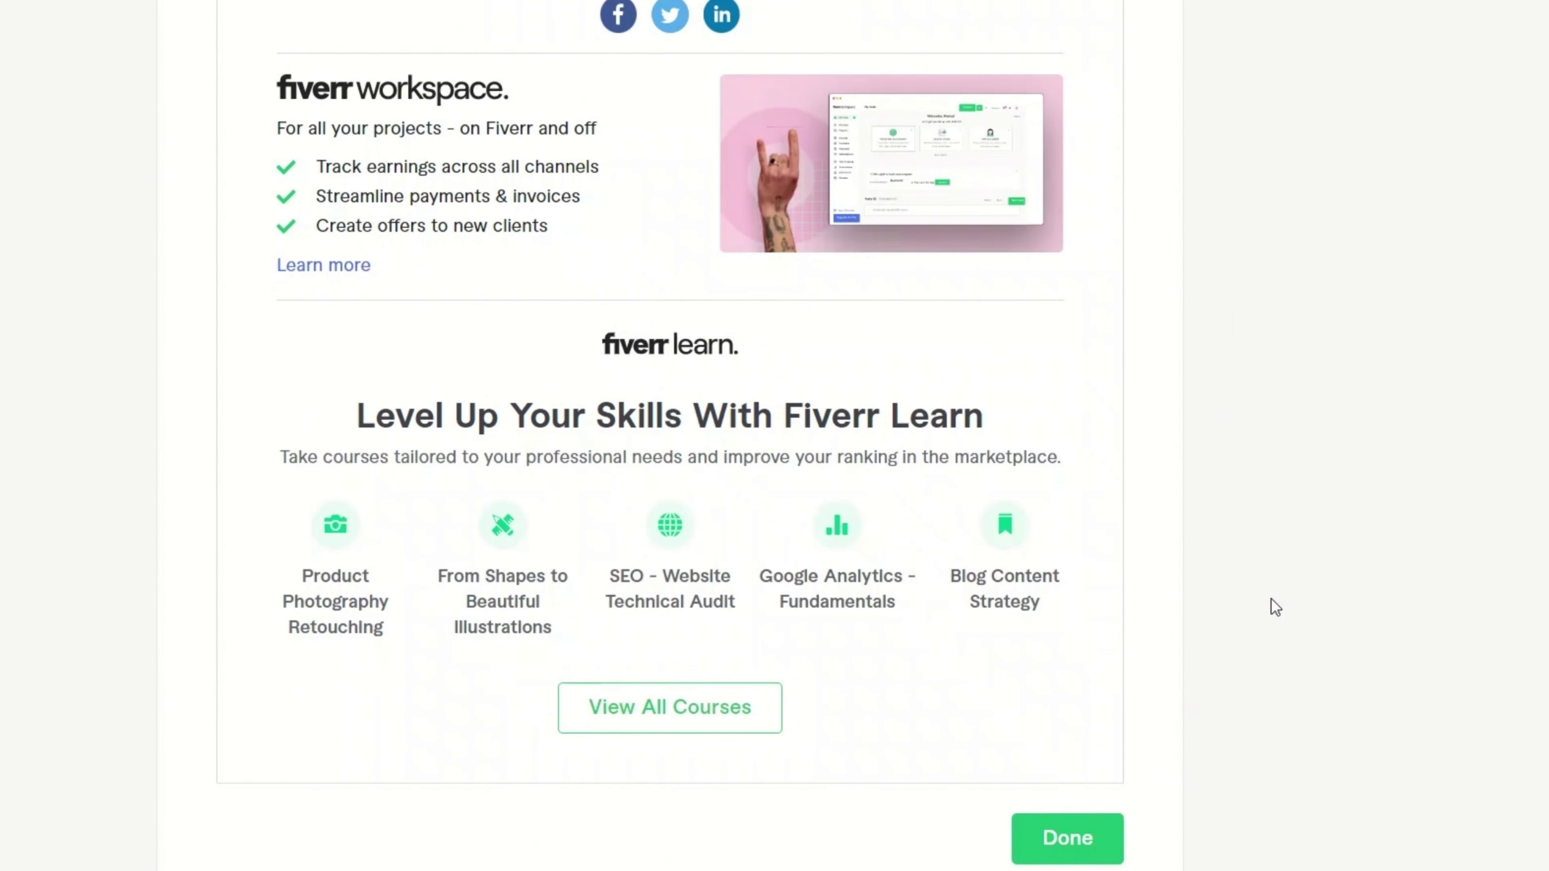
scroll(1276, 607, "up", 3)
scroll(1276, 607, "down", 2)
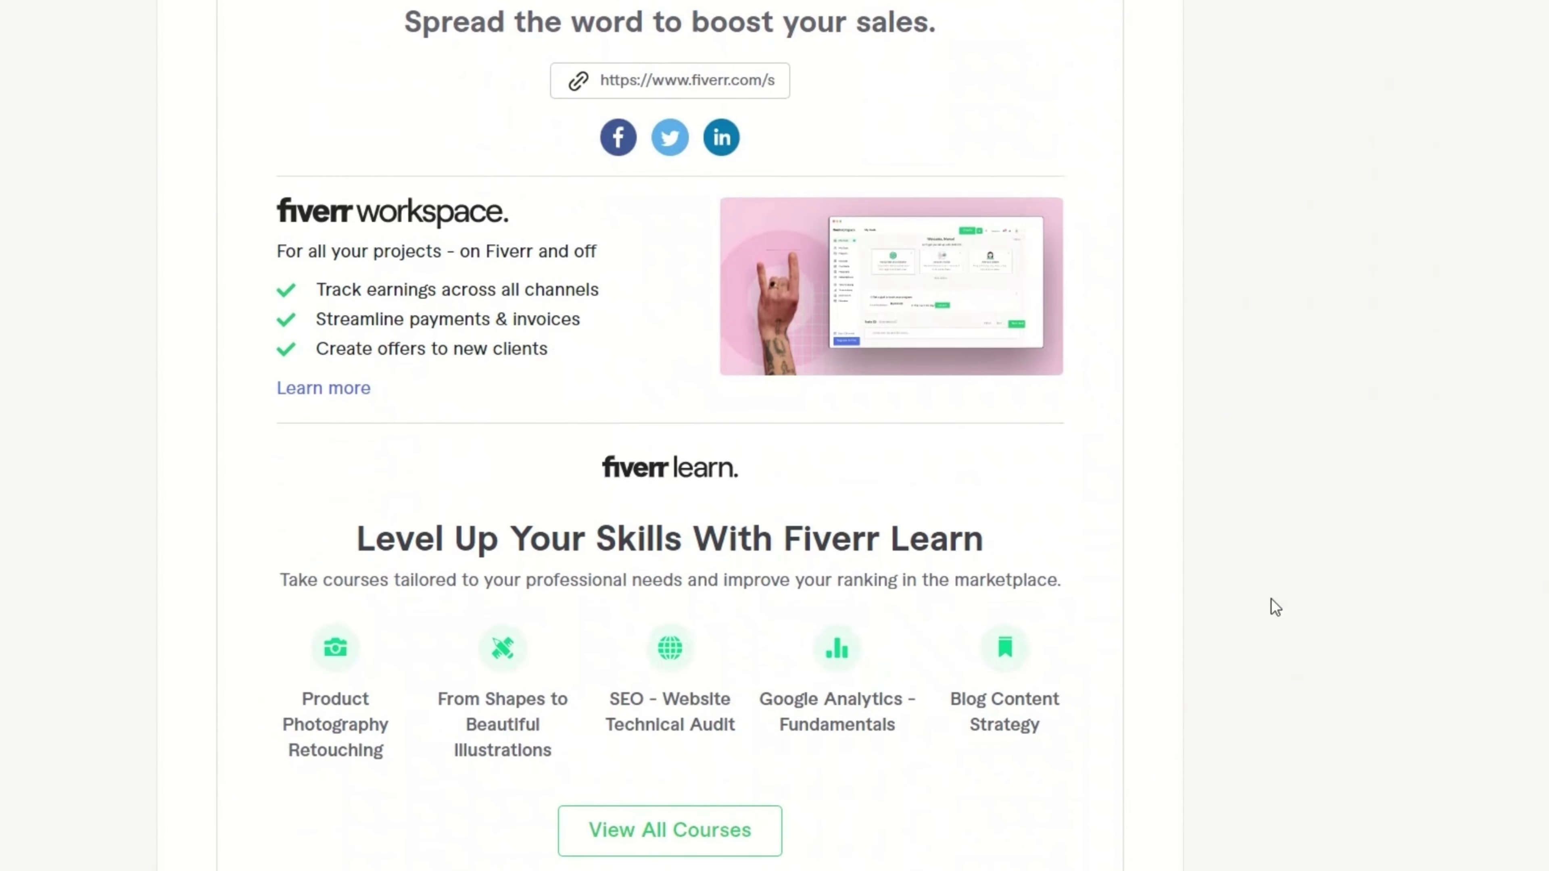